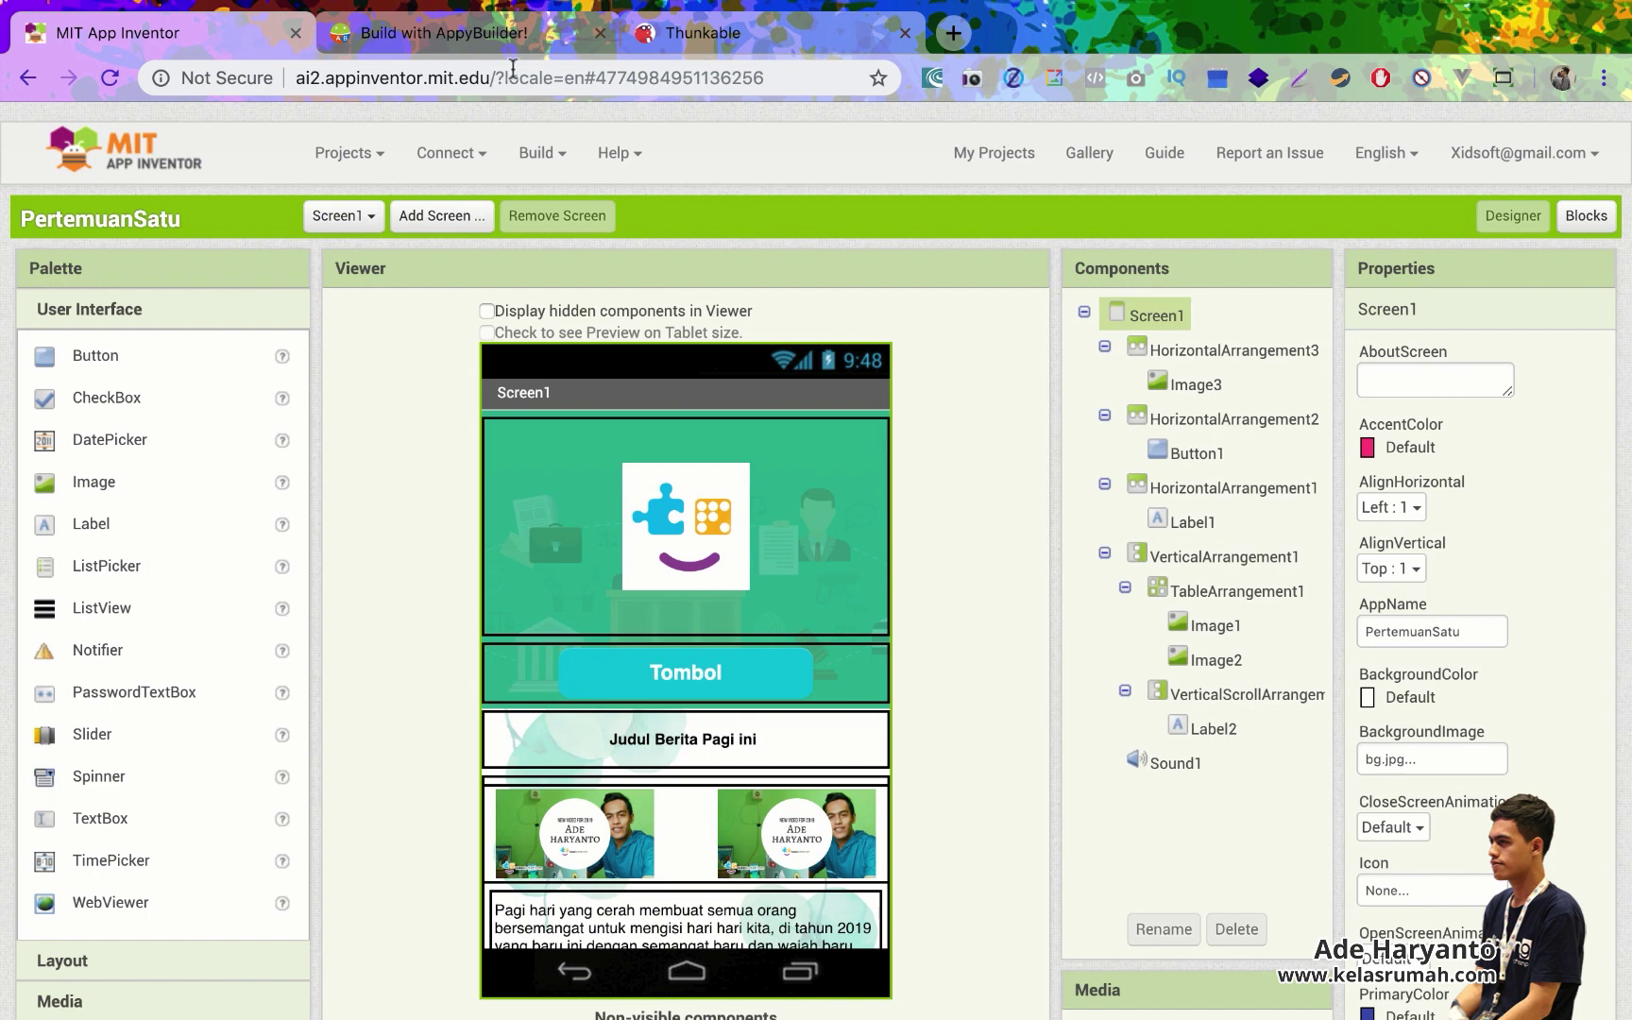
Step: Flip between the AppyBuilder and Thunkable project lists, then return to the PertemuanSatu designer
{"action": "left_click", "coordinate": [493, 38]}
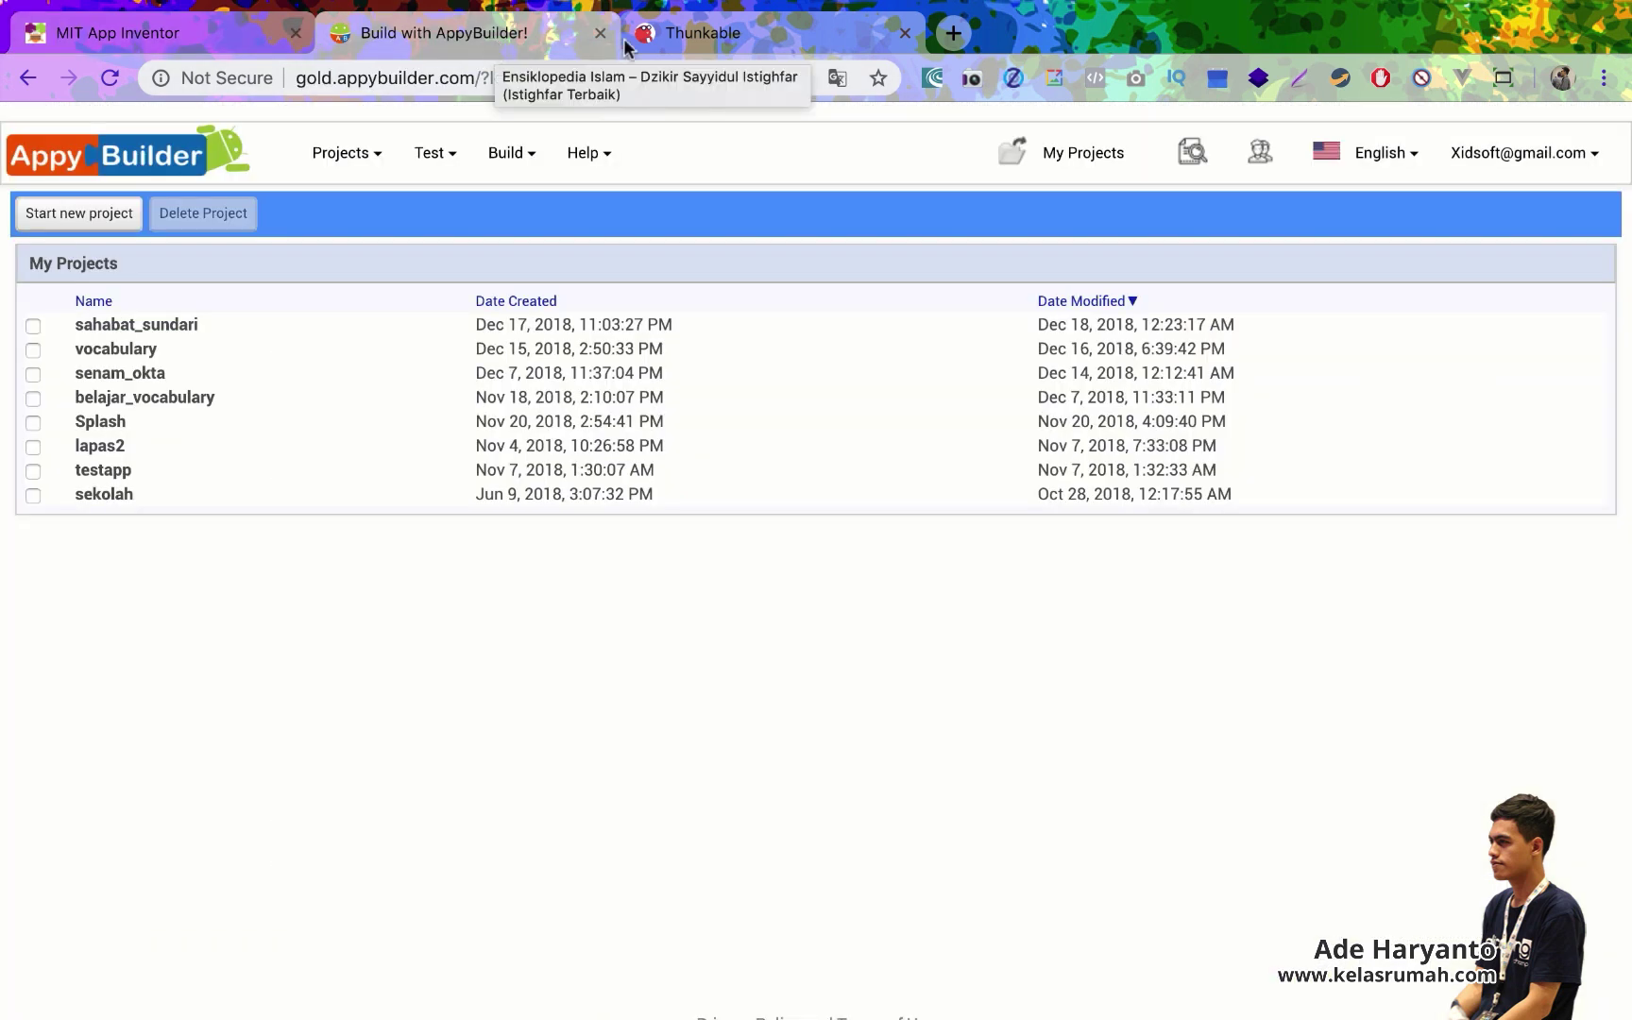
{"action": "left_click", "coordinate": [745, 39]}
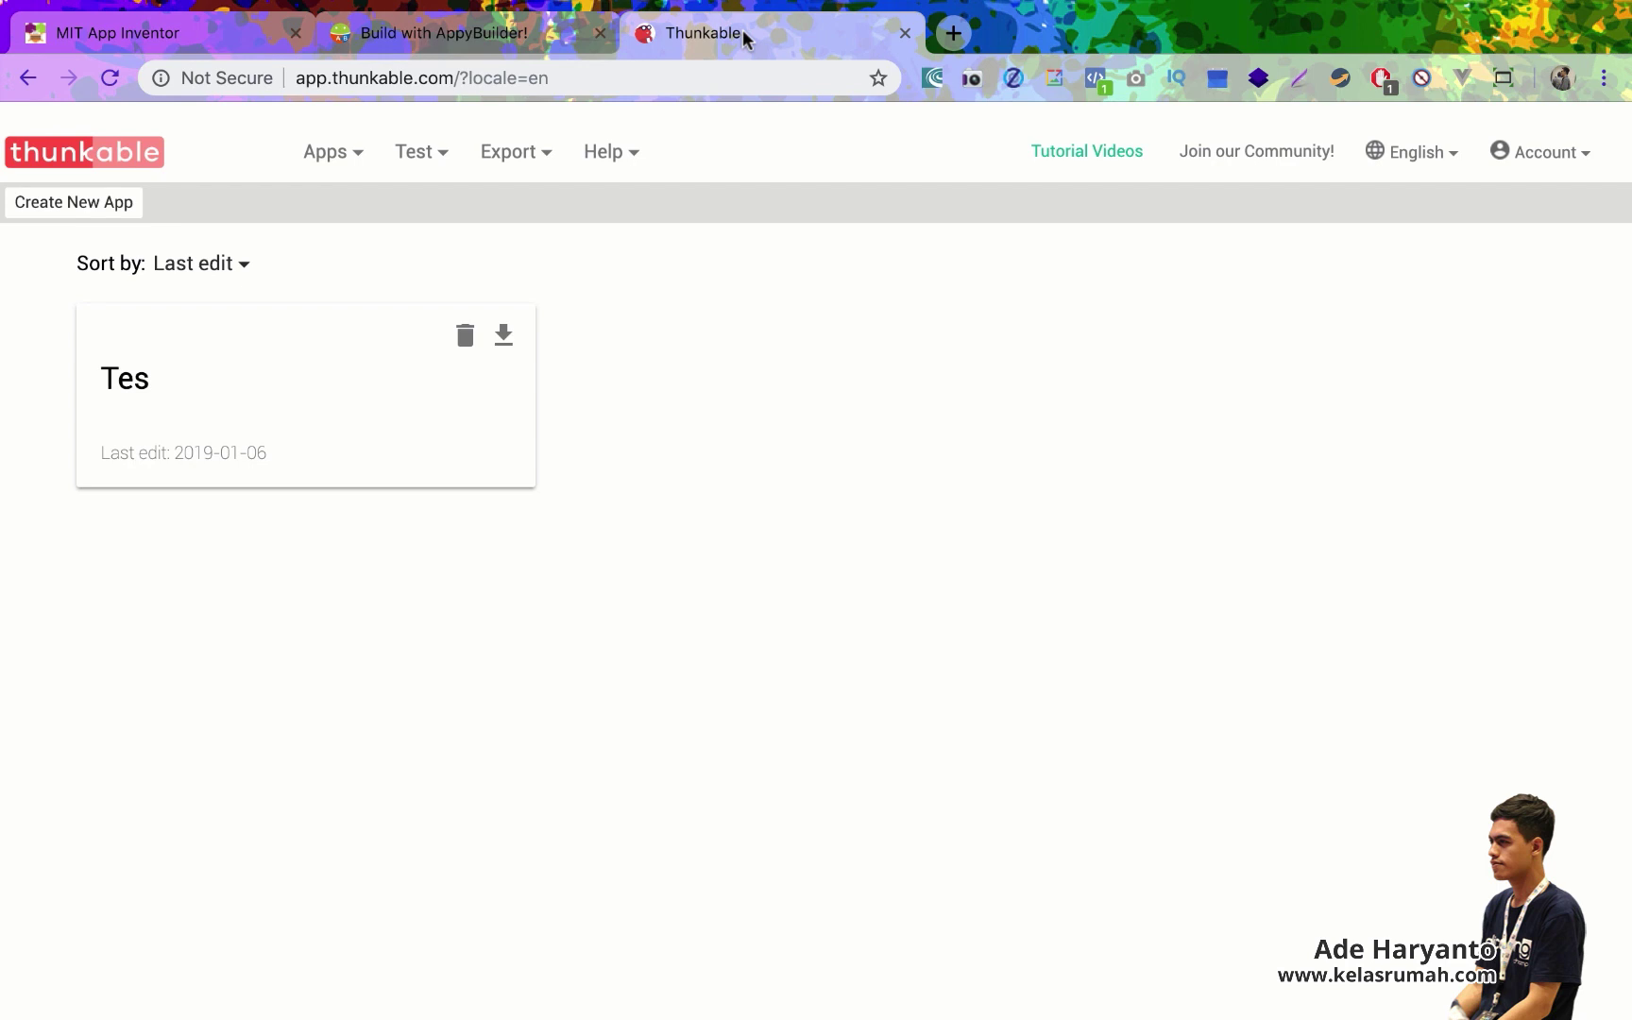
{"action": "left_click", "coordinate": [538, 35]}
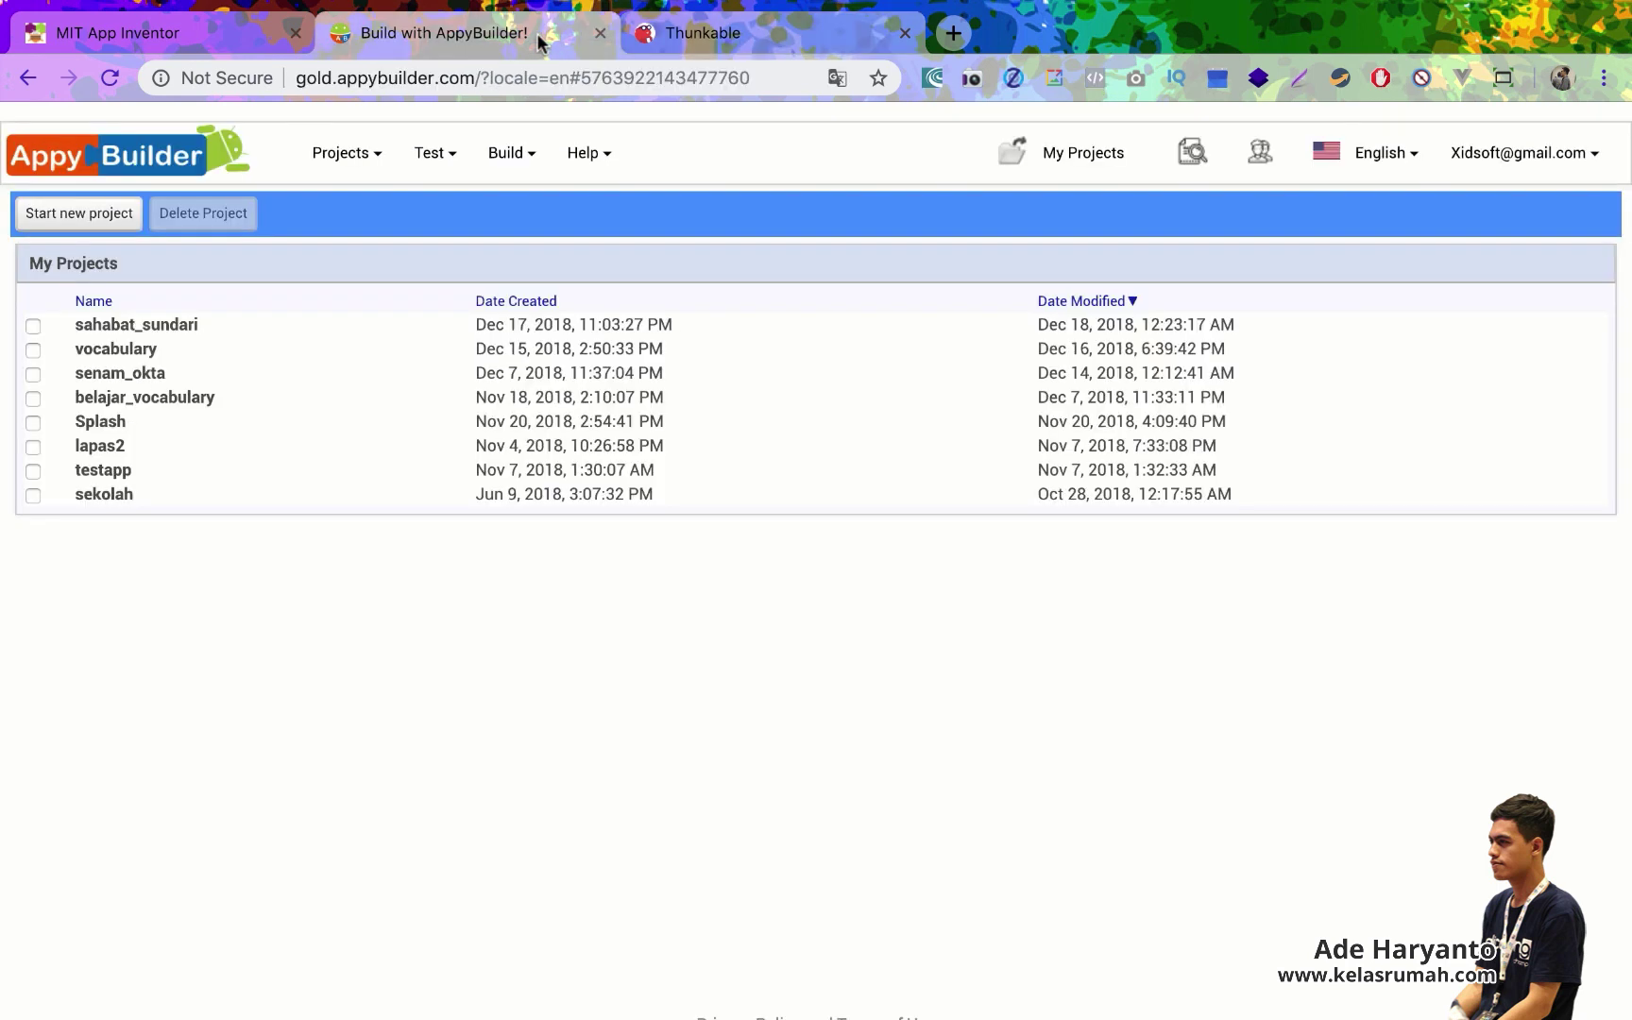
{"action": "left_click", "coordinate": [702, 36]}
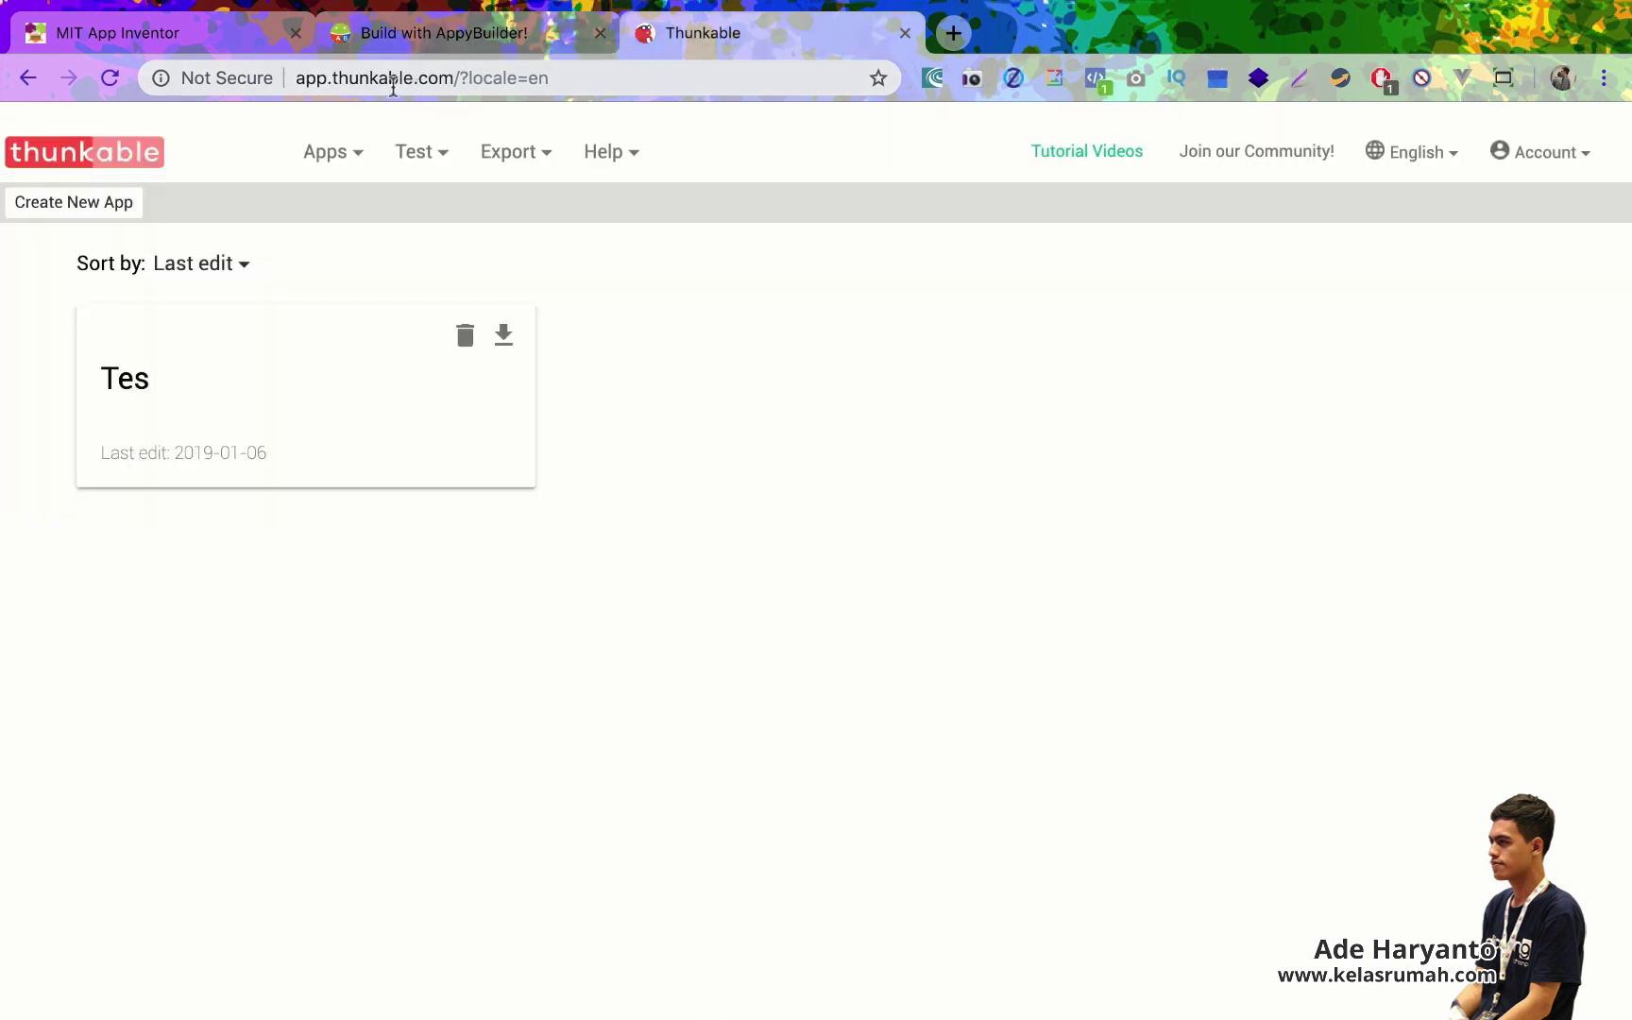
{"action": "left_click", "coordinate": [209, 36]}
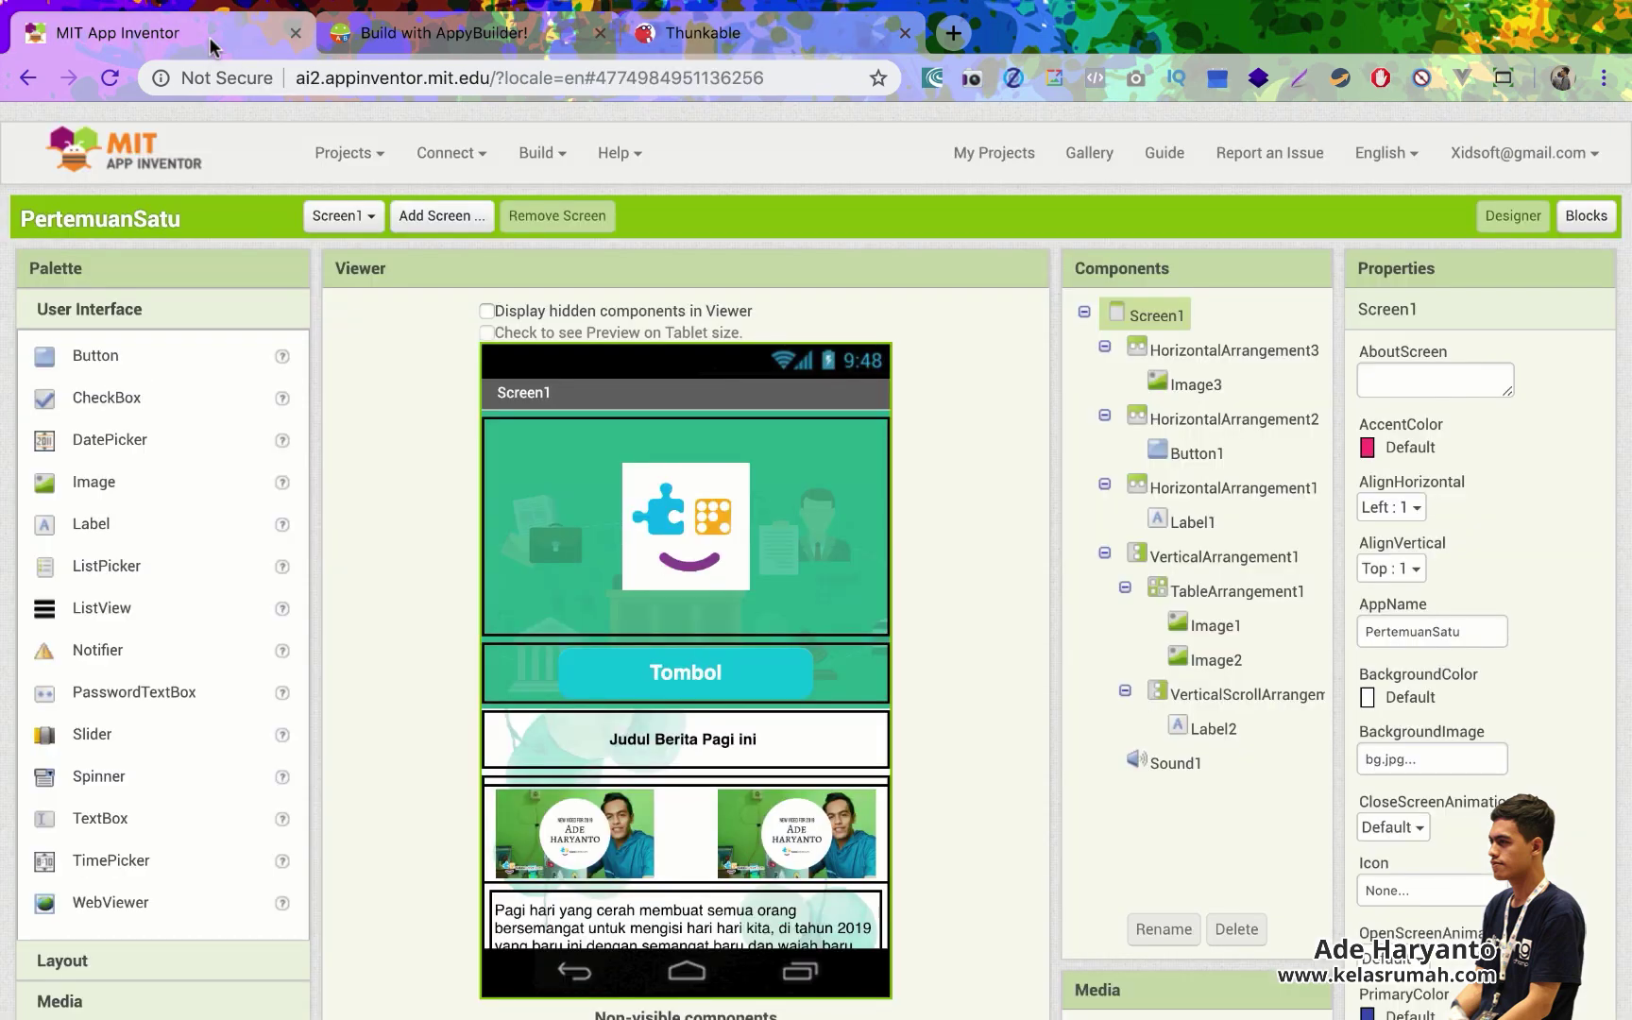
Step: Browse Screen1's AccentColor choices and the custom picker, keep Default, then show AppyBuilder's projects
{"action": "left_click", "coordinate": [1428, 444]}
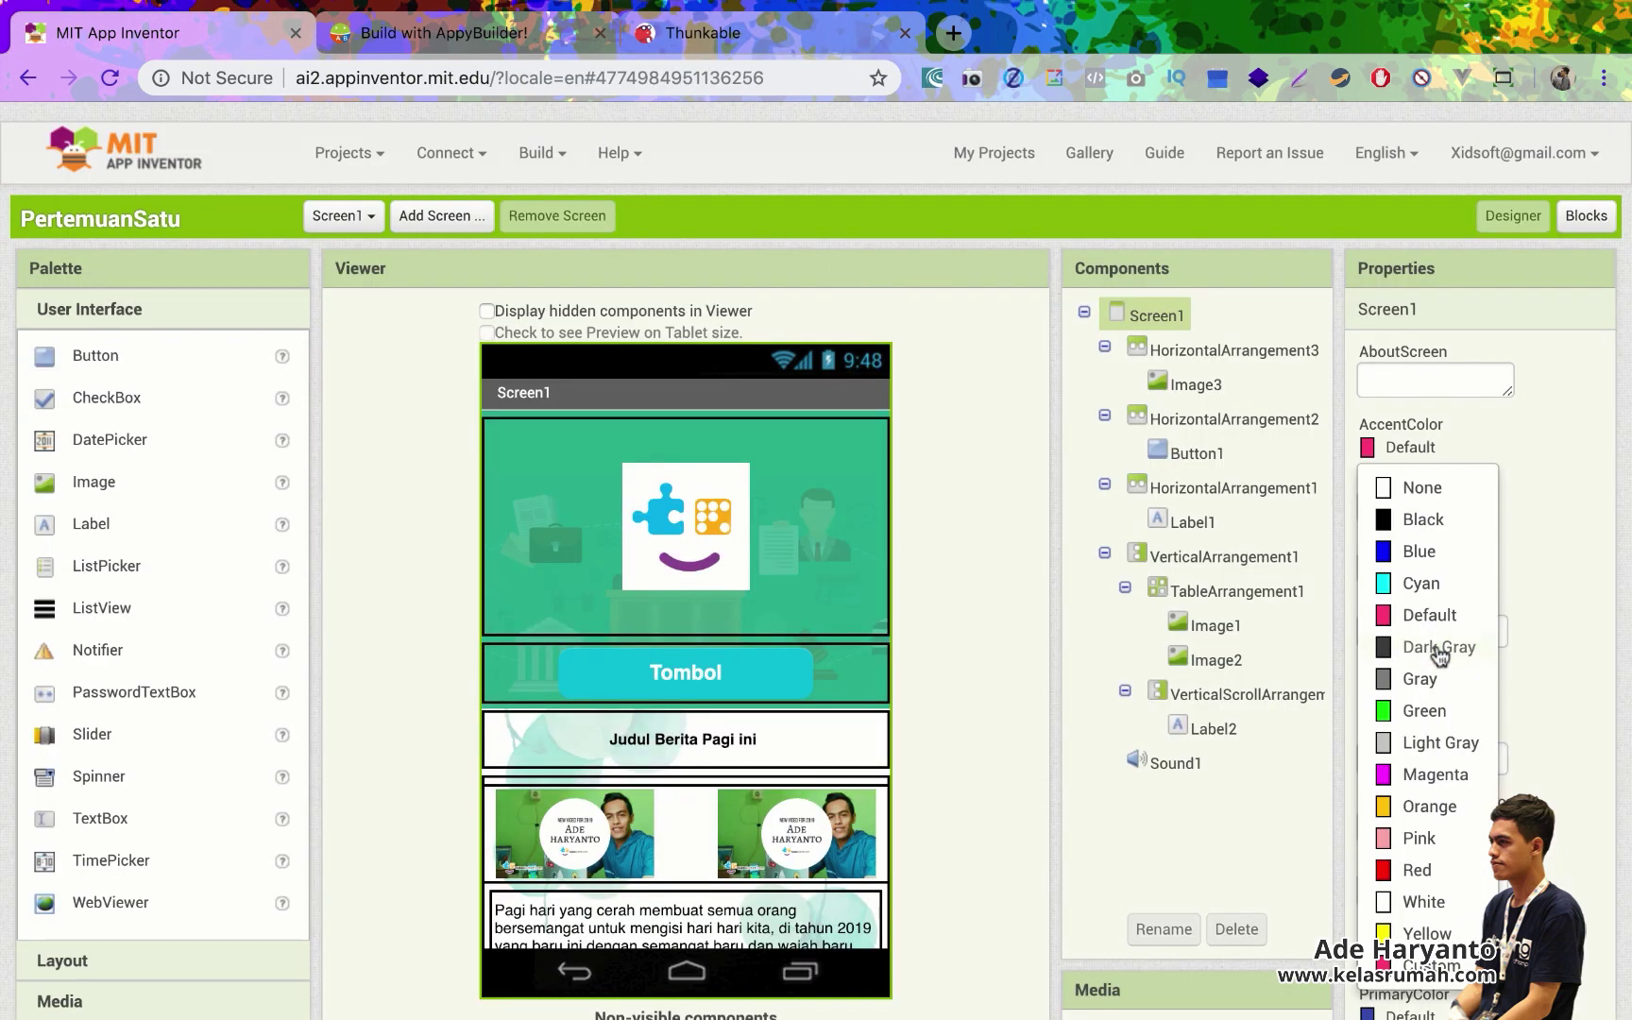
{"action": "scroll", "coordinate": [1439, 657], "scroll_direction": "down", "scroll_amount": 1}
{"action": "scroll", "coordinate": [1427, 841], "scroll_direction": "up", "scroll_amount": 1}
{"action": "left_click", "coordinate": [1398, 968]}
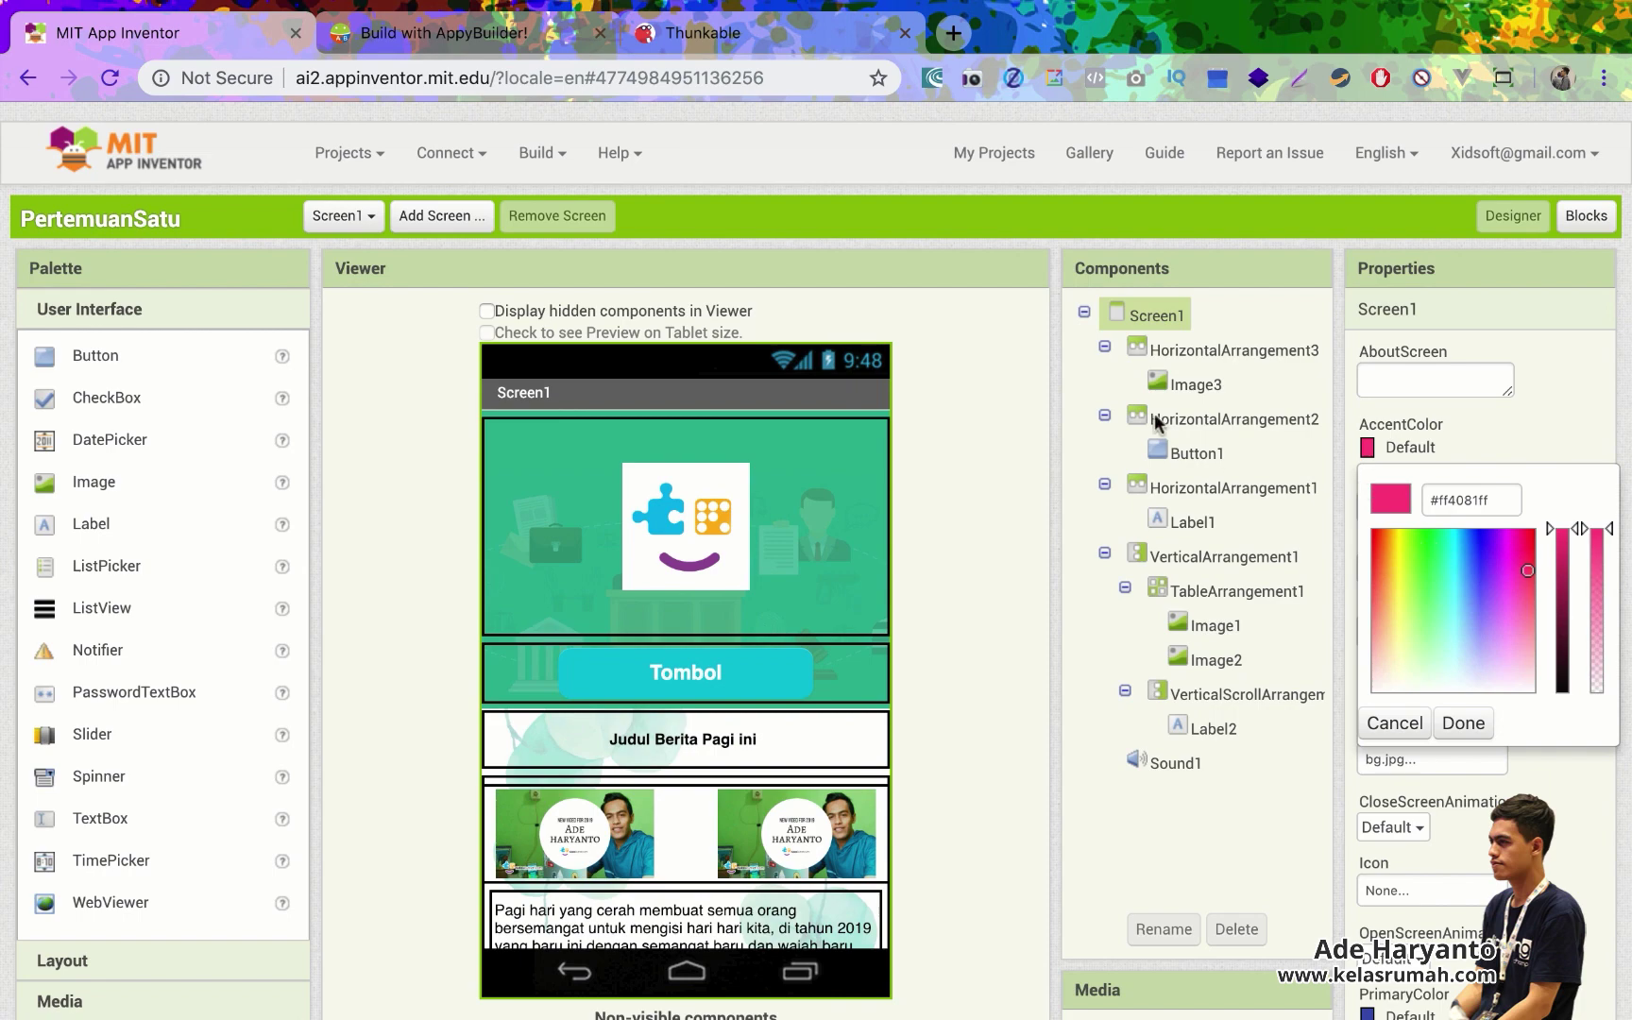
{"action": "left_click", "coordinate": [1057, 407]}
{"action": "left_click", "coordinate": [481, 47]}
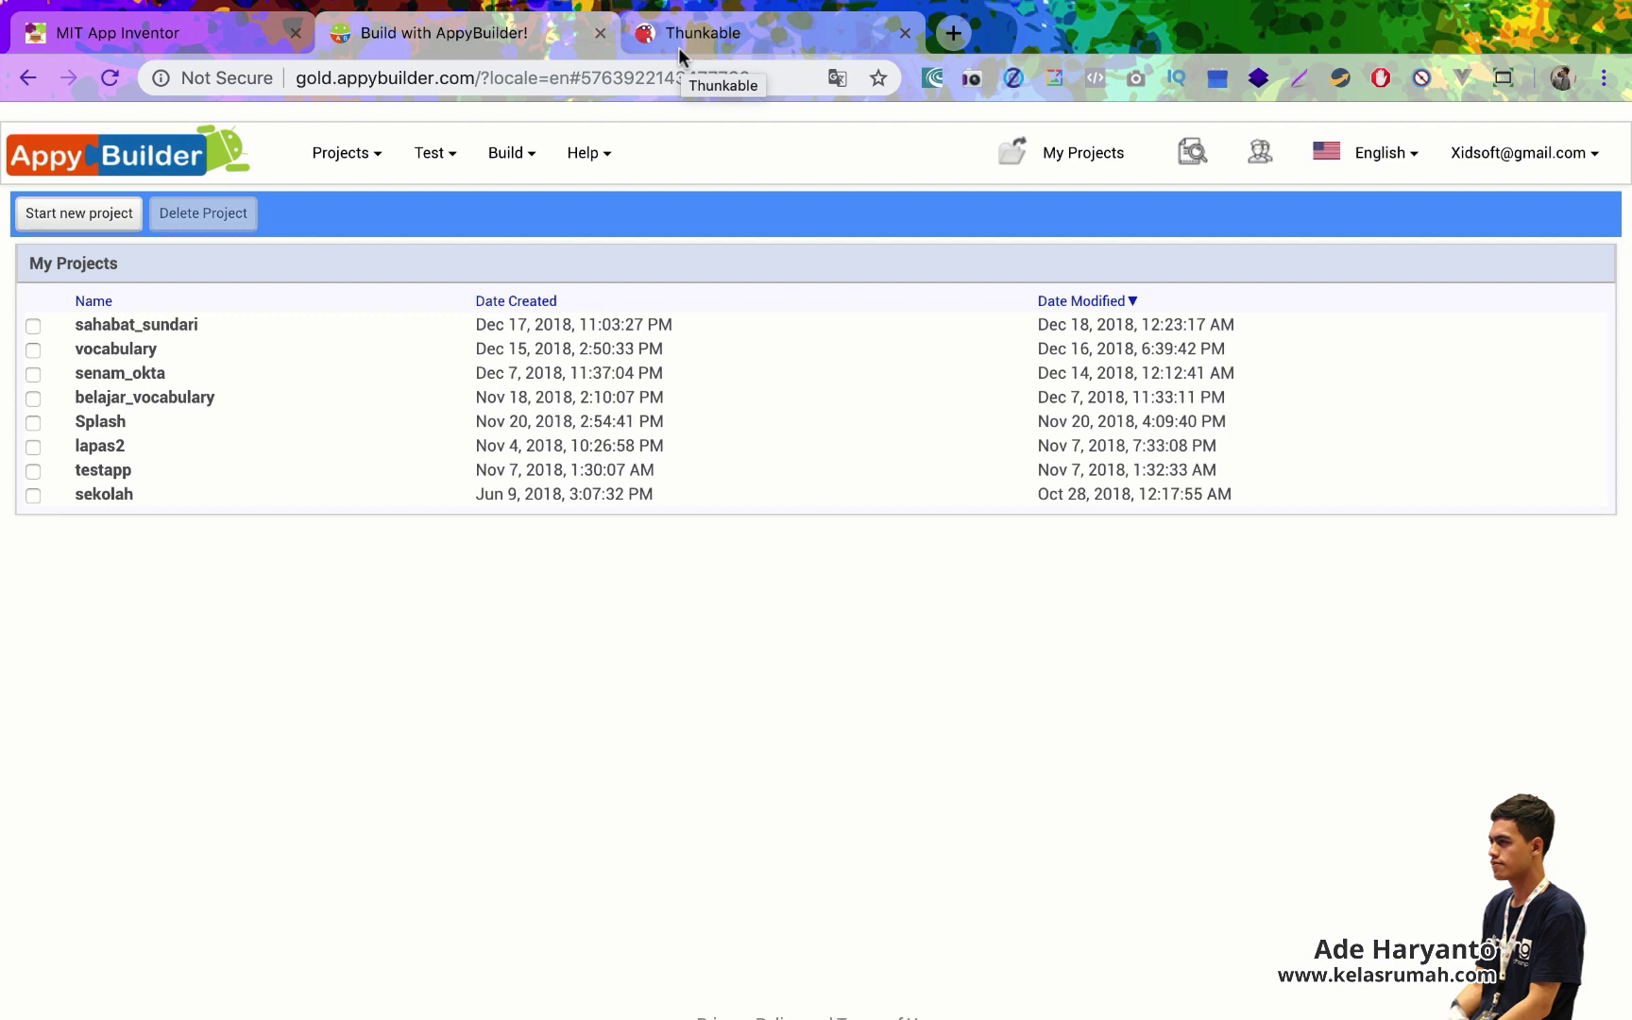
Step: Glance at Thunkable's app list with Tes and AppyBuilder's list, then return to PertemuanSatu in App Inventor
{"action": "left_click", "coordinate": [665, 43]}
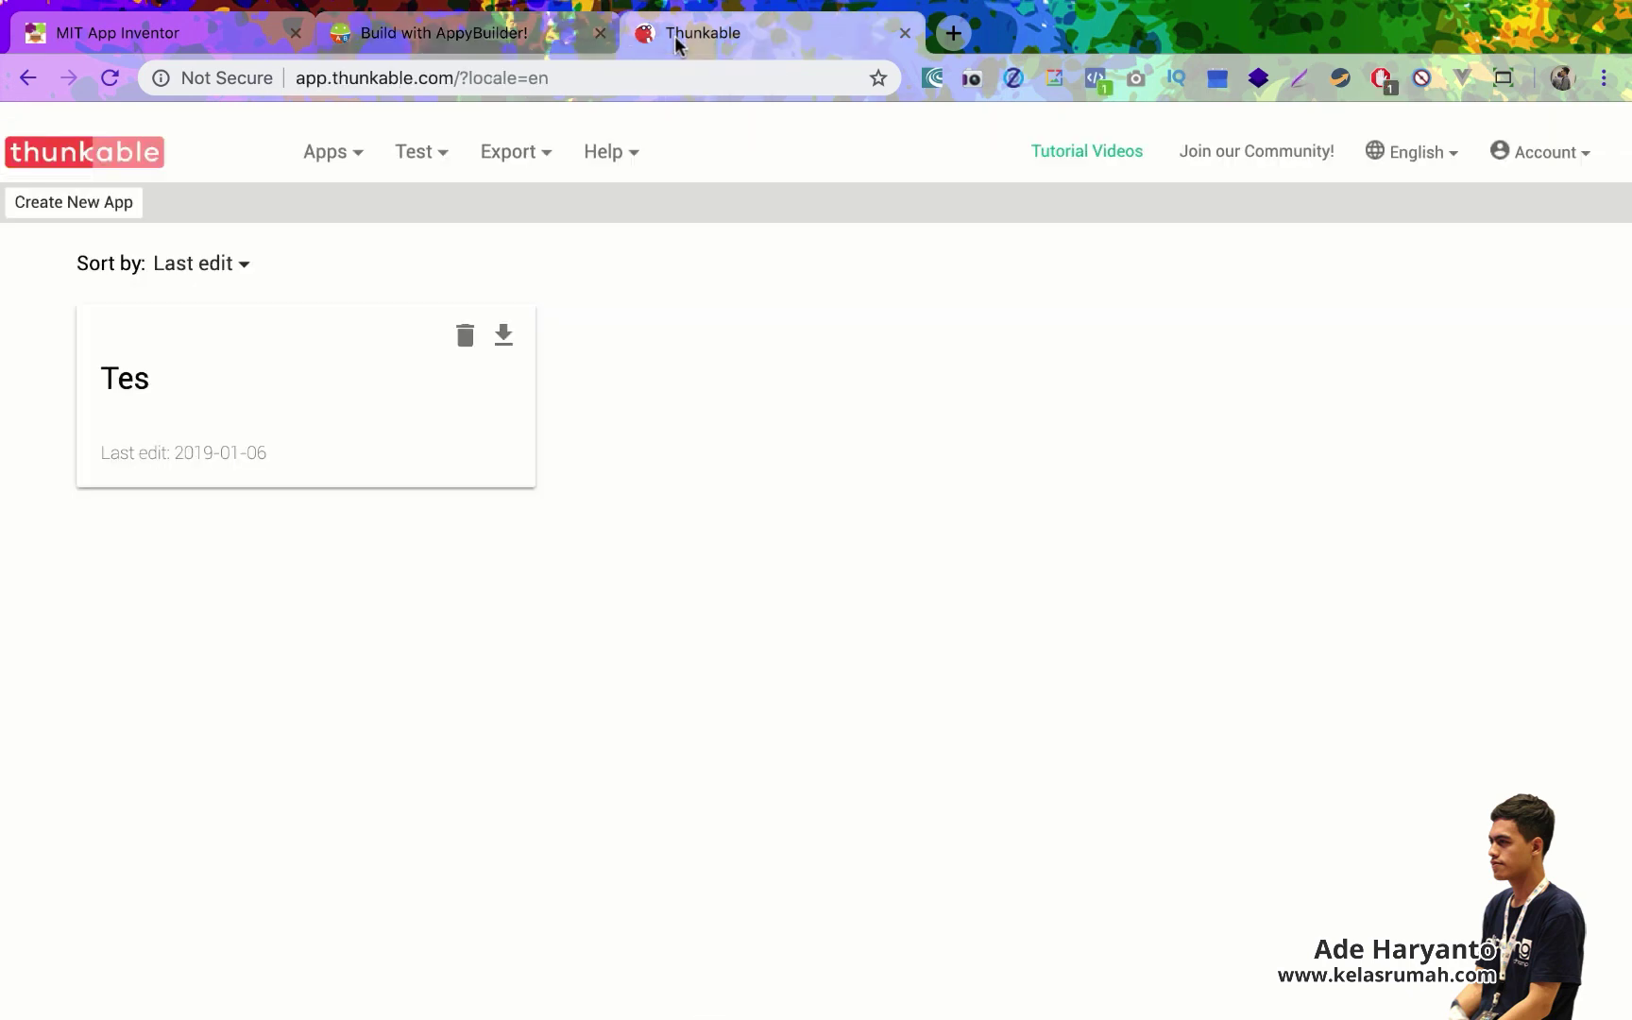
{"action": "left_click", "coordinate": [430, 38]}
{"action": "left_click", "coordinate": [233, 38]}
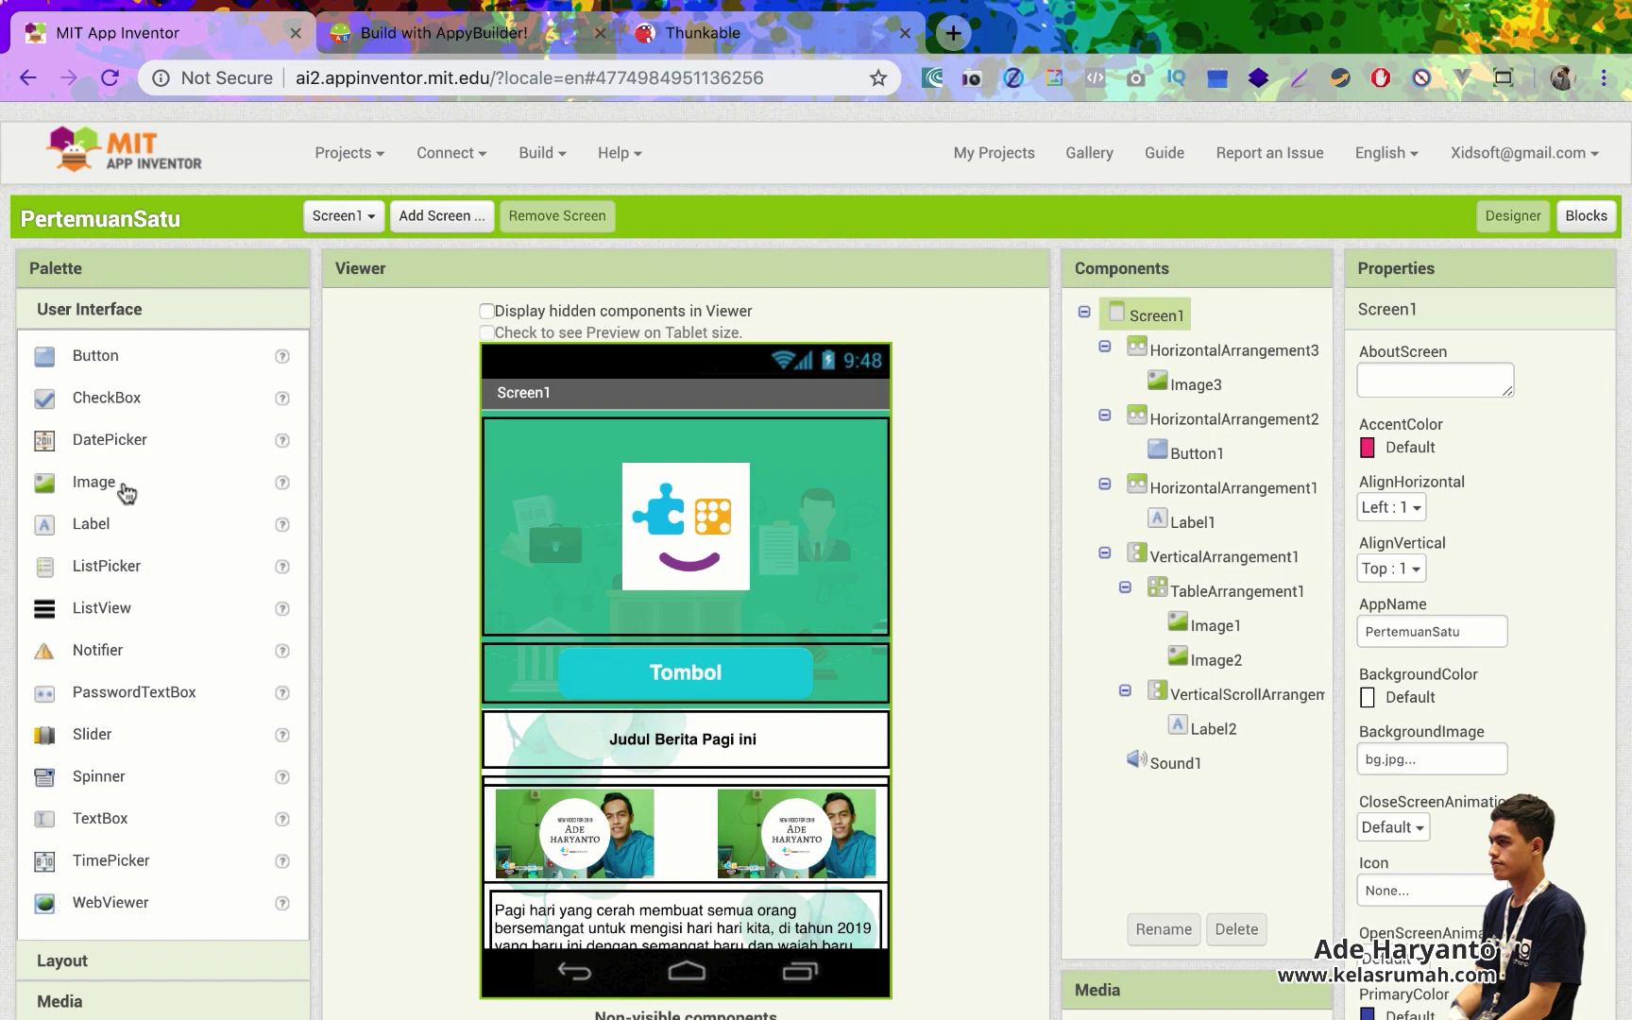
Step: Export PertemuanSatu as PertemuanSatu.aia from the Projects menu, dismissing the no-application warning on the download
{"action": "left_click", "coordinate": [354, 166]}
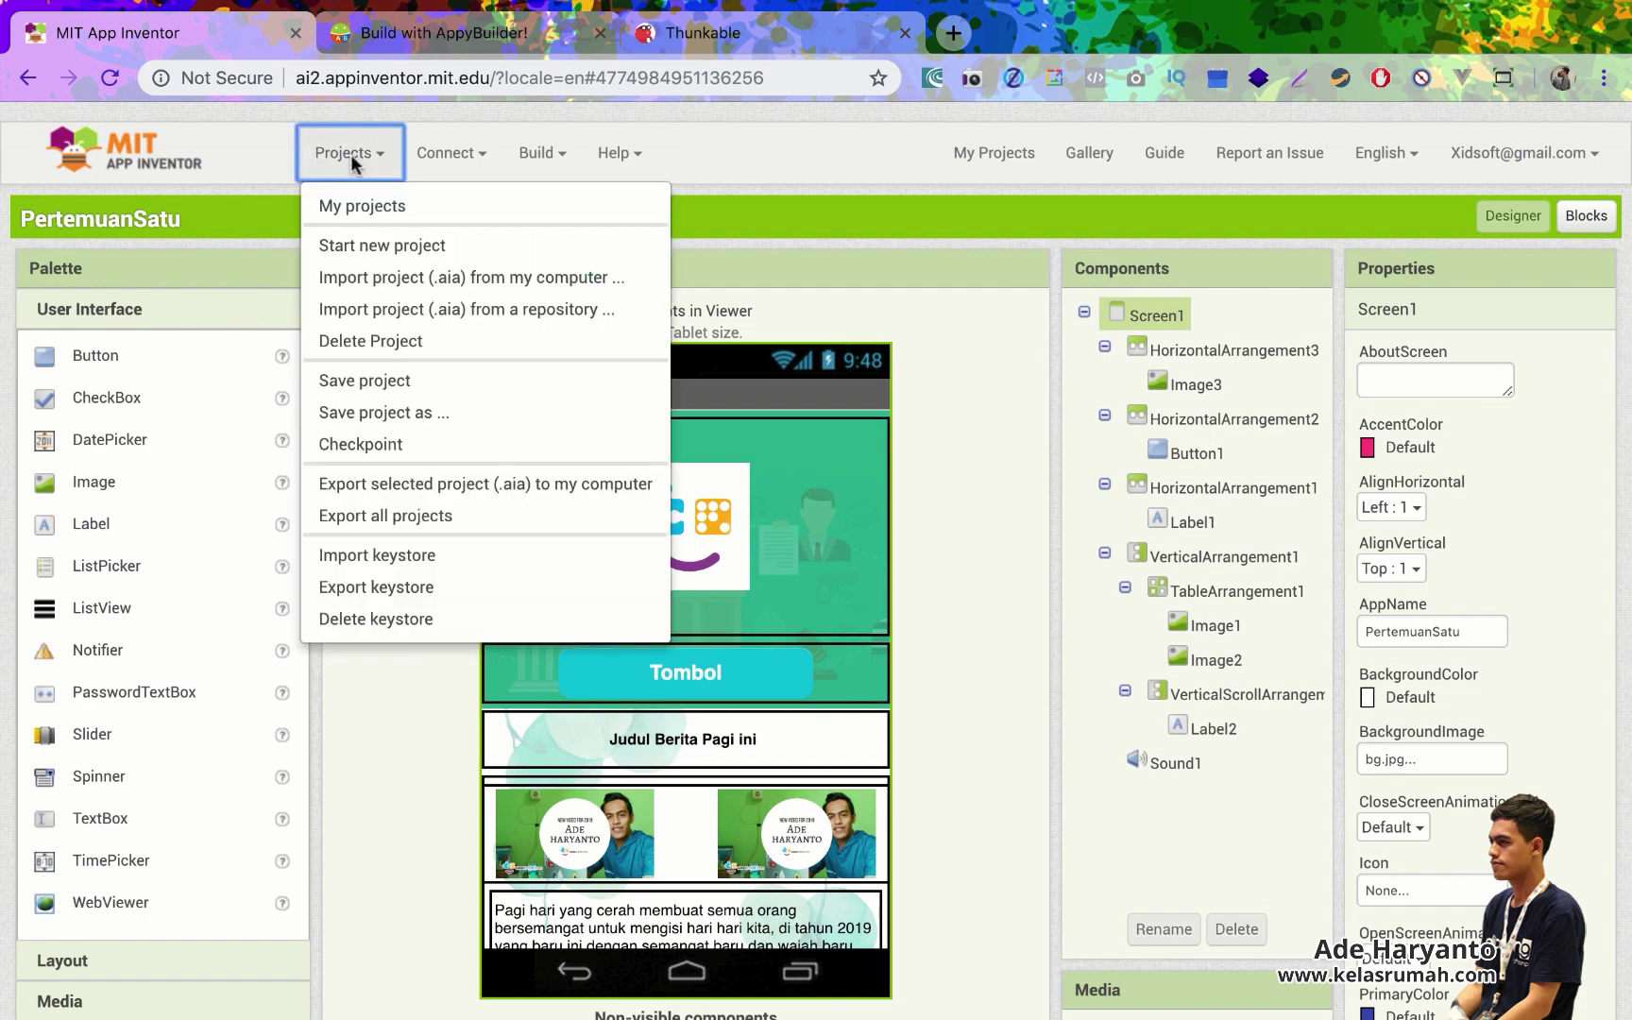
{"action": "left_click", "coordinate": [415, 489]}
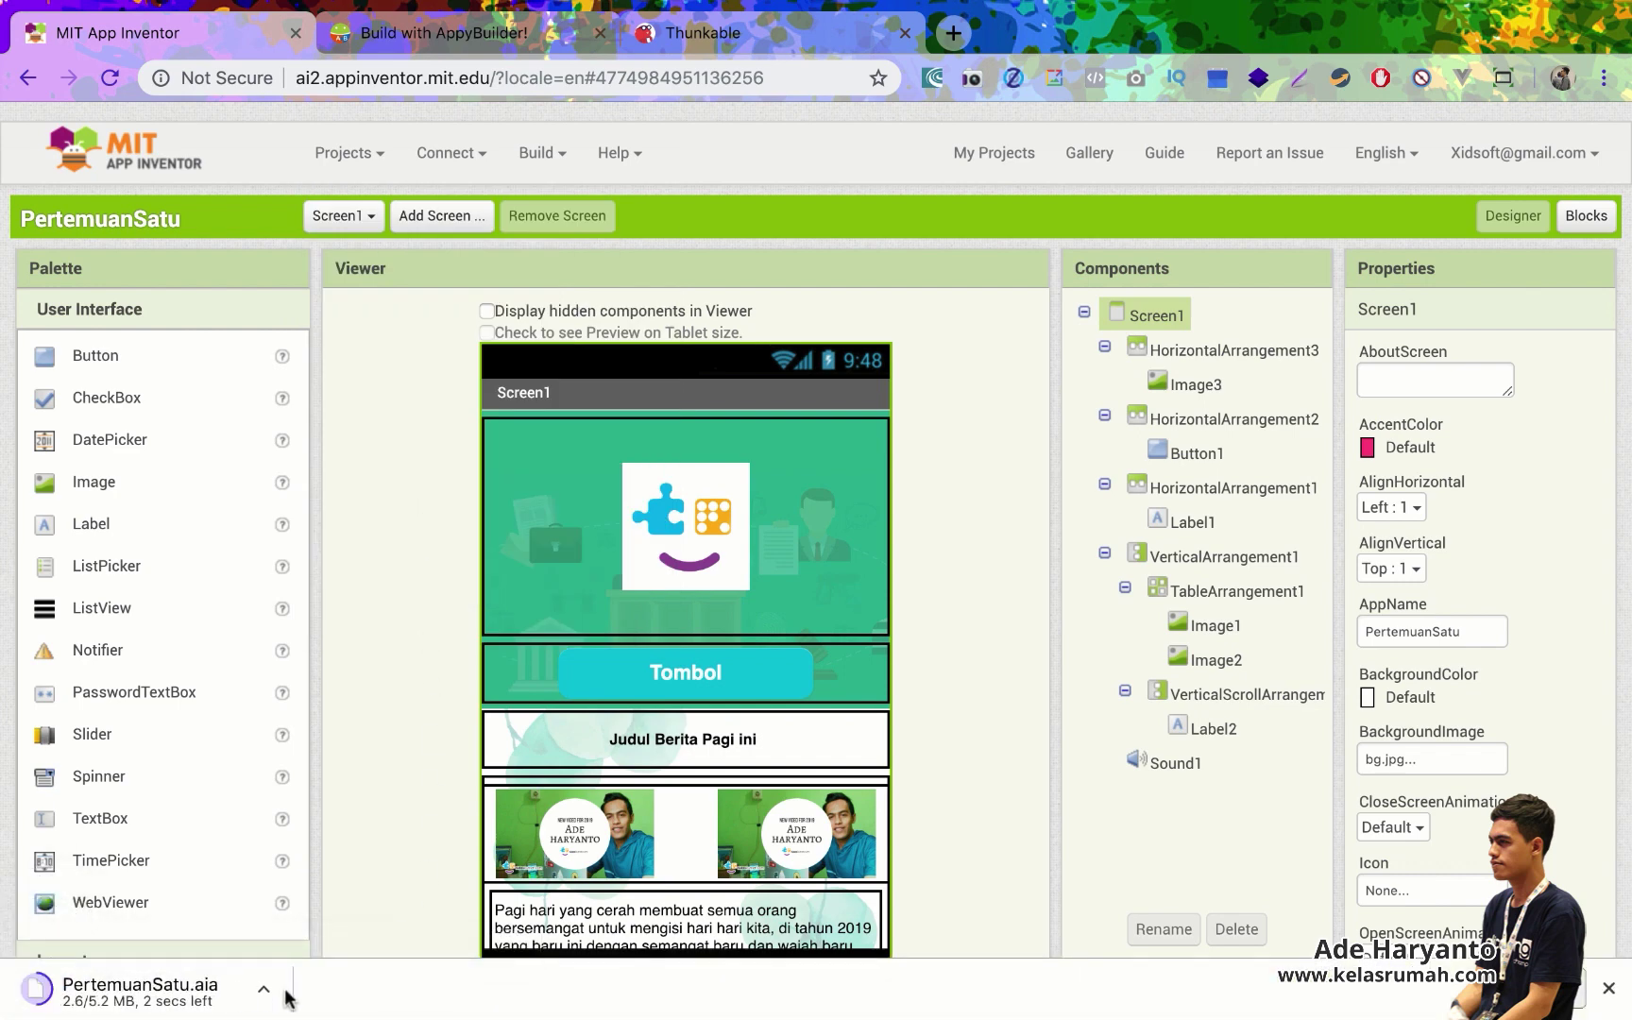
{"action": "left_click", "coordinate": [210, 1001]}
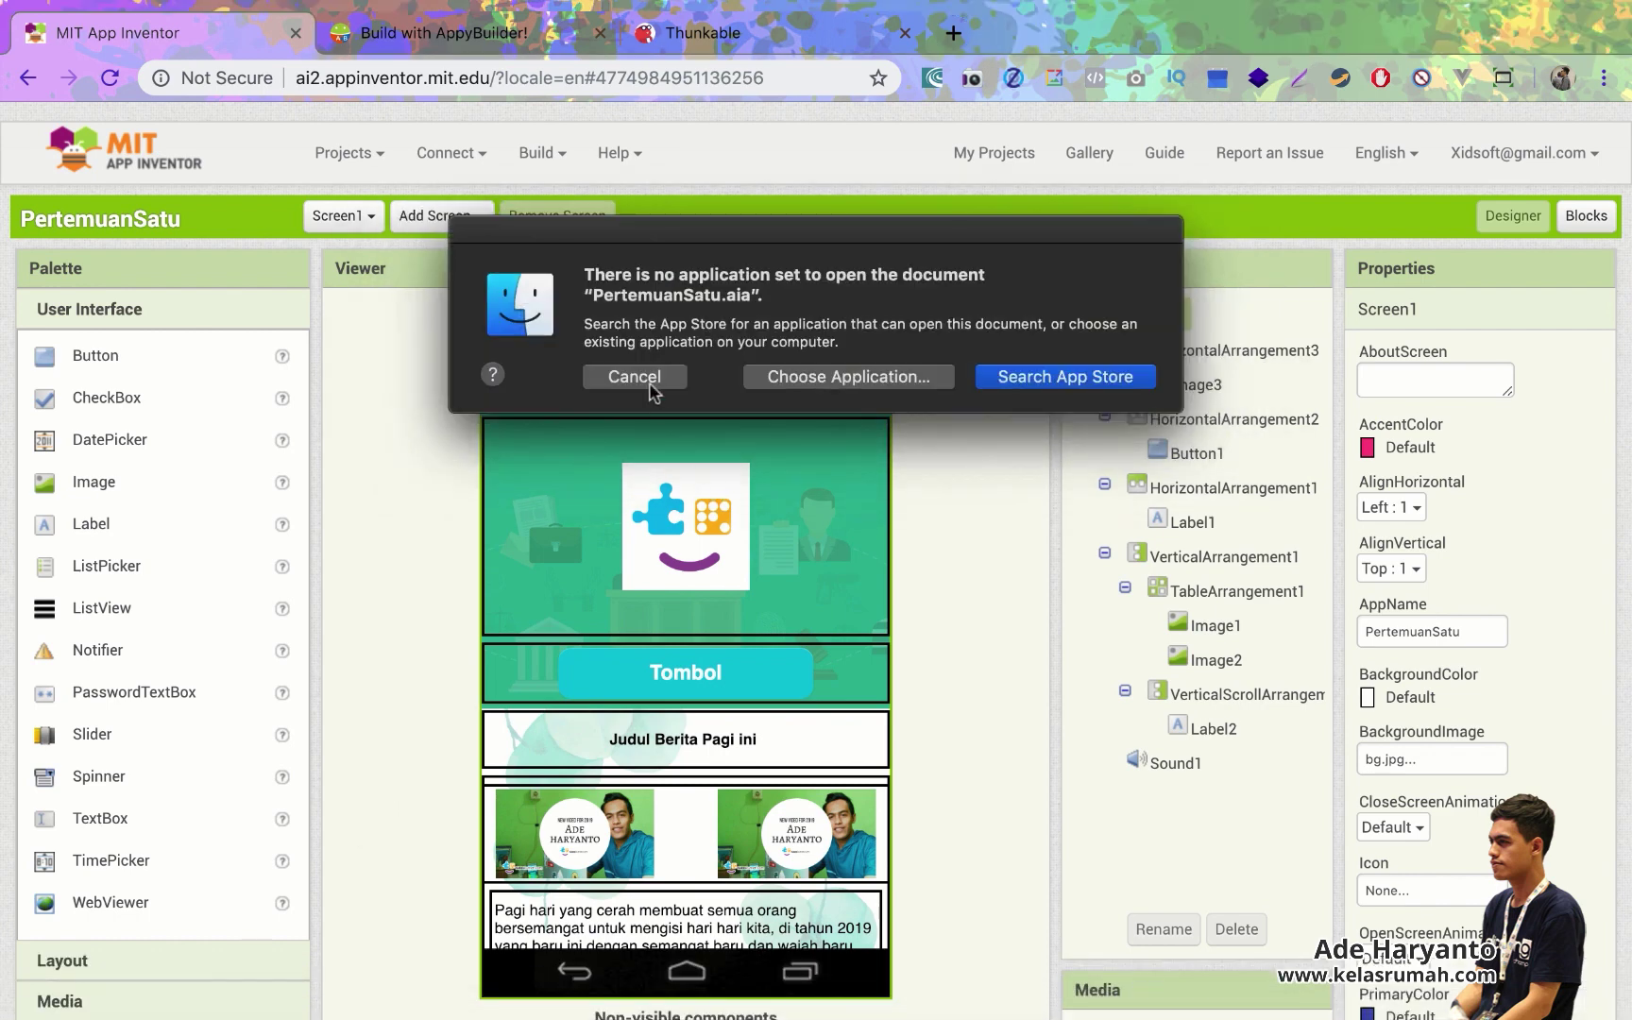
{"action": "left_click", "coordinate": [648, 378]}
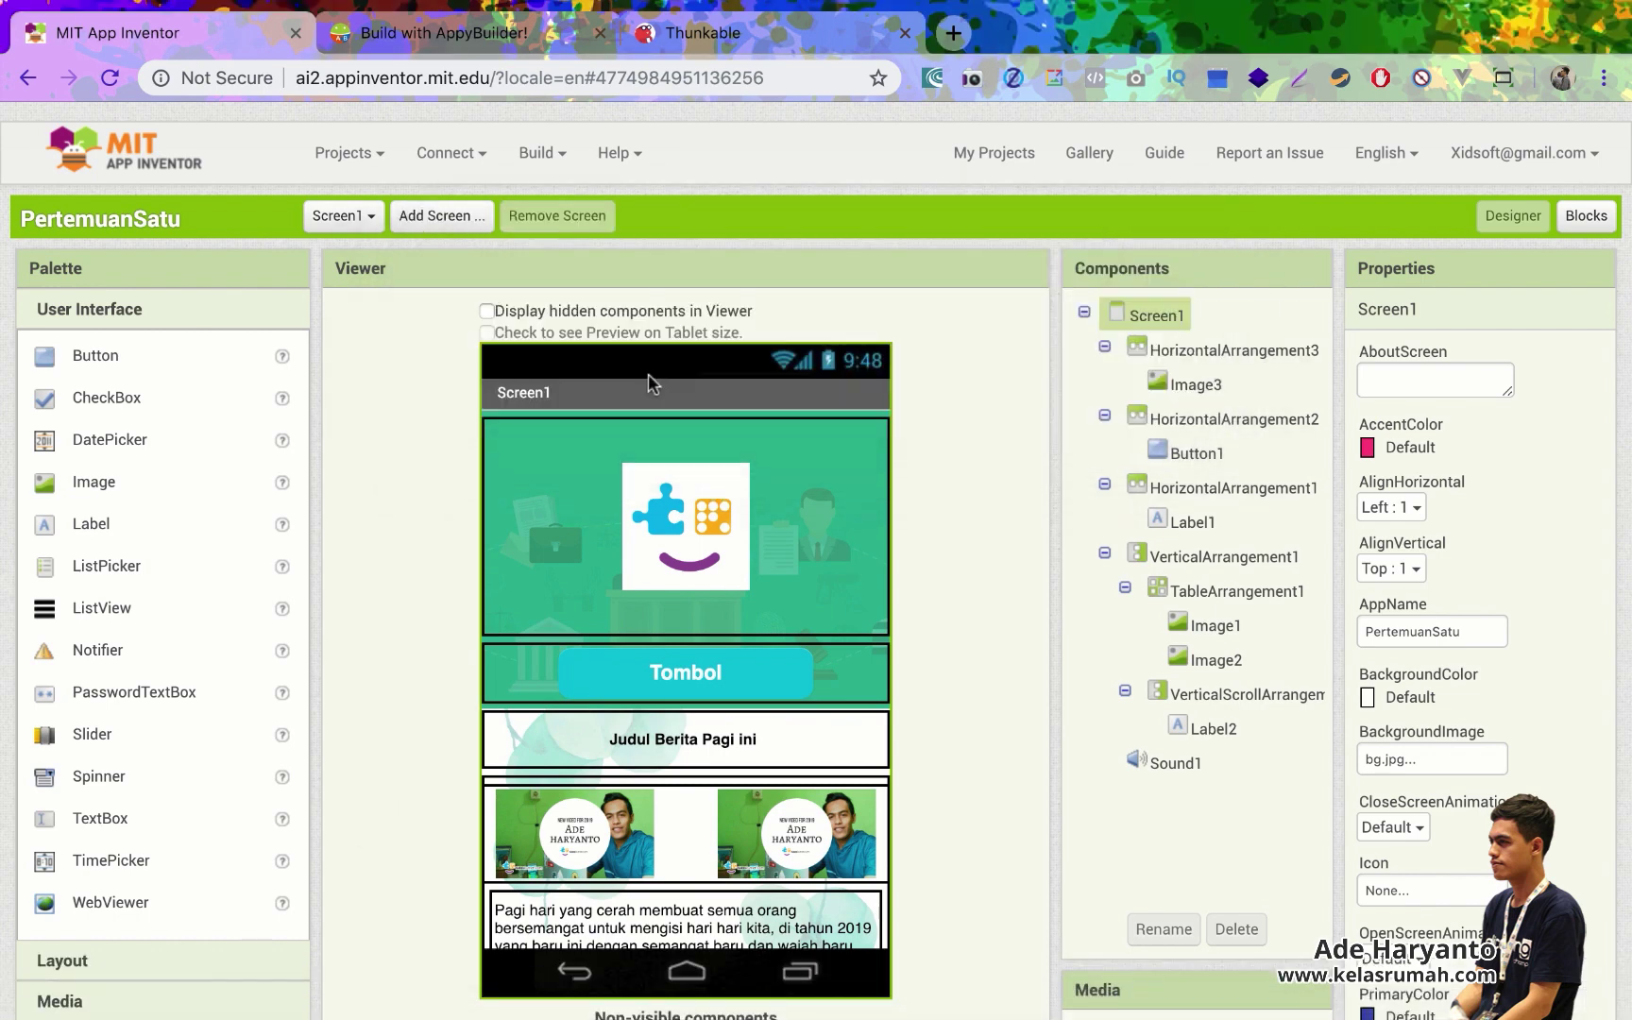
Step: Import PertemuanSatu.aia from the Downloads folder into AppyBuilder's My Projects via Projects > Import project
{"action": "left_click", "coordinate": [421, 36]}
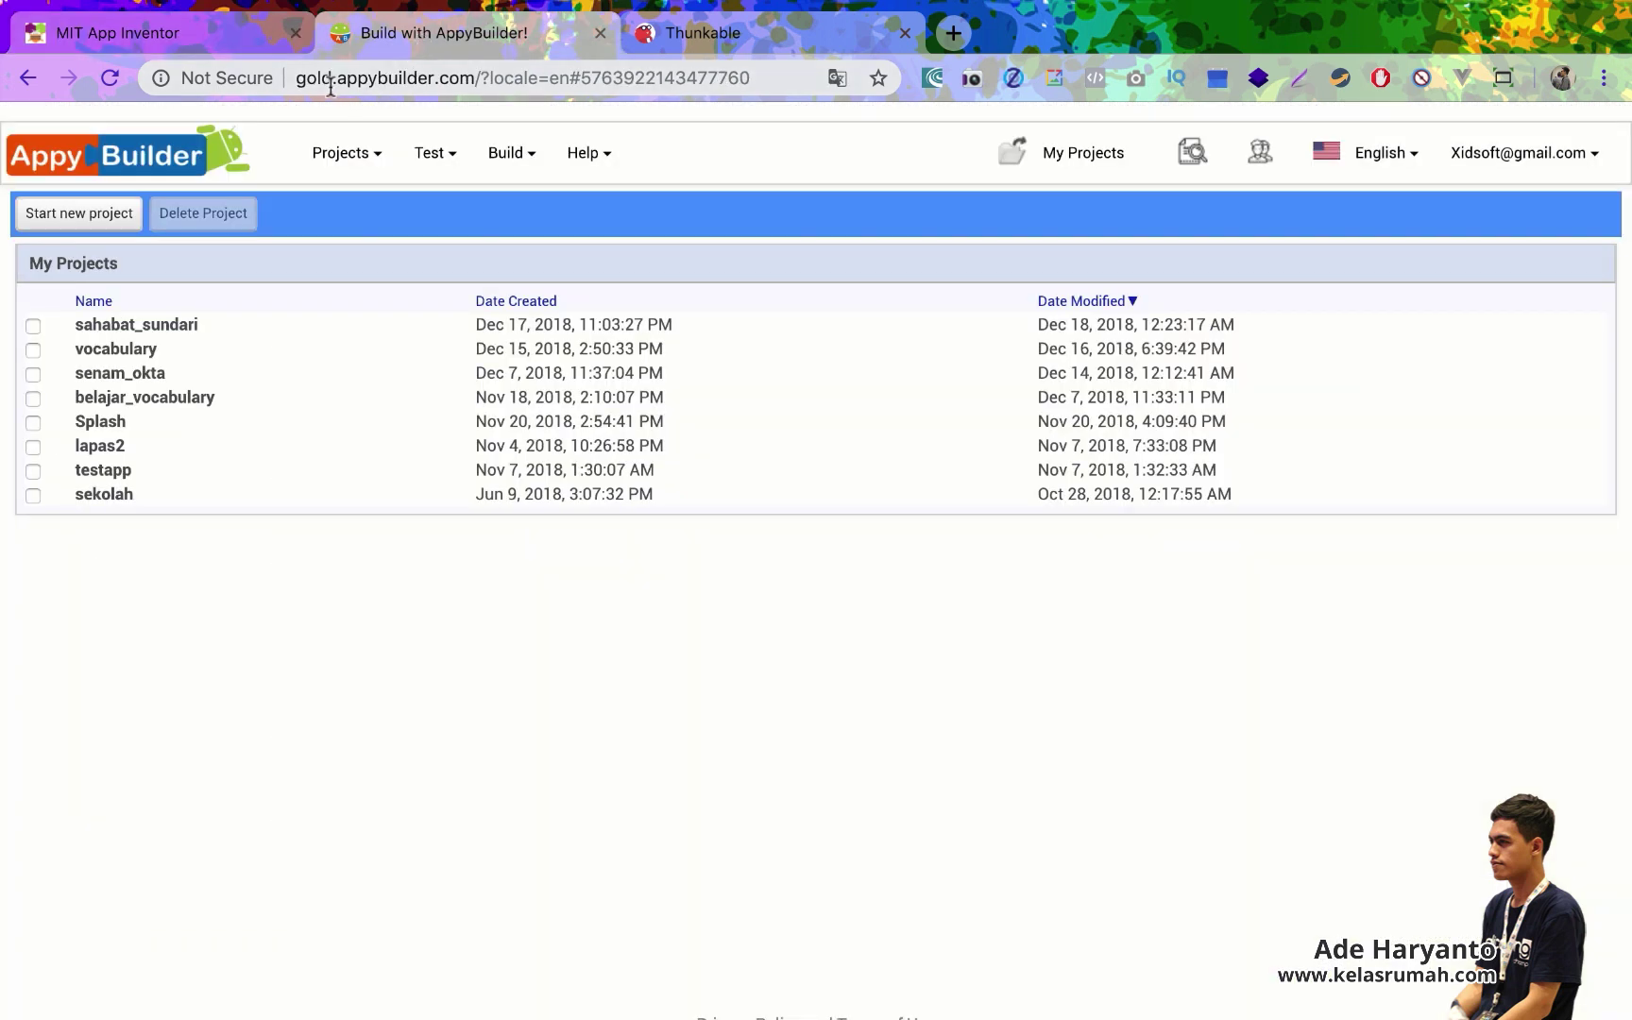
{"action": "left_click", "coordinate": [377, 169]}
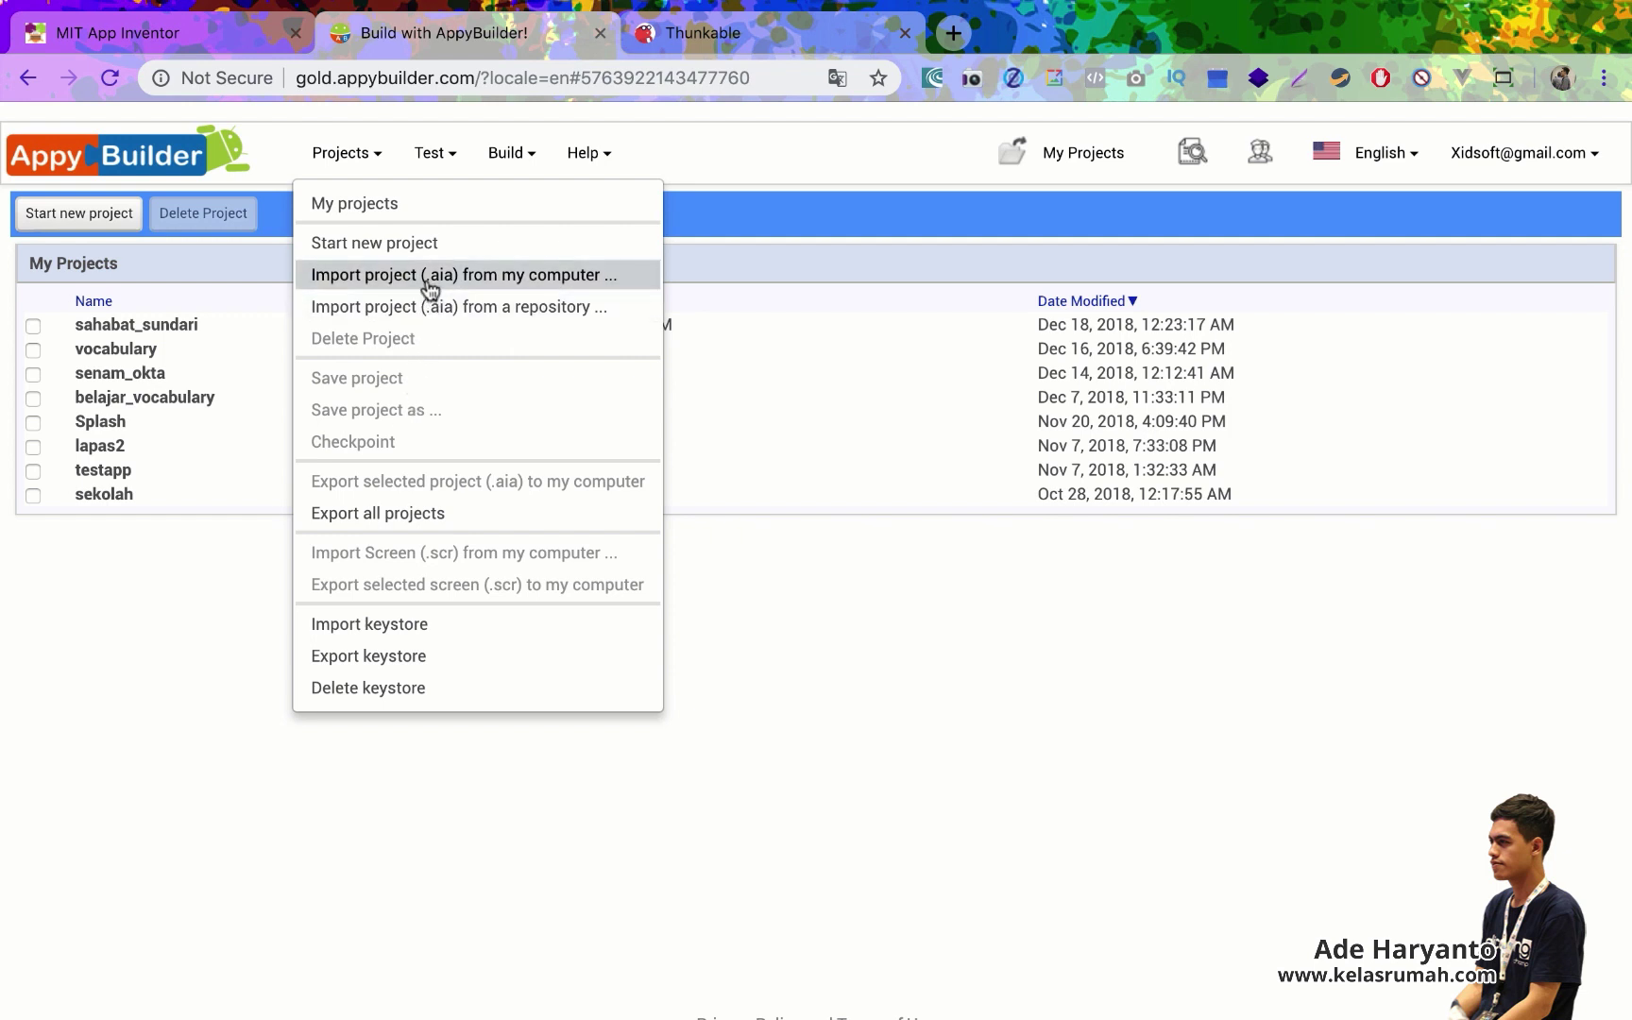
{"action": "left_click", "coordinate": [430, 276]}
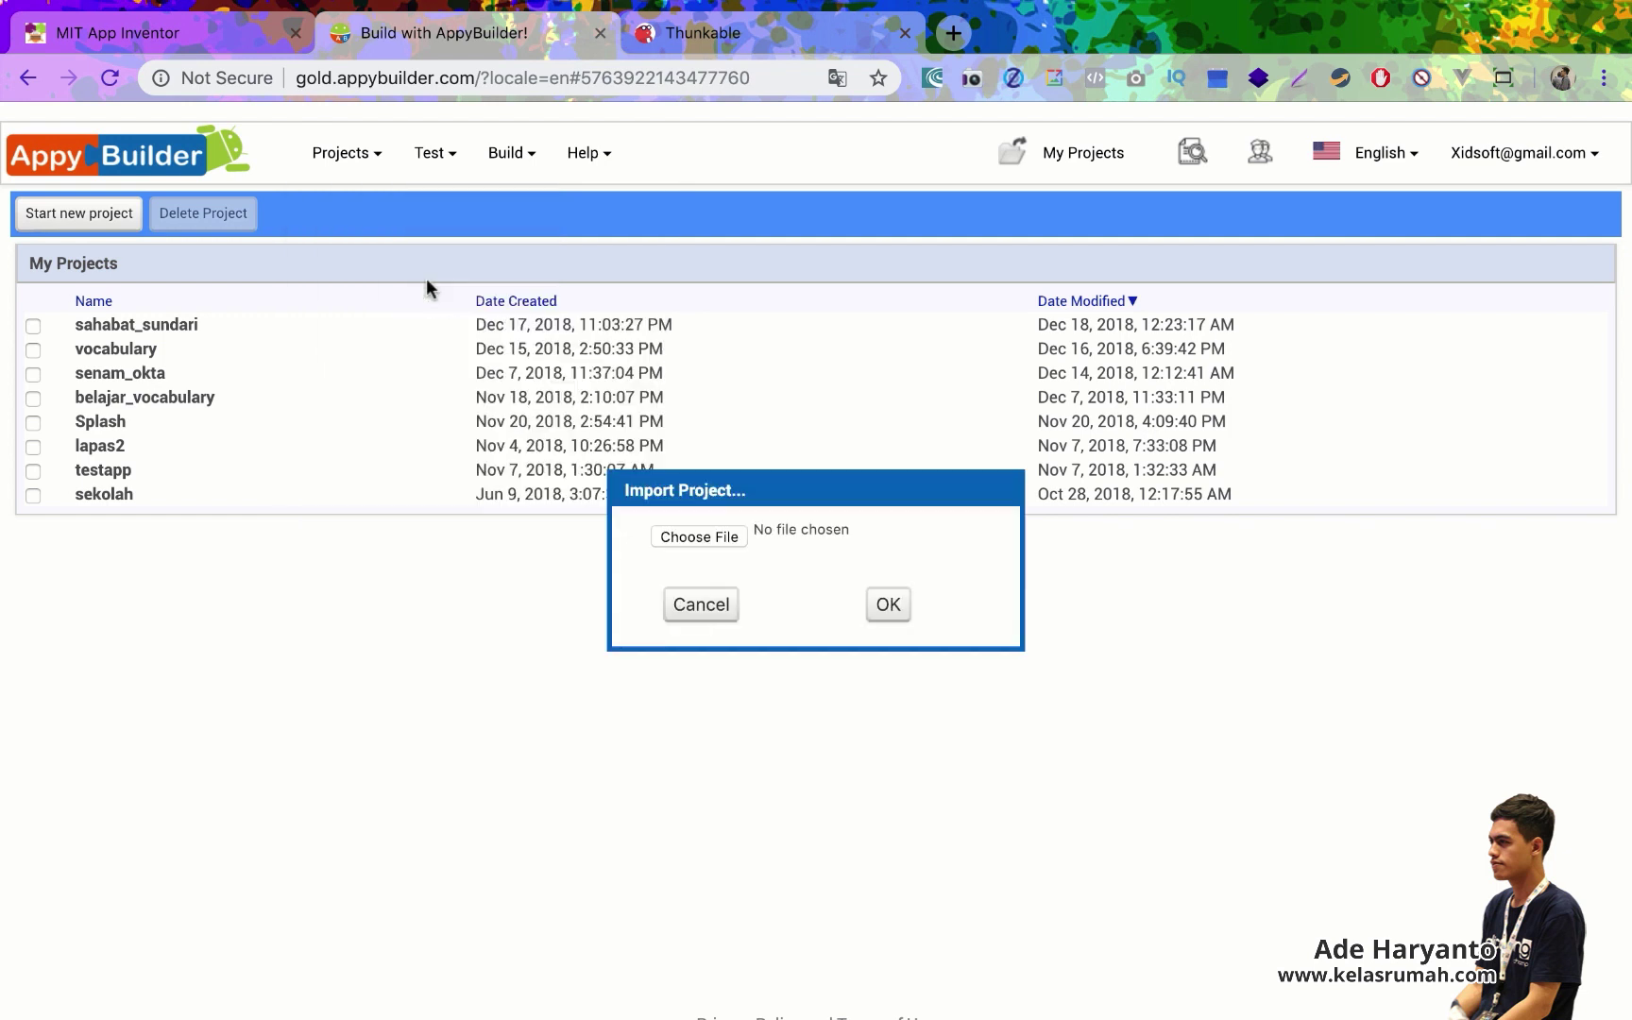
{"action": "left_click", "coordinate": [694, 536]}
{"action": "left_click", "coordinate": [346, 233]}
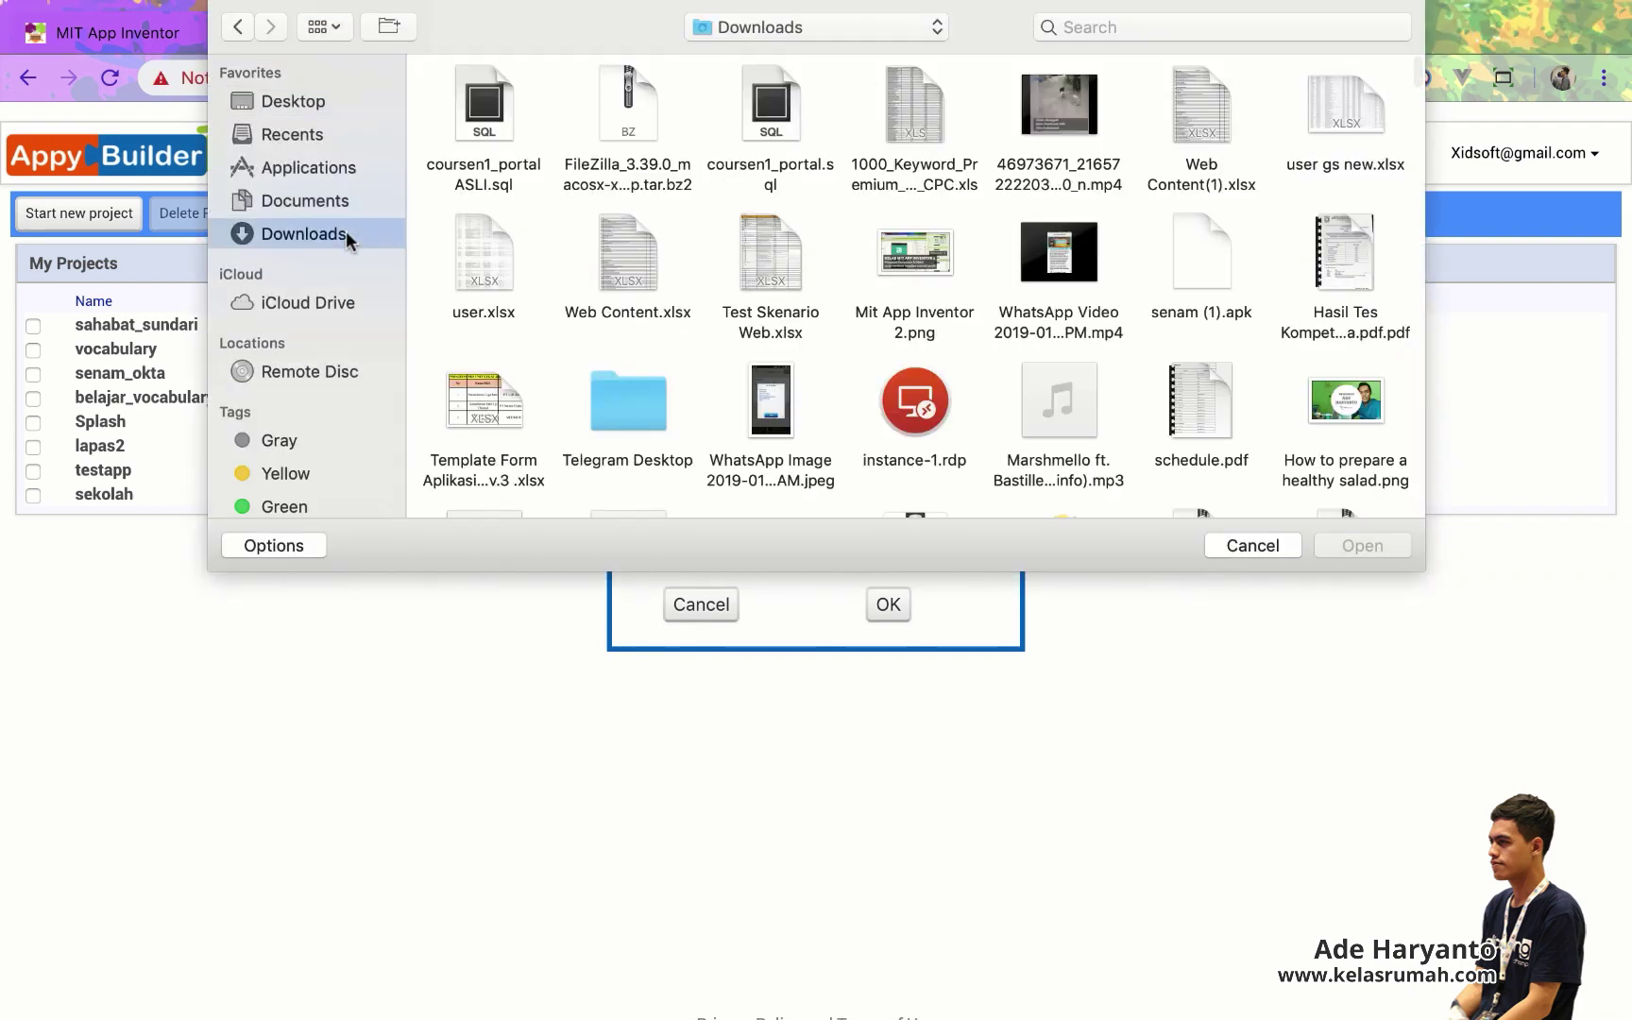
{"action": "left_click", "coordinate": [500, 102]}
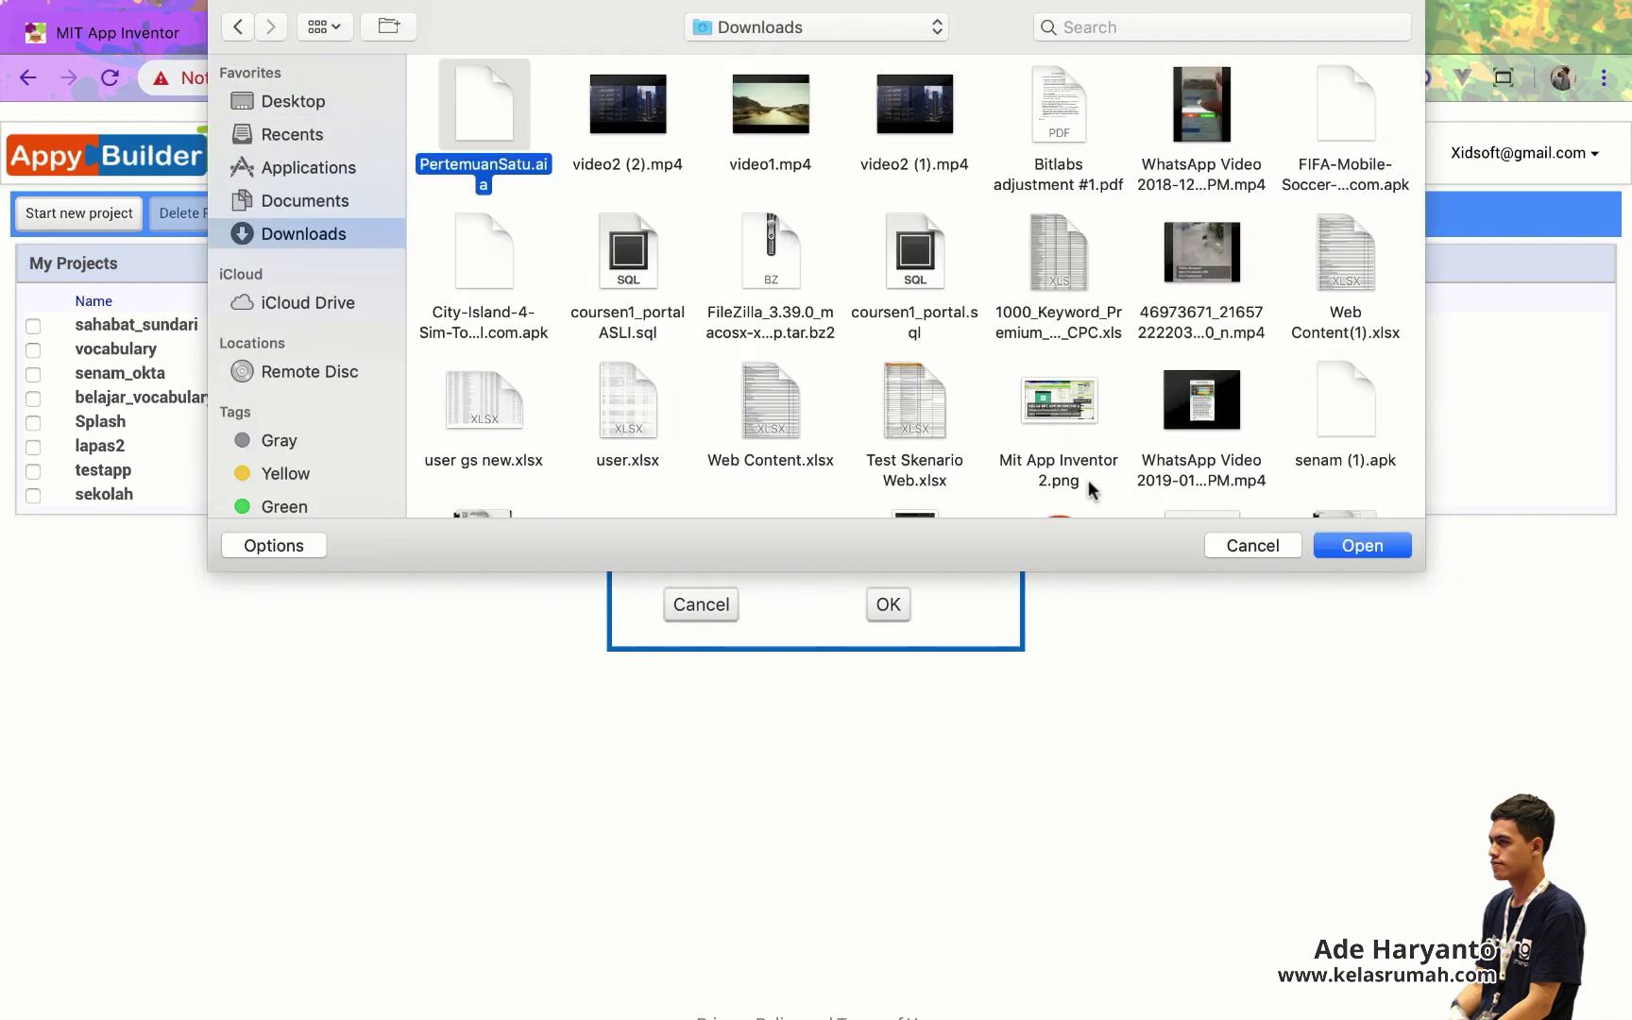
{"action": "left_click", "coordinate": [1322, 548]}
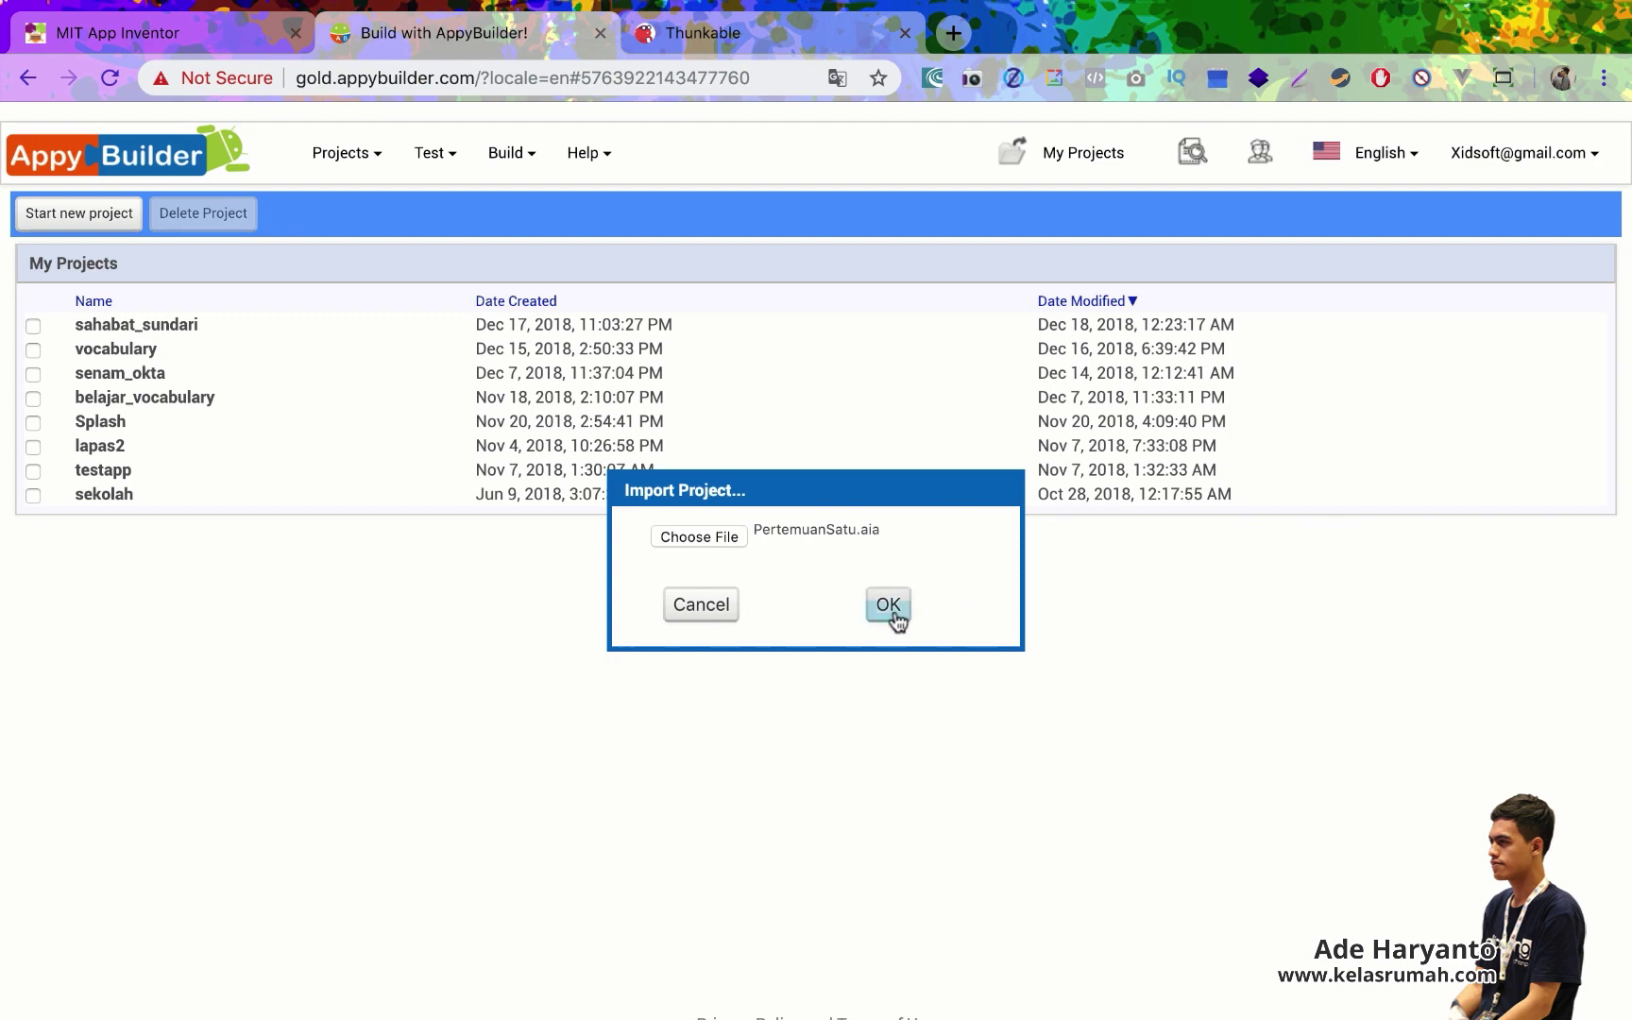
{"action": "left_click", "coordinate": [888, 605]}
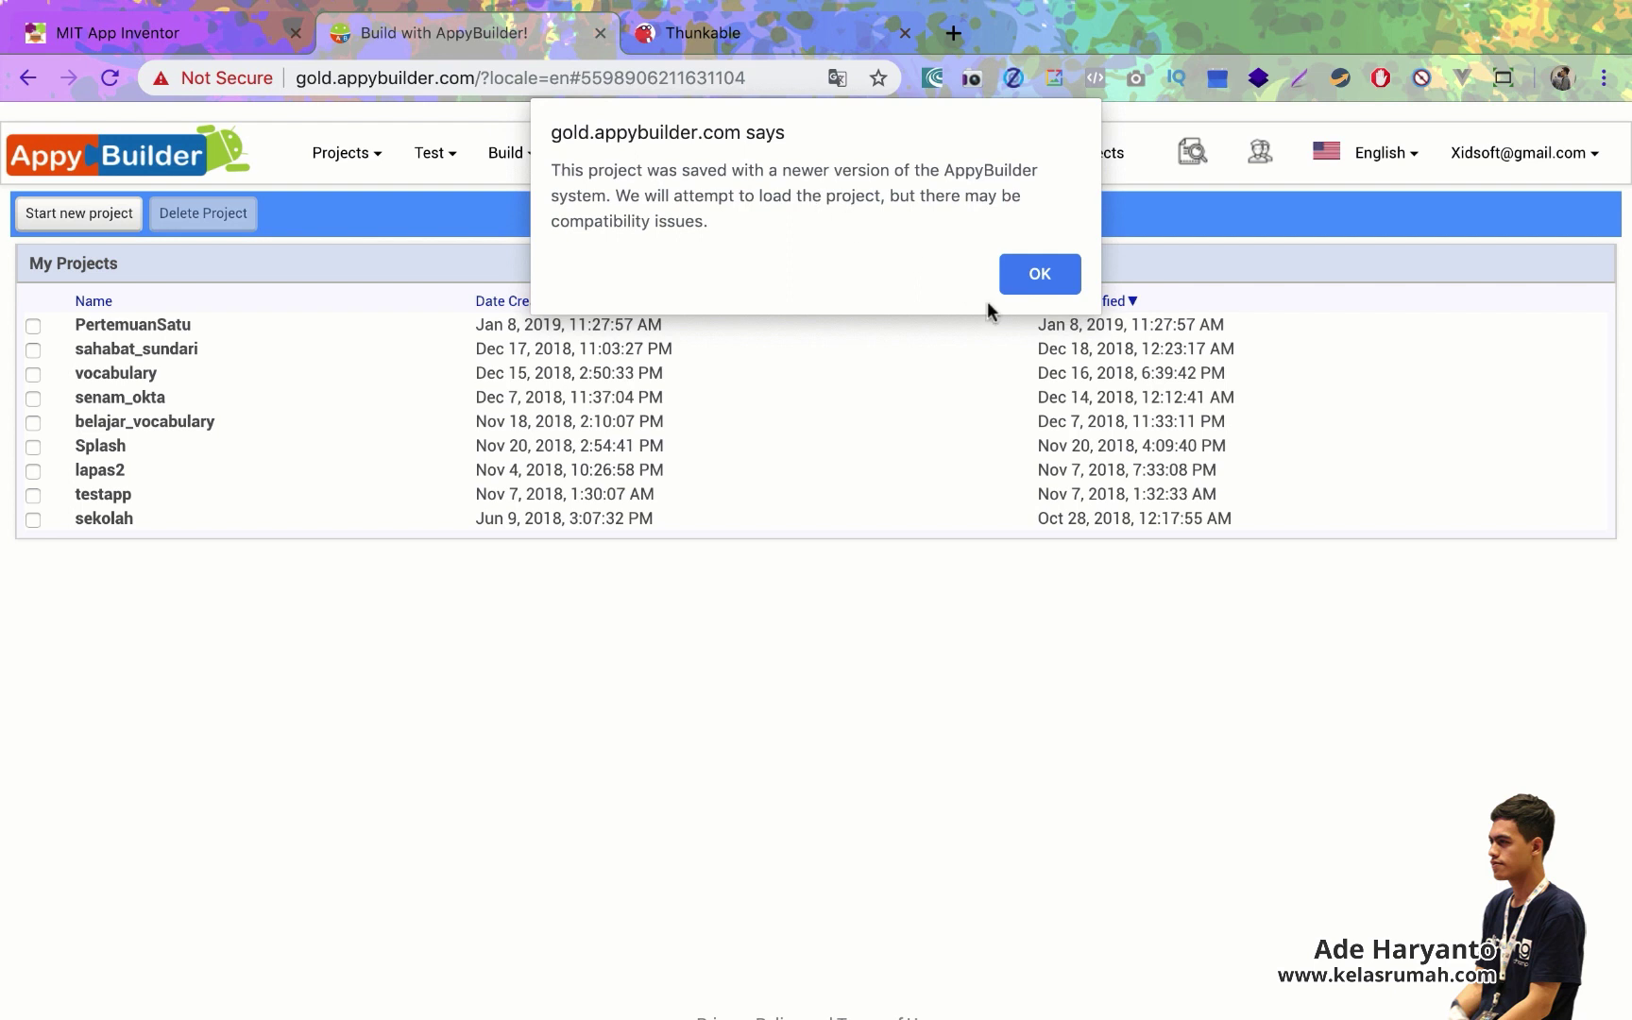
{"action": "left_click", "coordinate": [1031, 279]}
{"action": "left_click", "coordinate": [1001, 290]}
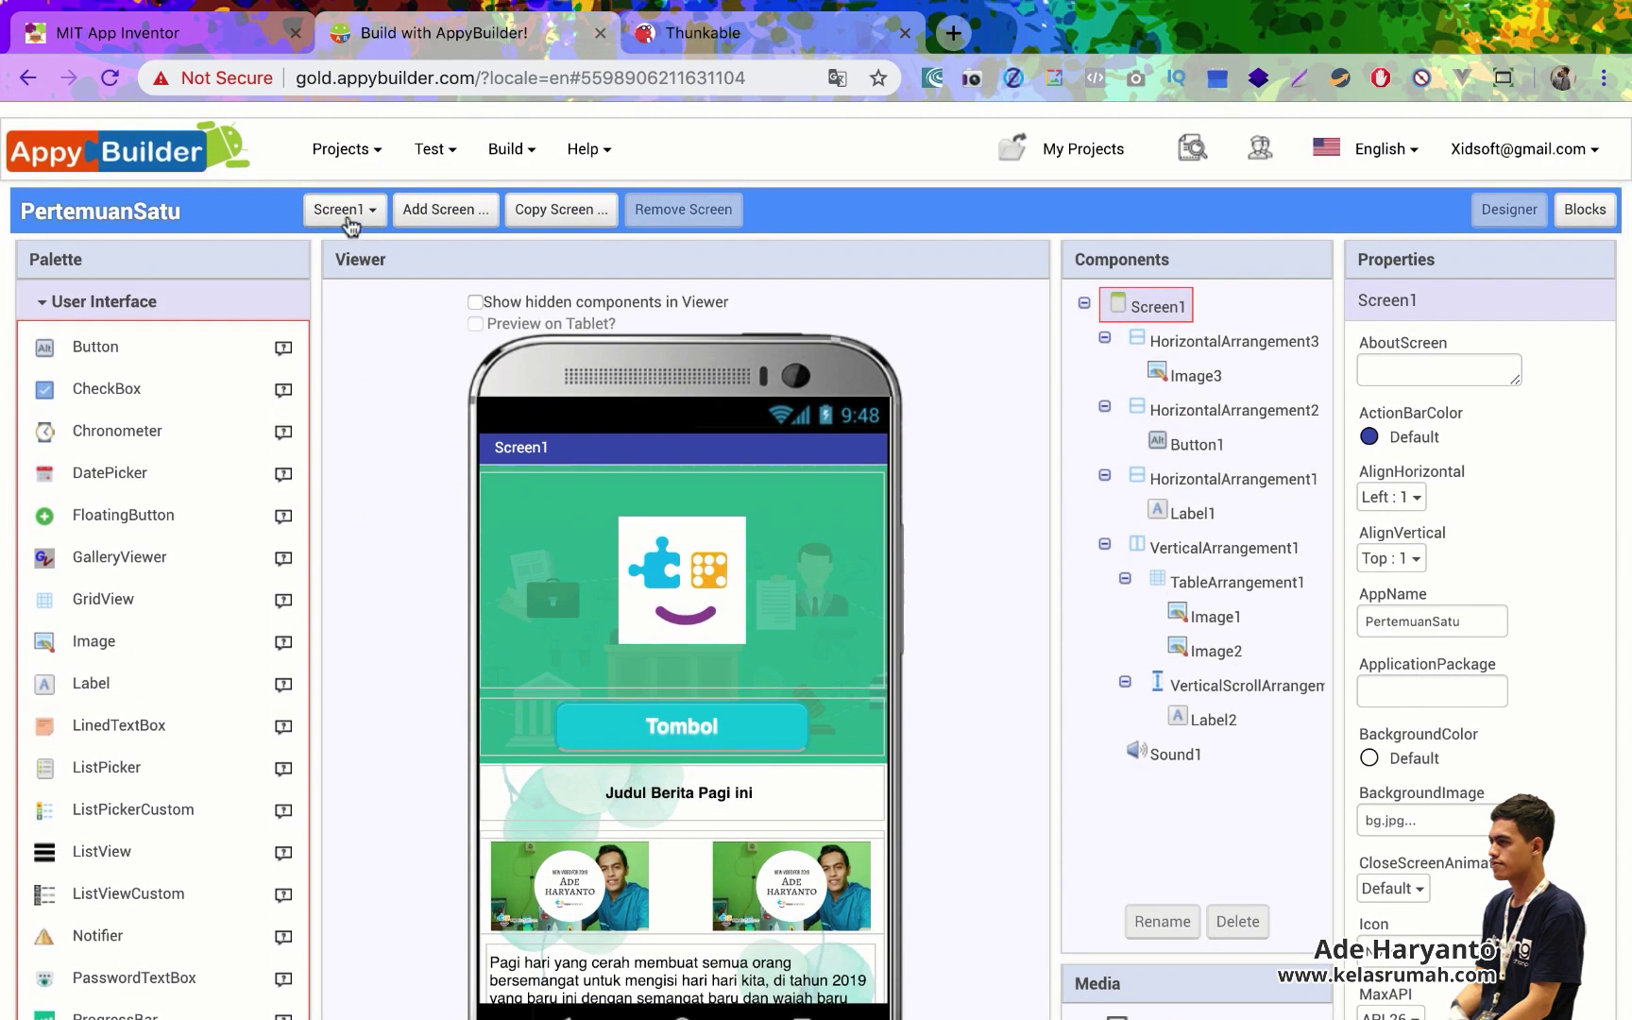
{"action": "left_click", "coordinate": [342, 209]}
{"action": "left_click", "coordinate": [348, 283]}
{"action": "scroll", "coordinate": [393, 372], "scroll_direction": "down", "scroll_amount": 1}
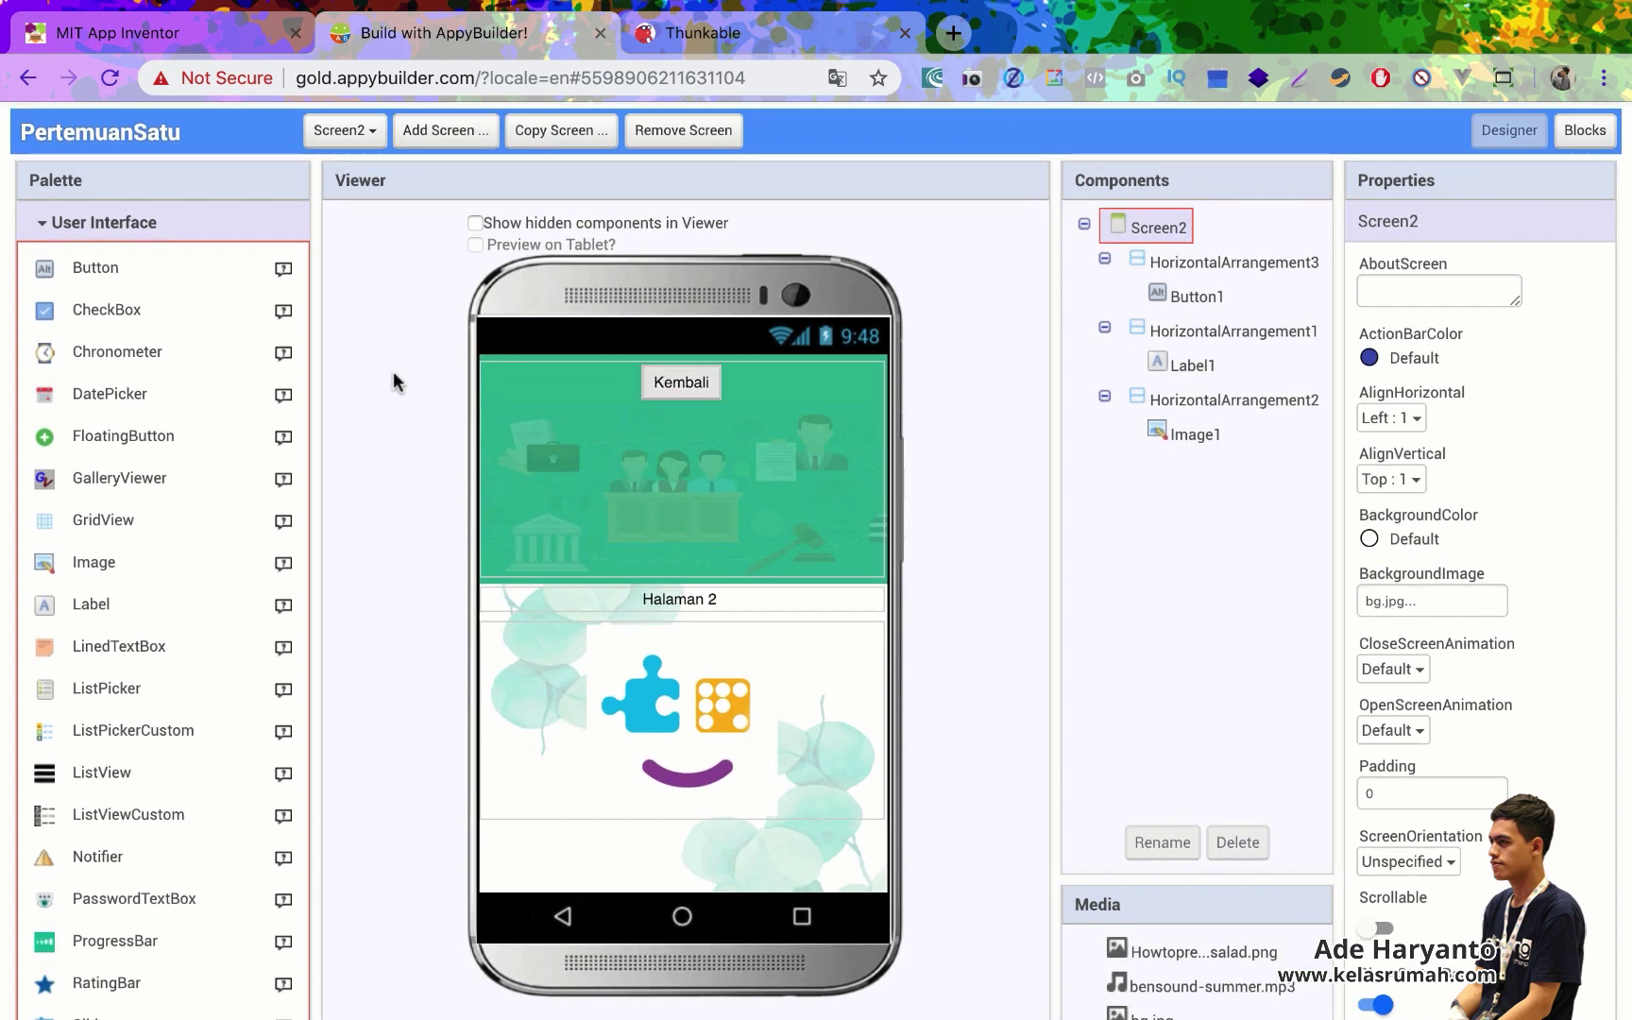
{"action": "left_click", "coordinate": [342, 177]}
{"action": "left_click", "coordinate": [342, 219]}
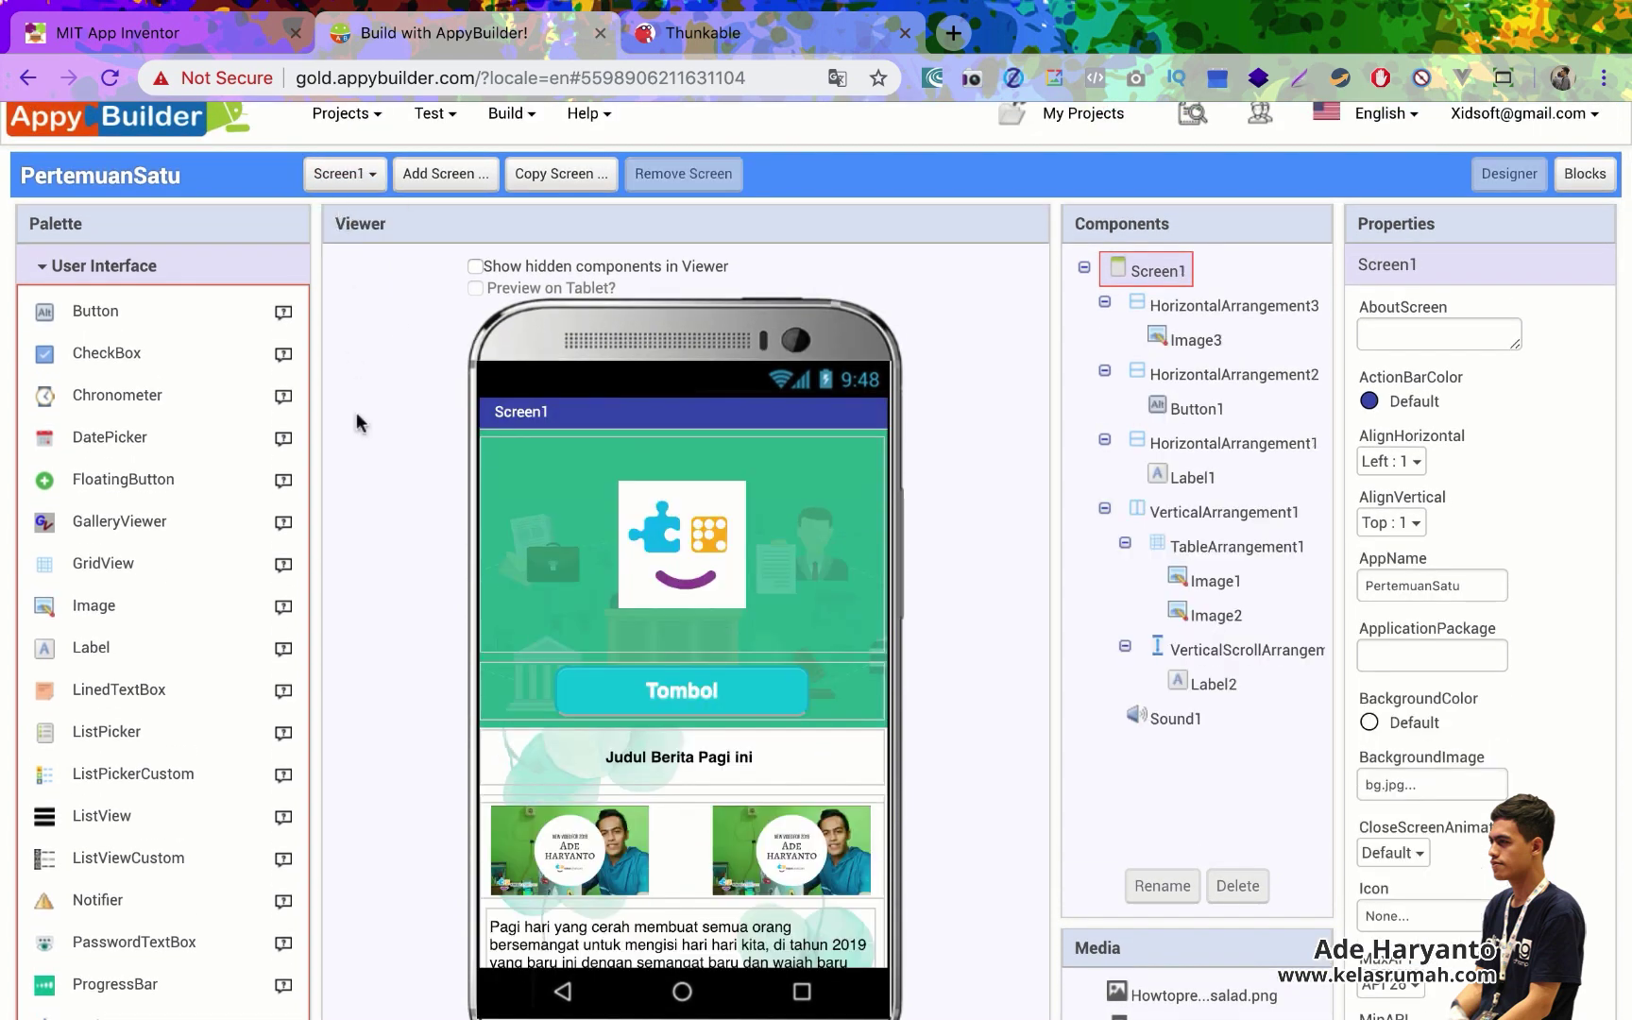
{"action": "scroll", "coordinate": [560, 645], "scroll_direction": "down", "scroll_amount": 3}
{"action": "scroll", "coordinate": [560, 645], "scroll_direction": "up", "scroll_amount": 3}
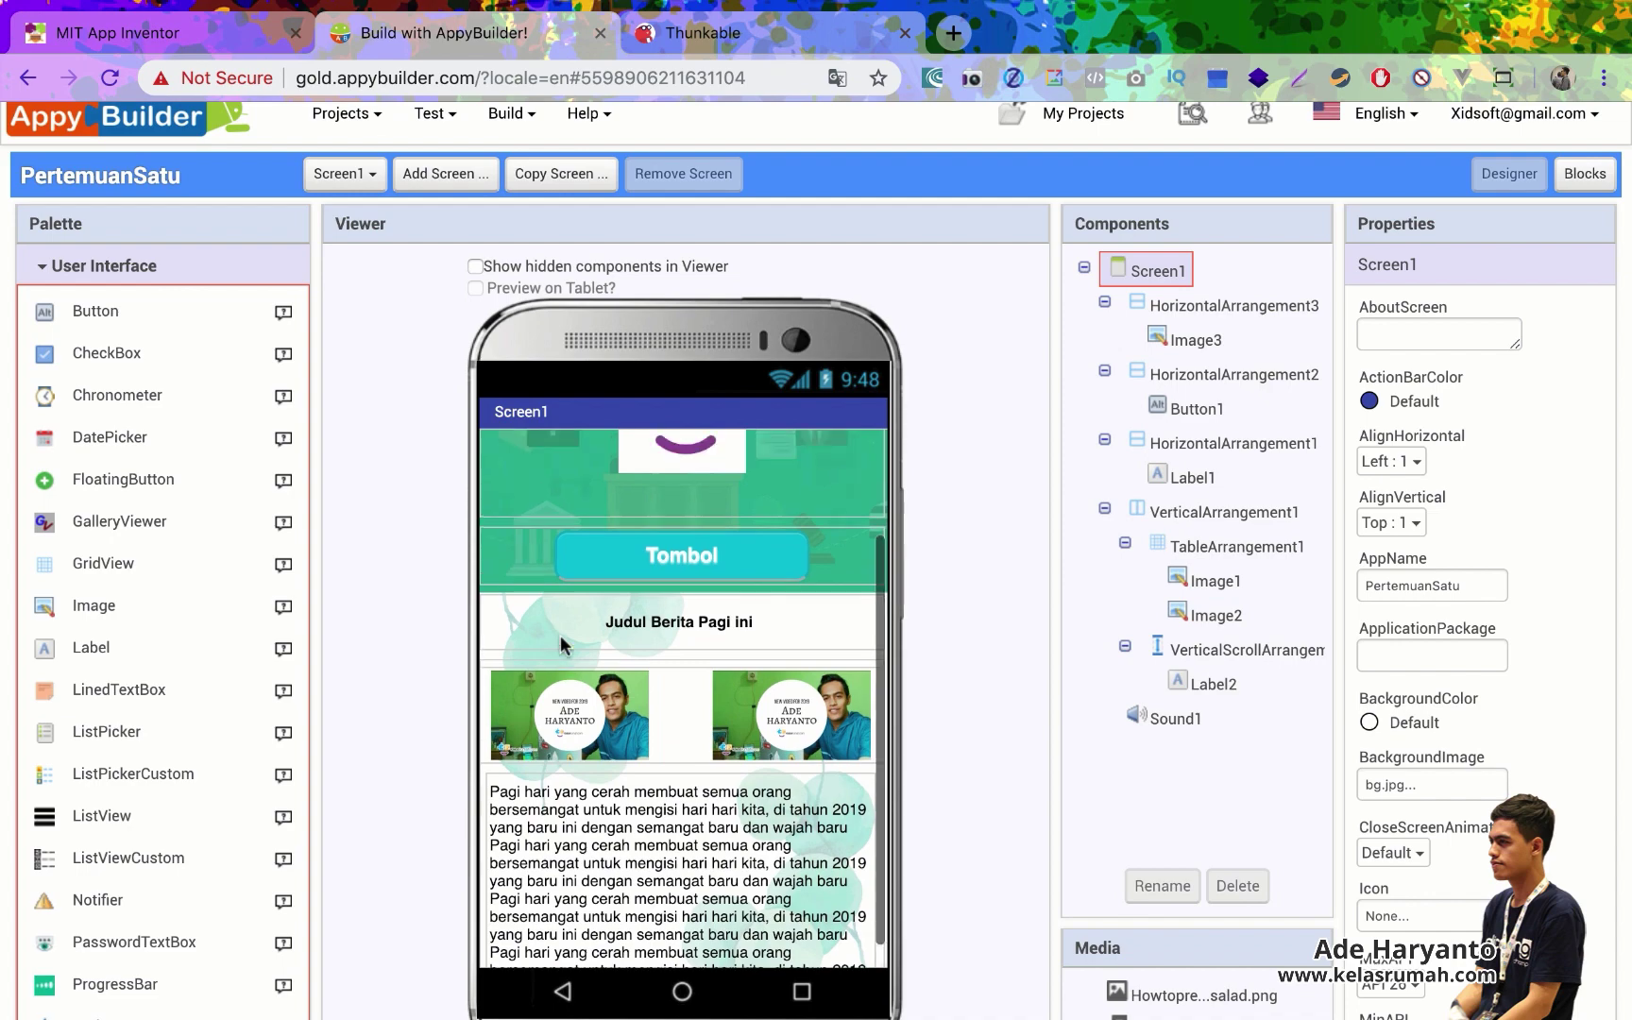
{"action": "scroll", "coordinate": [193, 671], "scroll_direction": "down", "scroll_amount": 3}
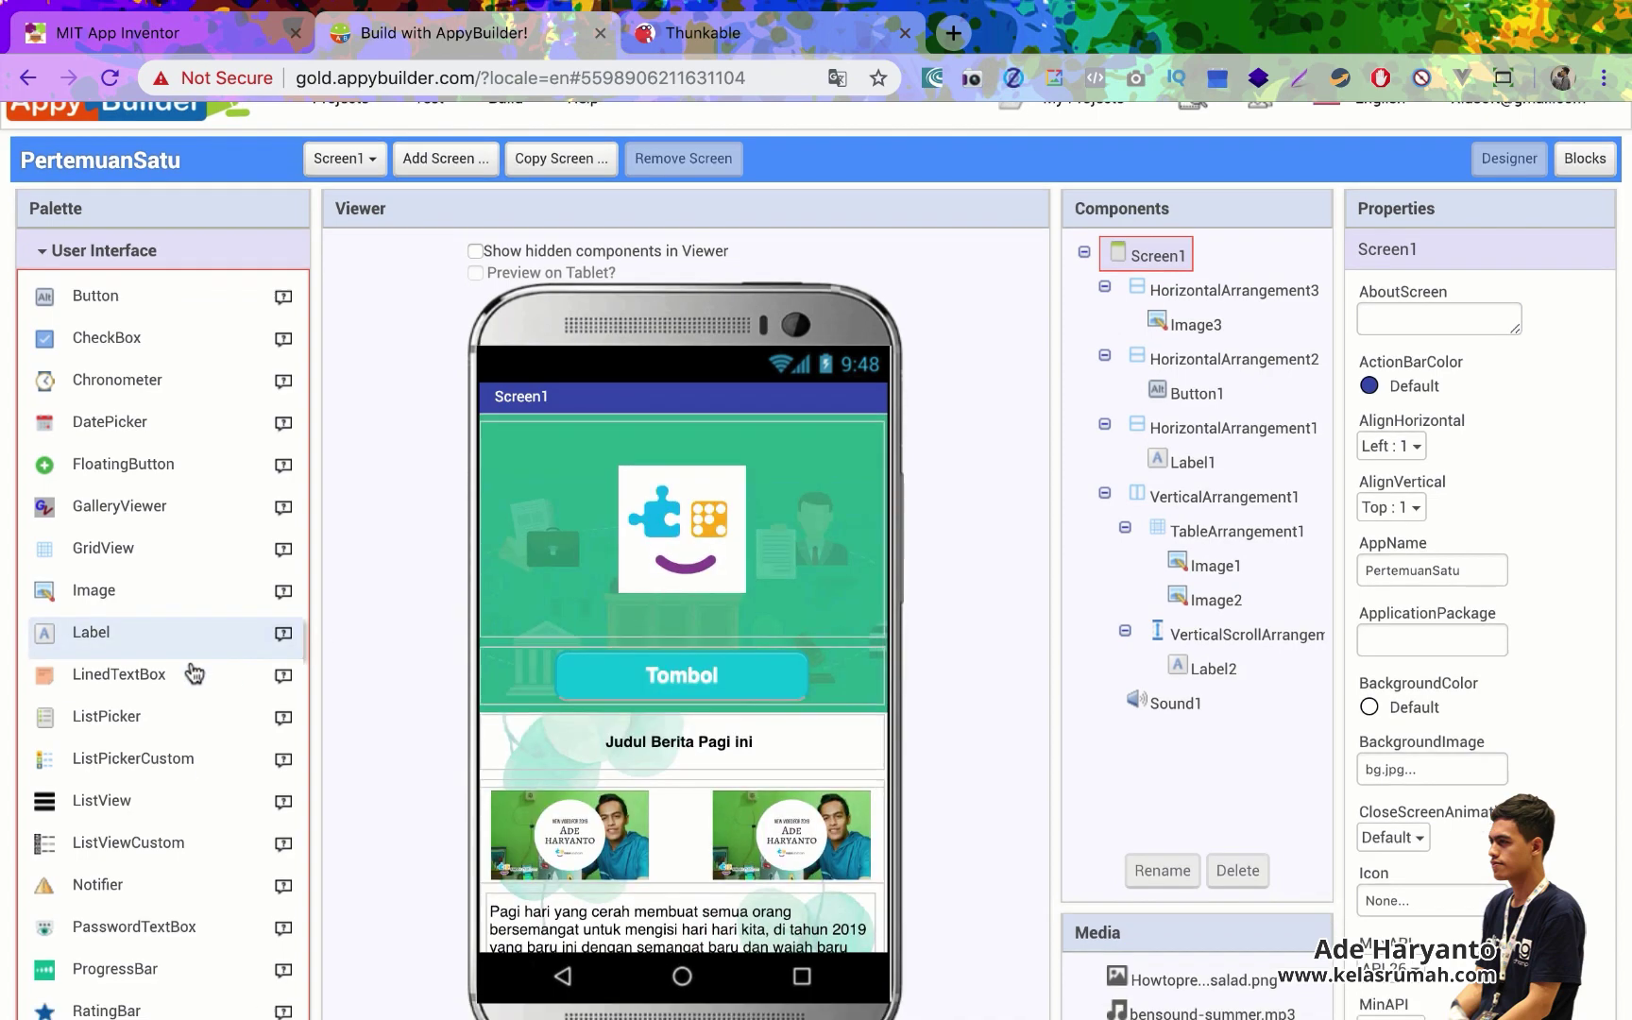
{"action": "scroll", "coordinate": [193, 671], "scroll_direction": "down", "scroll_amount": 3}
{"action": "scroll", "coordinate": [193, 671], "scroll_direction": "down", "scroll_amount": 2}
{"action": "scroll", "coordinate": [193, 671], "scroll_direction": "down", "scroll_amount": 3}
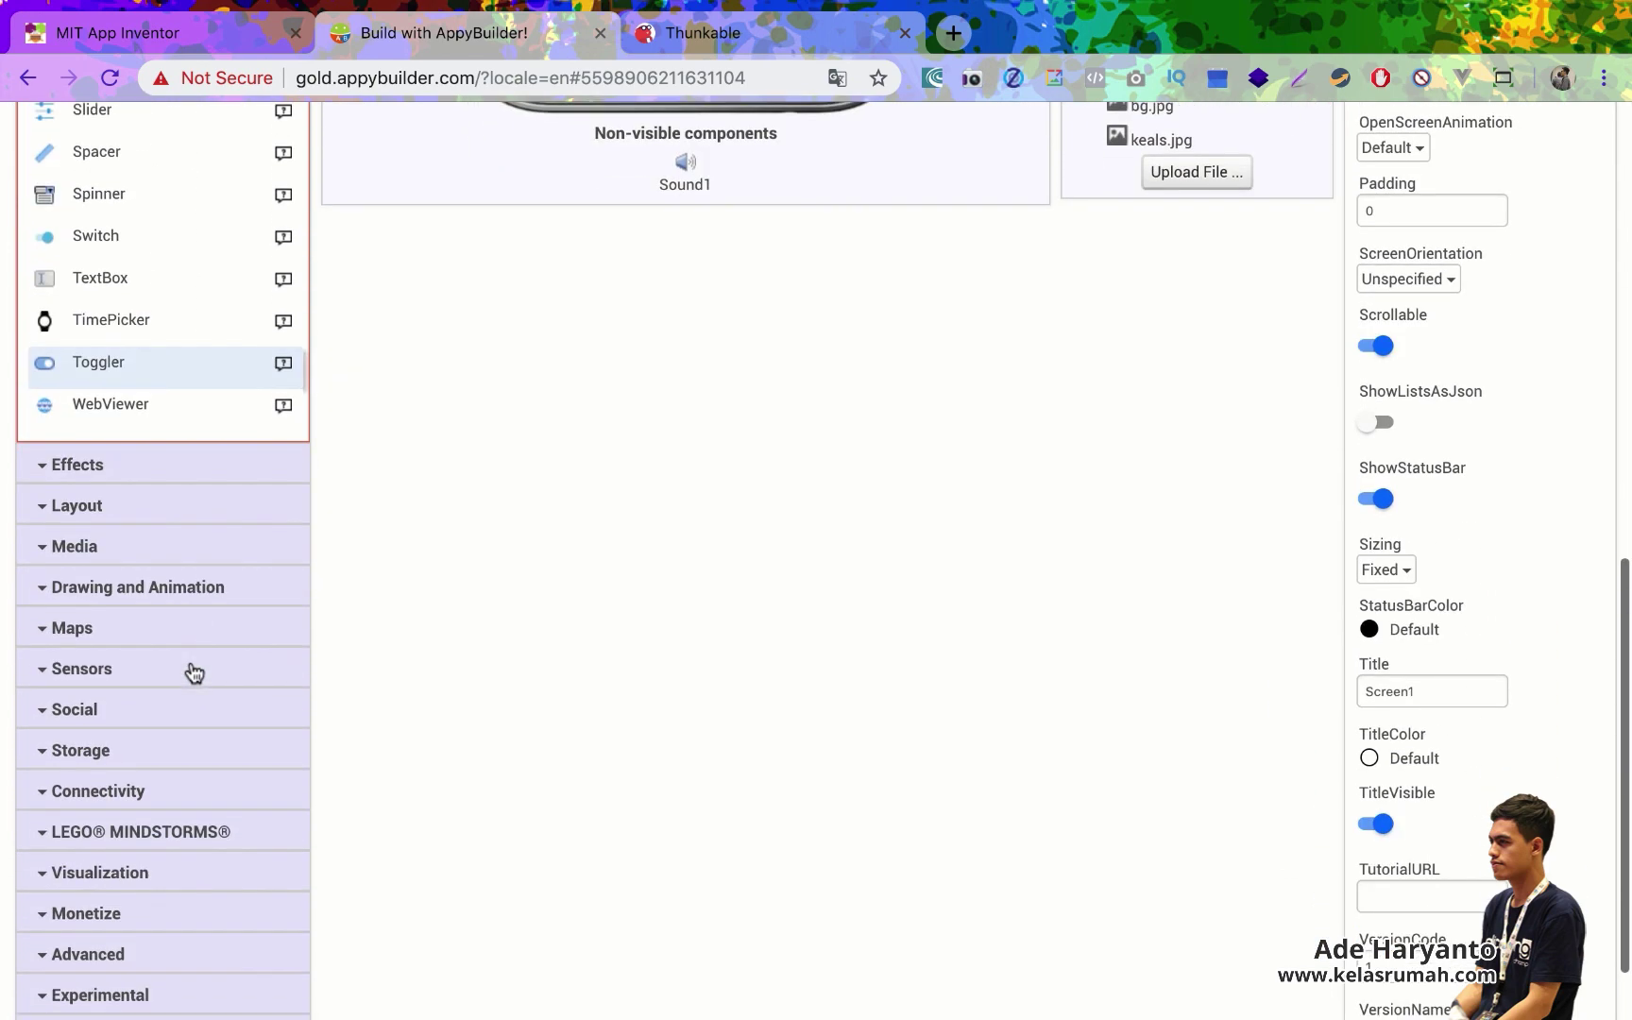
{"action": "scroll", "coordinate": [193, 672], "scroll_direction": "up", "scroll_amount": 5}
{"action": "scroll", "coordinate": [192, 671], "scroll_direction": "up", "scroll_amount": 5}
{"action": "scroll", "coordinate": [193, 671], "scroll_direction": "up", "scroll_amount": 1}
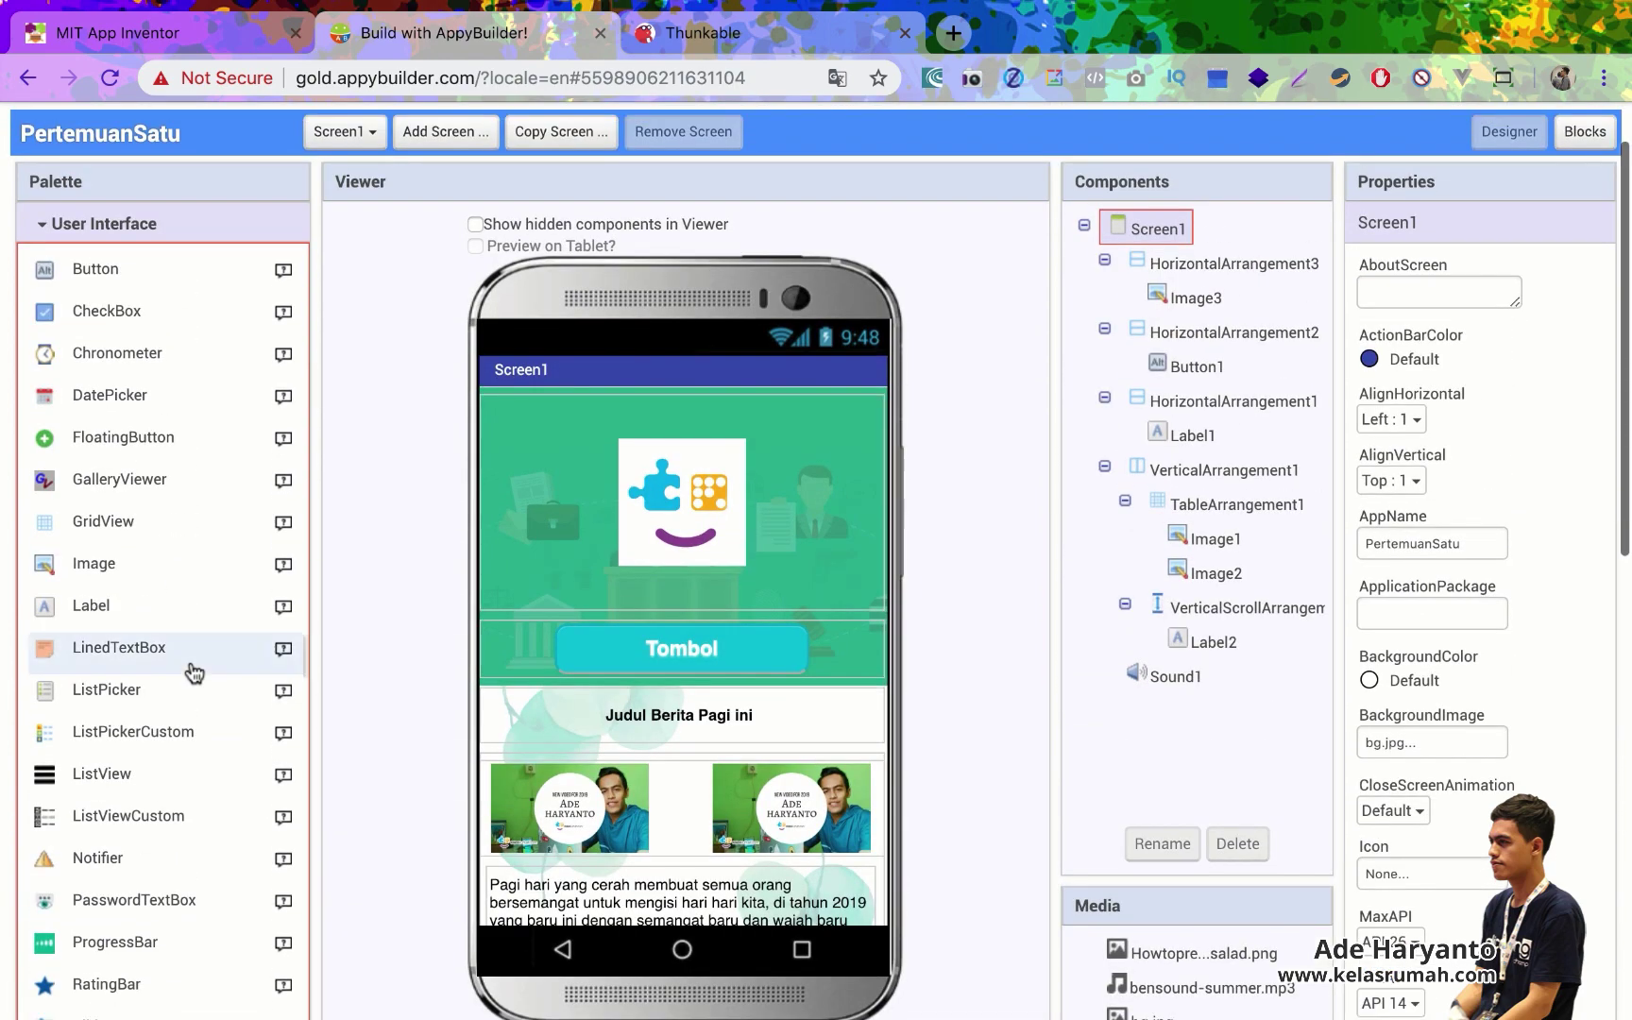
{"action": "scroll", "coordinate": [189, 565], "scroll_direction": "up", "scroll_amount": 1}
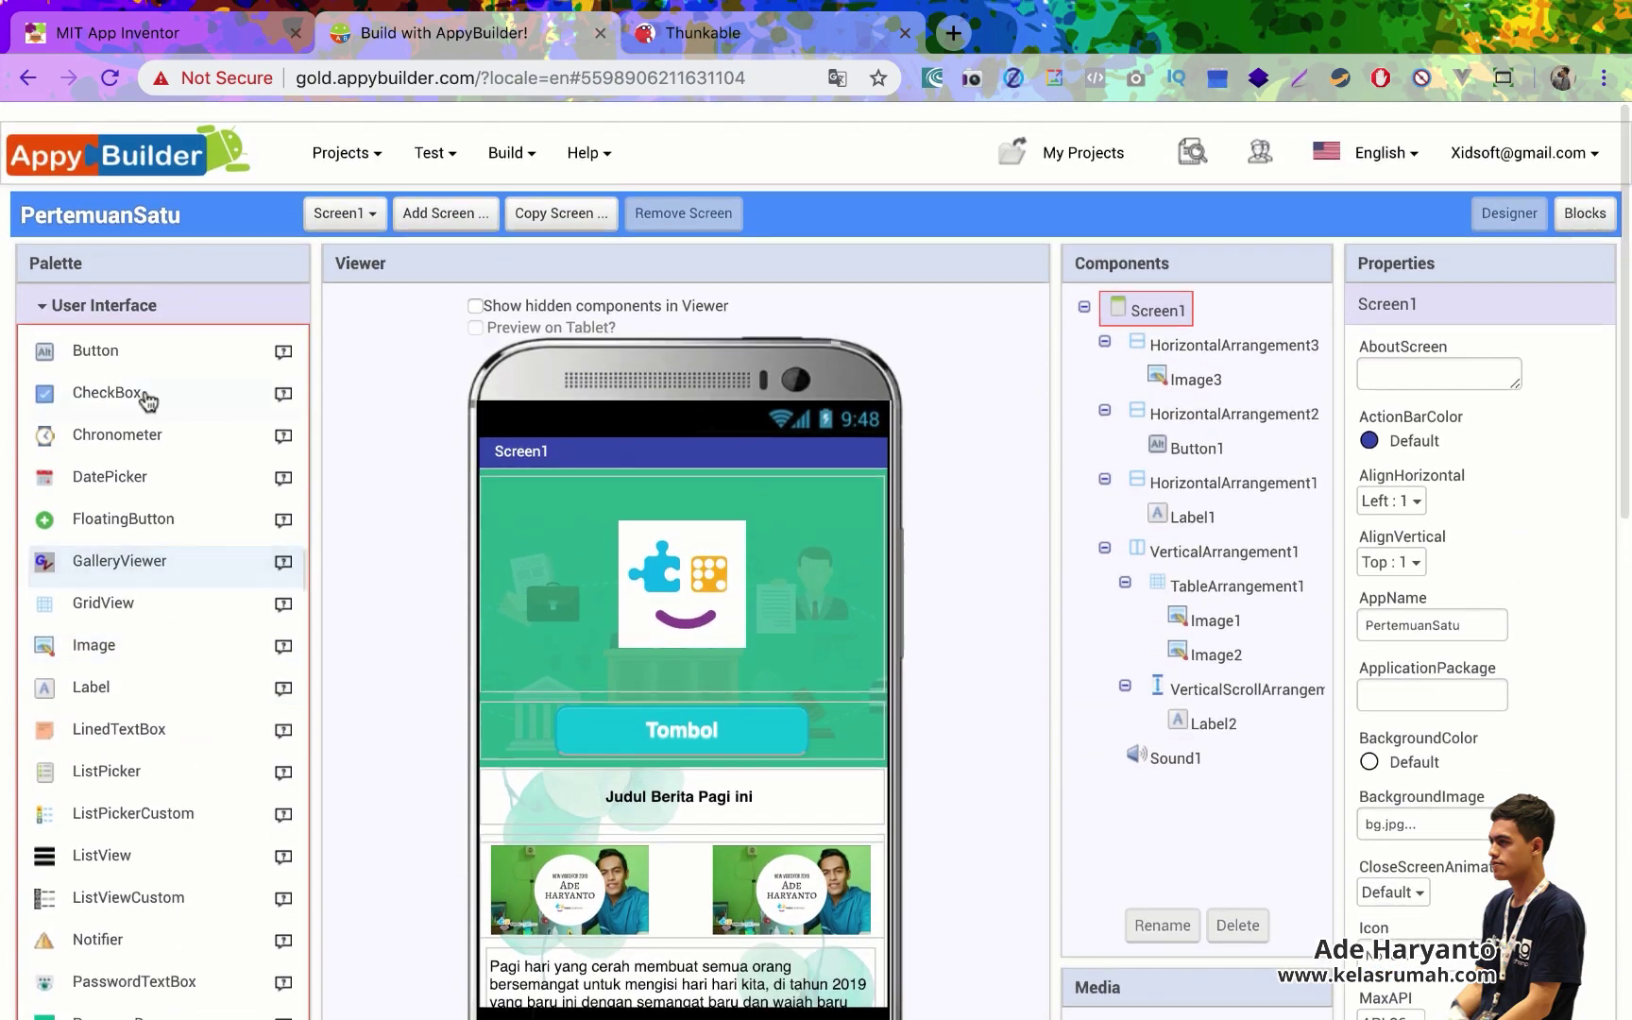
{"action": "scroll", "coordinate": [148, 401], "scroll_direction": "down", "scroll_amount": 2}
{"action": "scroll", "coordinate": [148, 401], "scroll_direction": "down", "scroll_amount": 2}
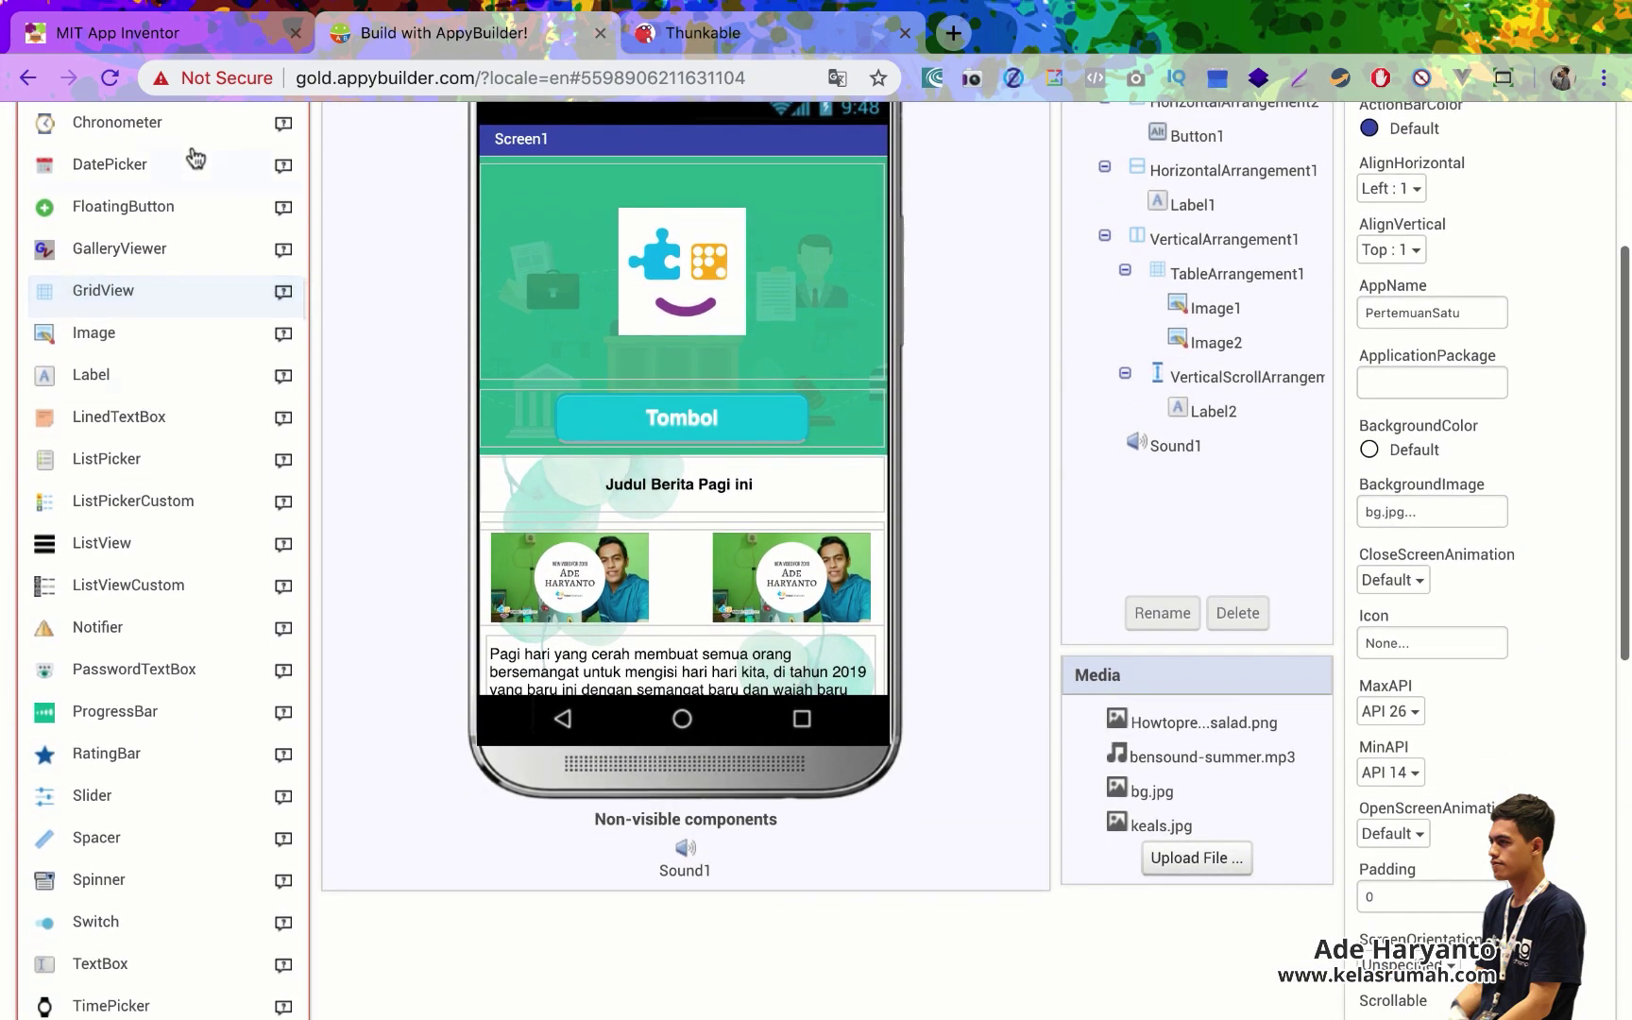
{"action": "left_click", "coordinate": [198, 26]}
{"action": "scroll", "coordinate": [160, 455], "scroll_direction": "down", "scroll_amount": 3}
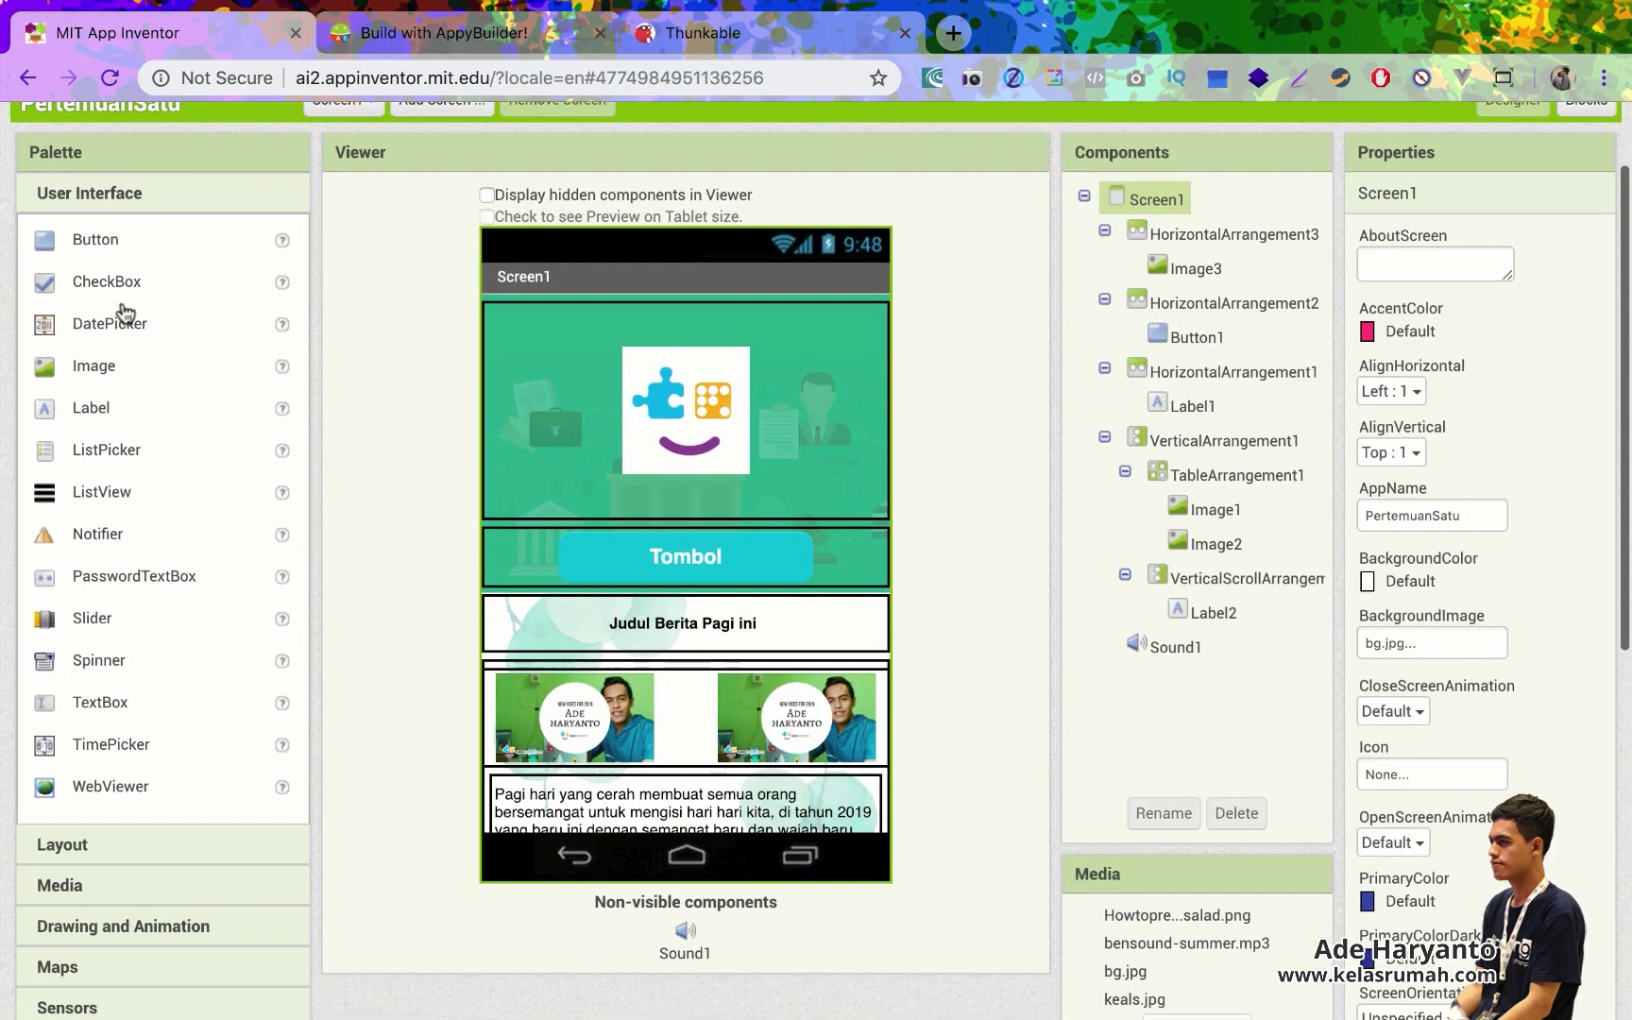
{"action": "left_click", "coordinate": [389, 32]}
{"action": "scroll", "coordinate": [248, 316], "scroll_direction": "up", "scroll_amount": 2}
{"action": "scroll", "coordinate": [248, 318], "scroll_direction": "down", "scroll_amount": 1}
{"action": "scroll", "coordinate": [247, 317], "scroll_direction": "down", "scroll_amount": 1}
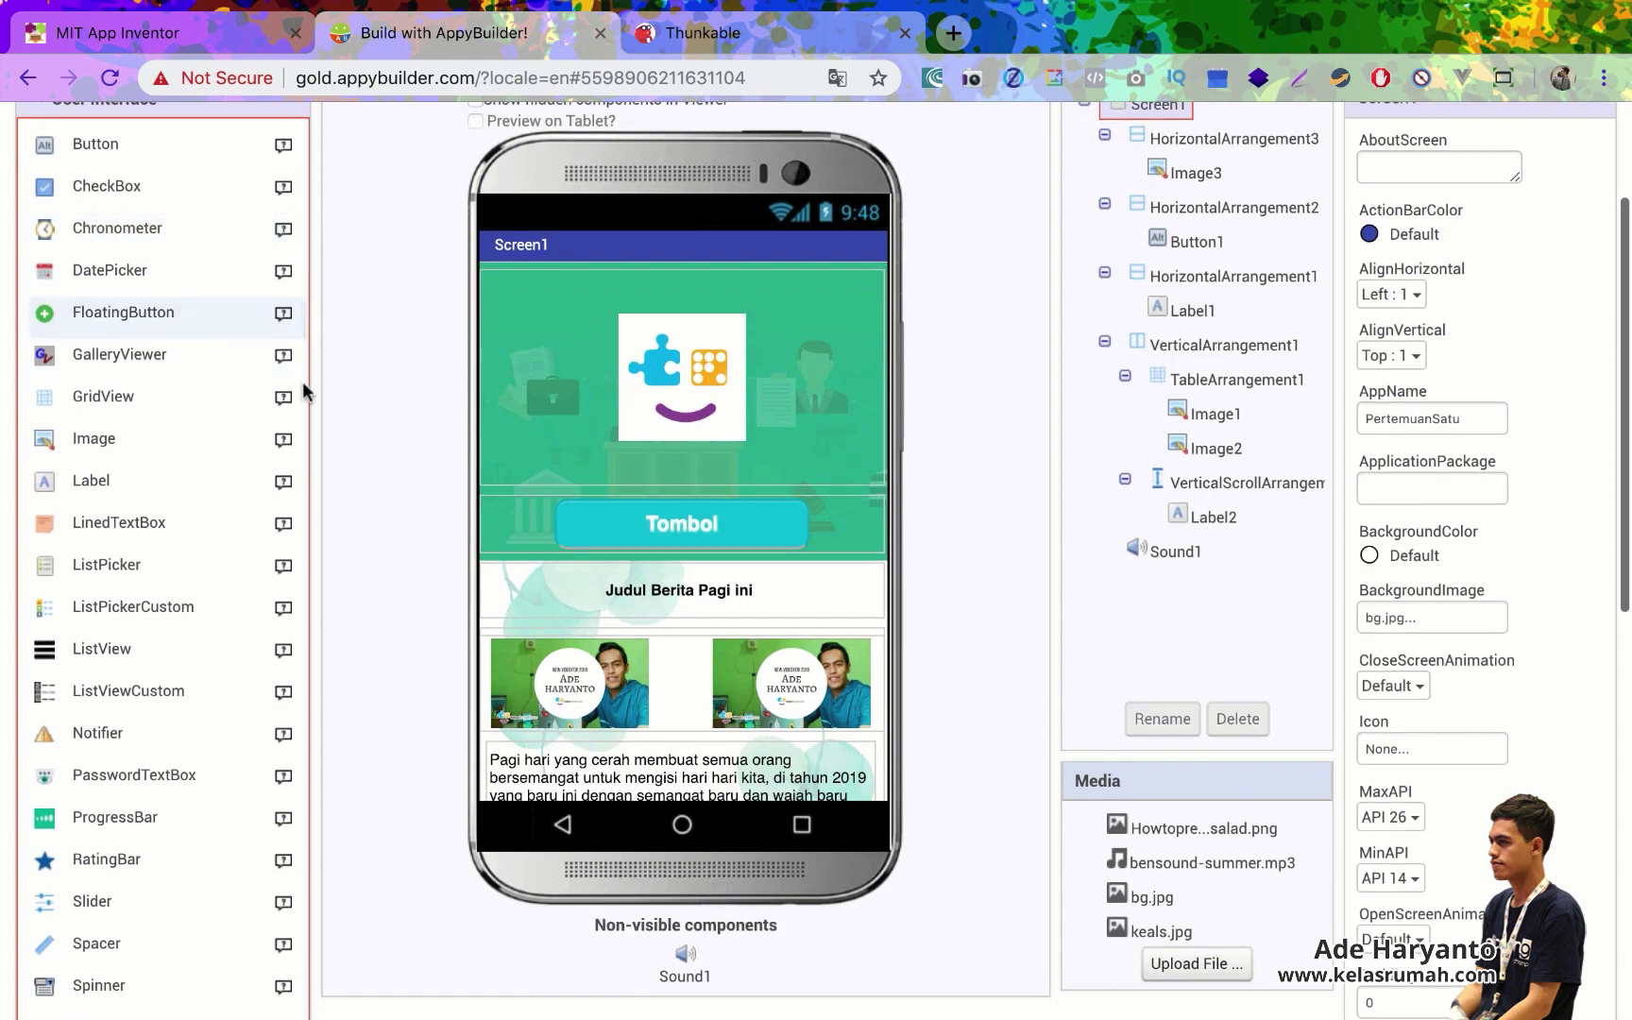
{"action": "scroll", "coordinate": [298, 390], "scroll_direction": "down", "scroll_amount": 1}
{"action": "scroll", "coordinate": [317, 489], "scroll_direction": "down", "scroll_amount": 4}
{"action": "scroll", "coordinate": [317, 488], "scroll_direction": "down", "scroll_amount": 5}
{"action": "scroll", "coordinate": [317, 488], "scroll_direction": "down", "scroll_amount": 5}
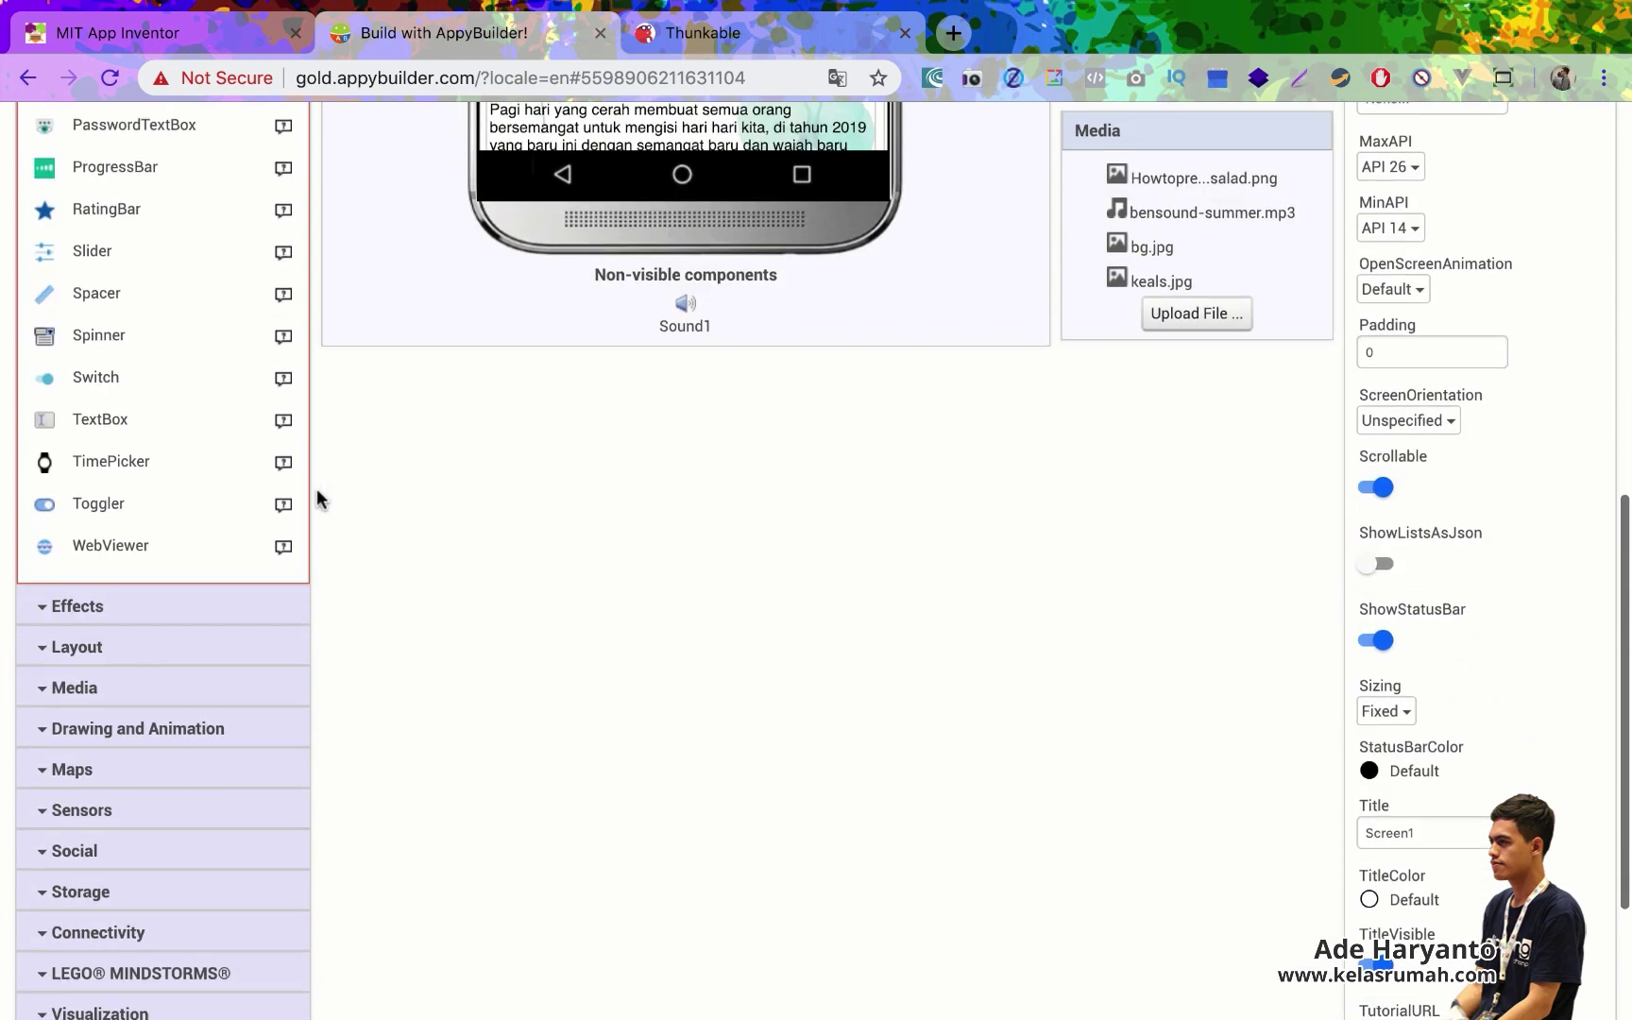
{"action": "left_click", "coordinate": [223, 642]}
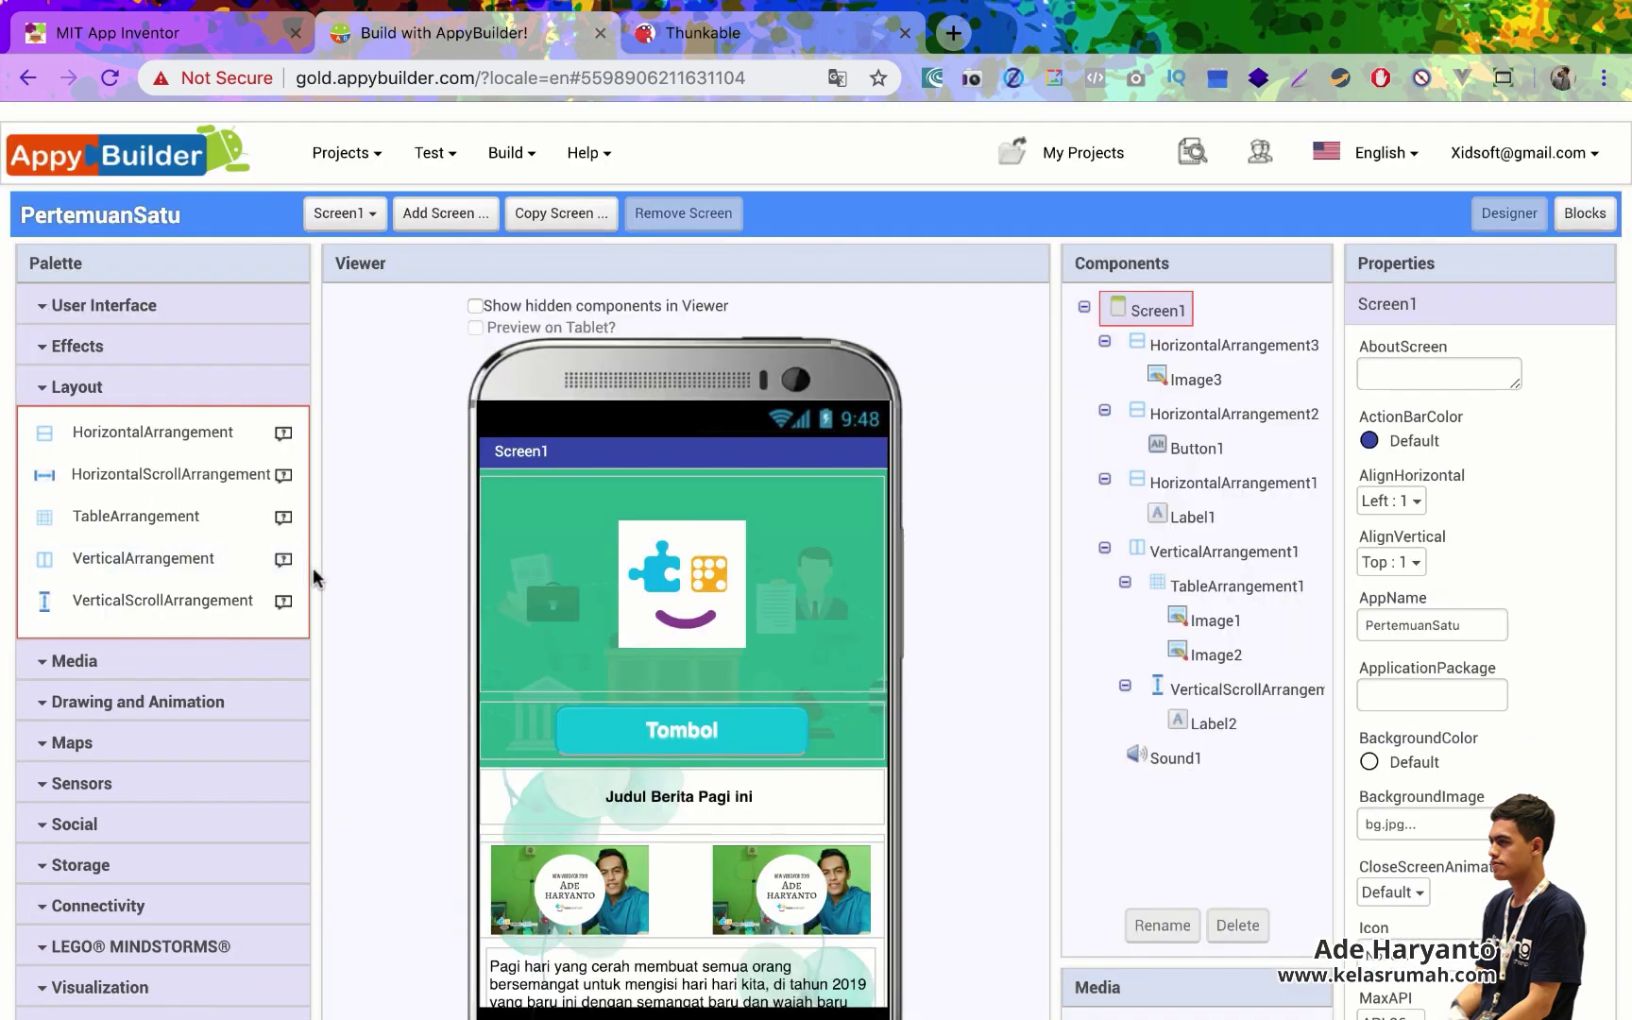
{"action": "scroll", "coordinate": [312, 594], "scroll_direction": "down", "scroll_amount": 3}
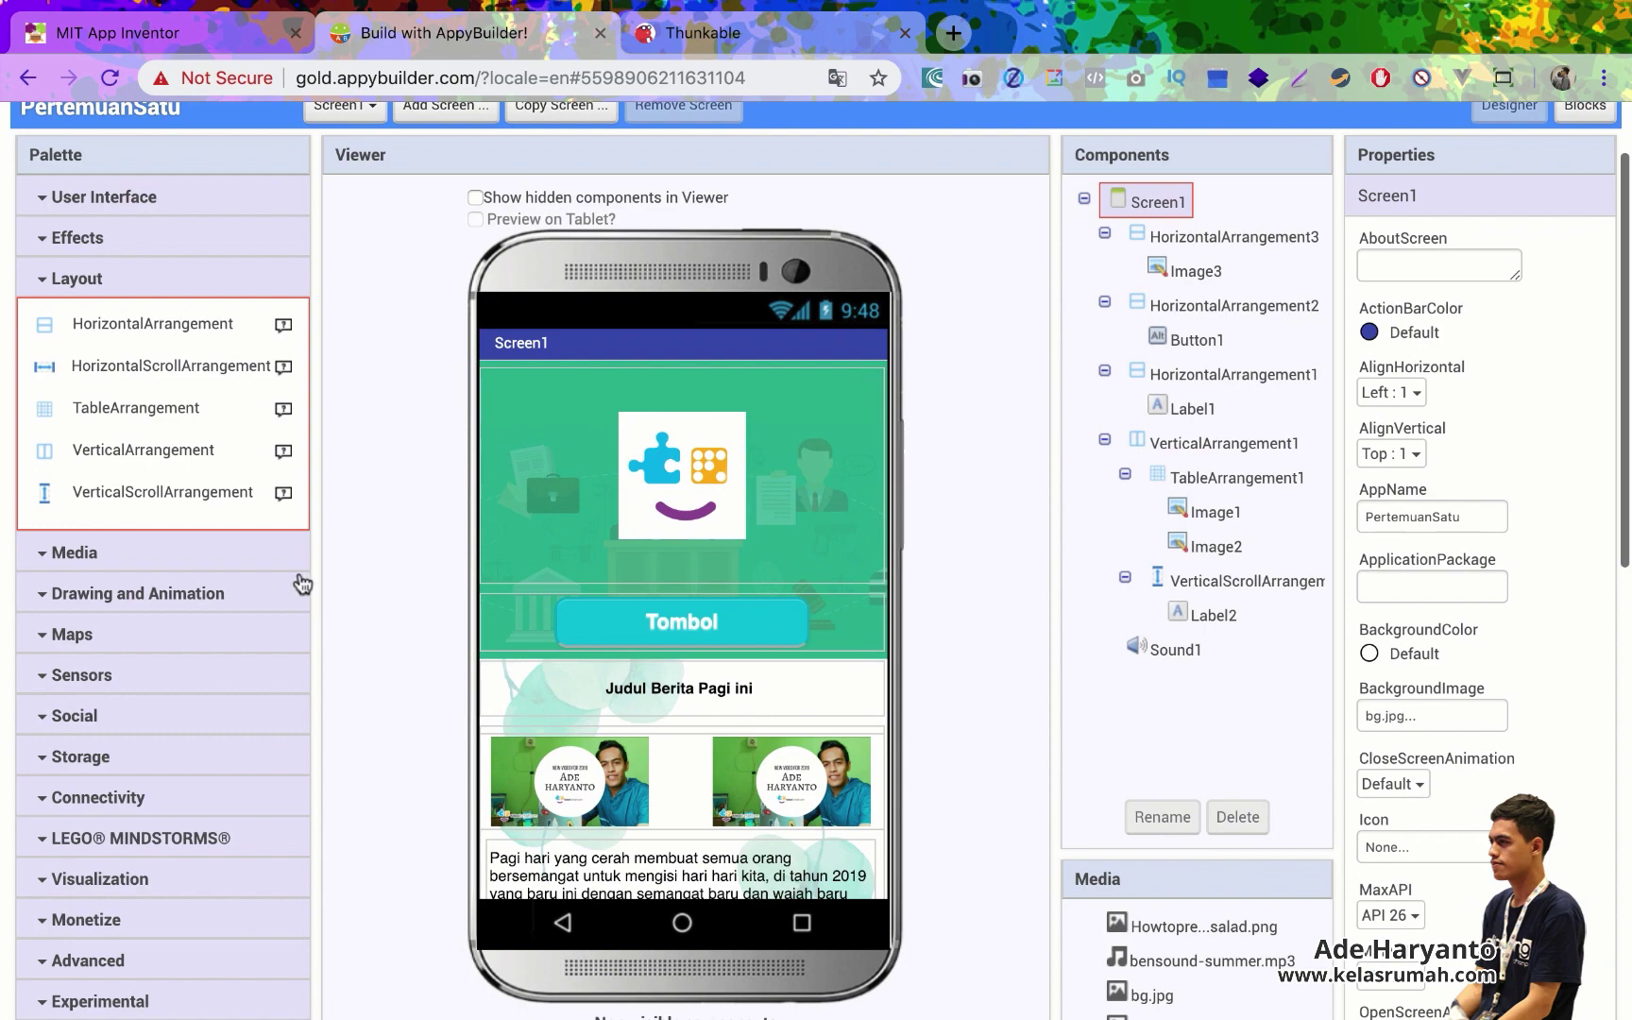
{"action": "left_click", "coordinate": [139, 241]}
{"action": "left_click", "coordinate": [157, 469]}
{"action": "scroll", "coordinate": [160, 567], "scroll_direction": "down", "scroll_amount": 3}
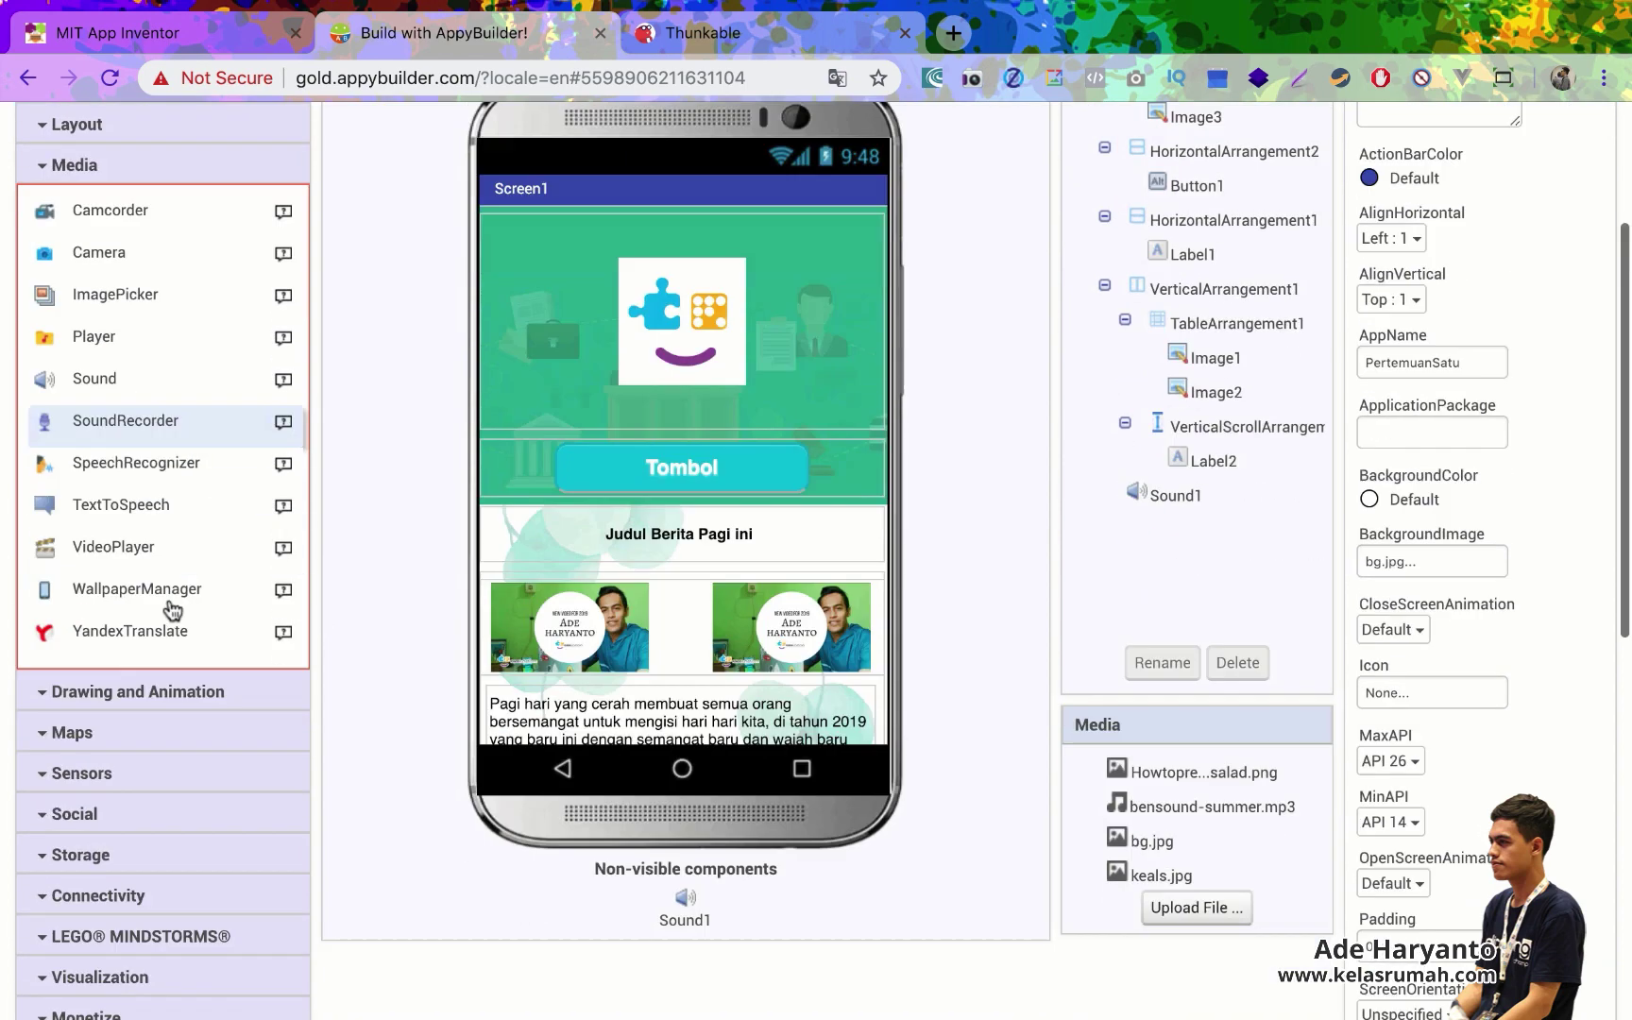
{"action": "scroll", "coordinate": [163, 673], "scroll_direction": "down", "scroll_amount": 1}
{"action": "scroll", "coordinate": [156, 718], "scroll_direction": "down", "scroll_amount": 2}
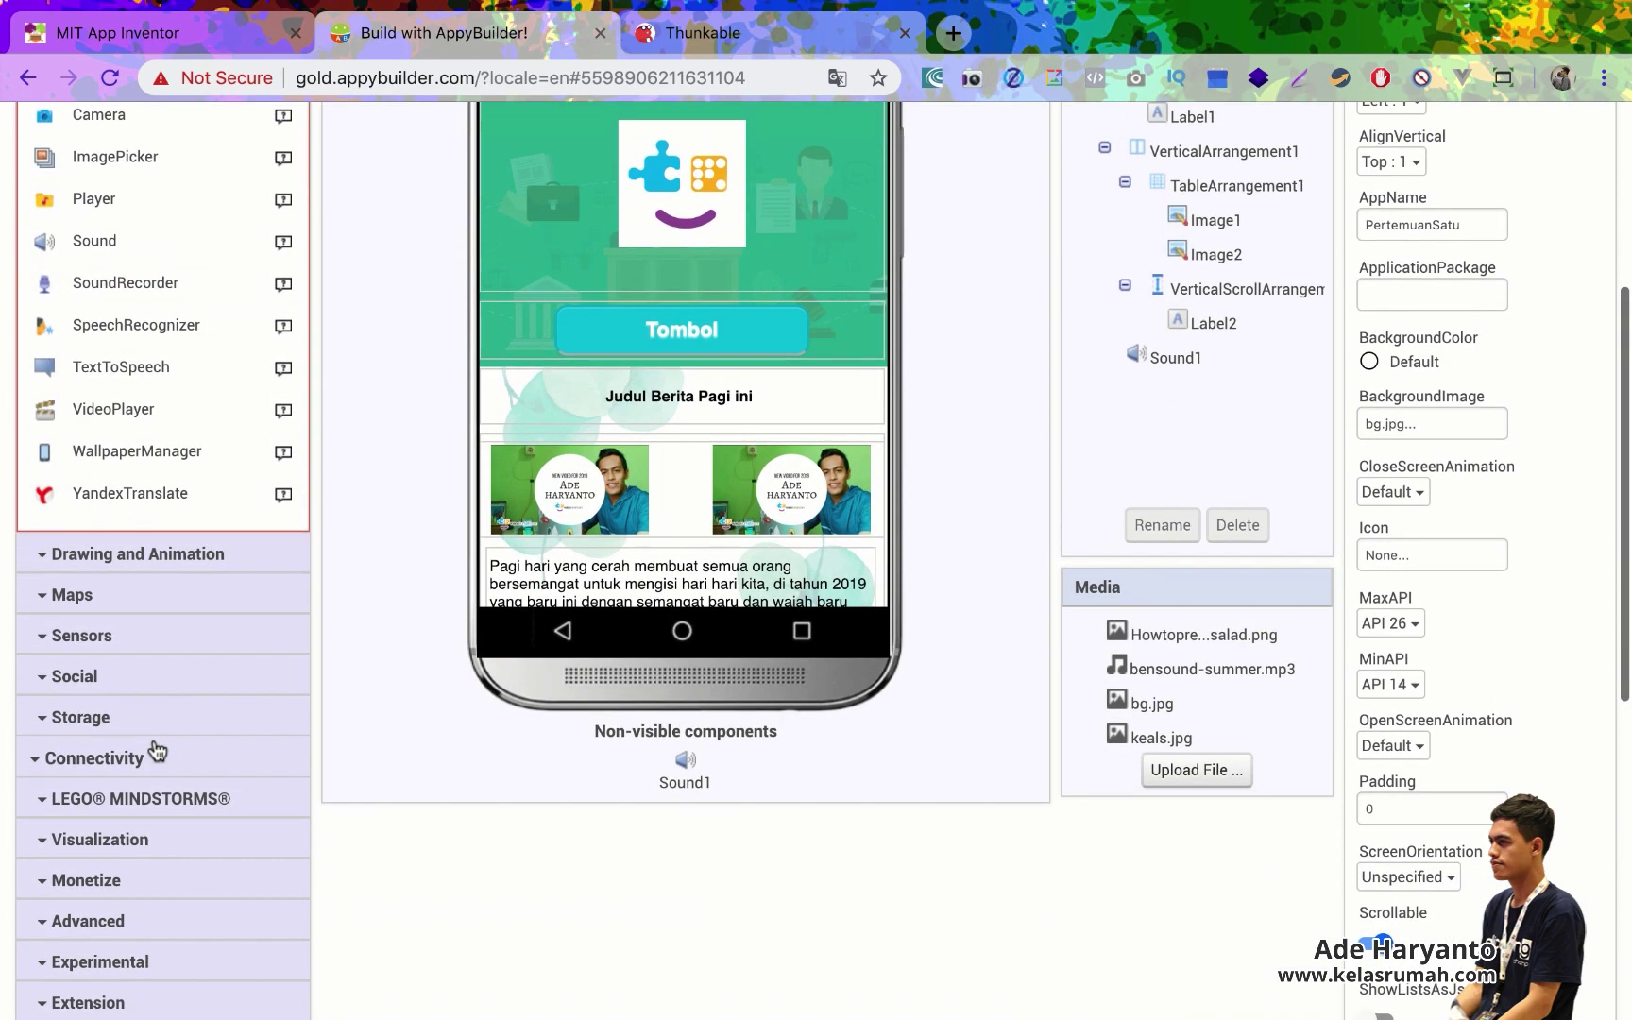
{"action": "left_click", "coordinate": [156, 748]}
{"action": "scroll", "coordinate": [155, 751], "scroll_direction": "down", "scroll_amount": 2}
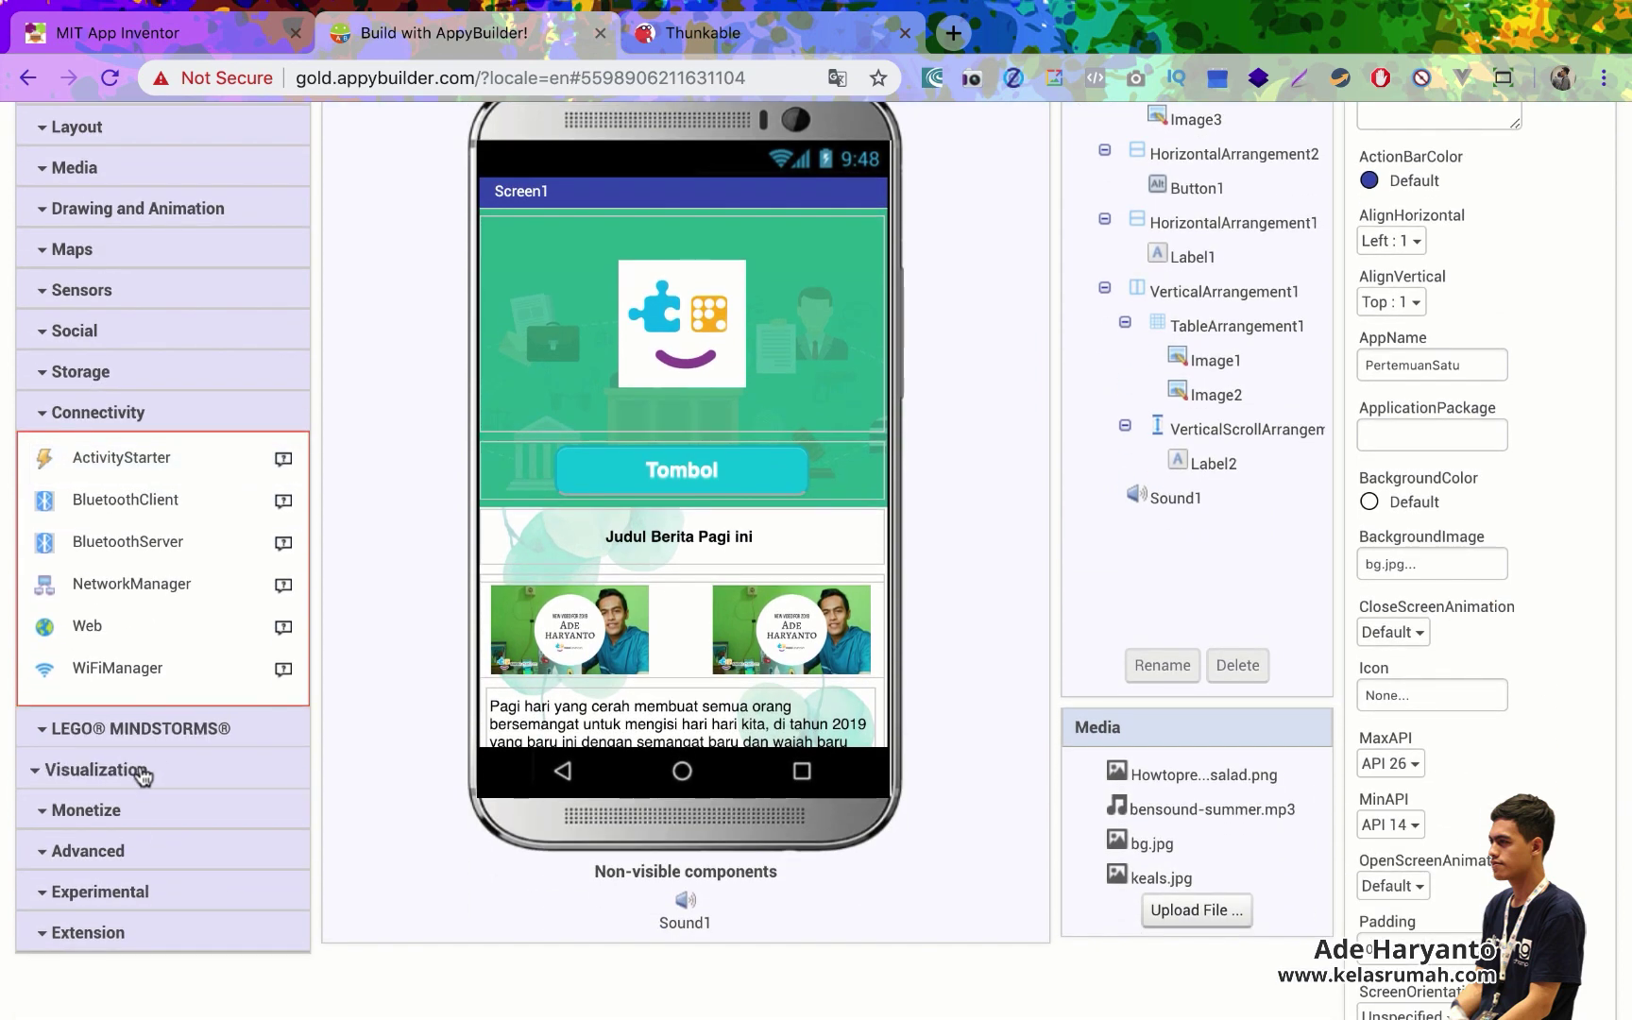
{"action": "left_click", "coordinate": [139, 770]}
{"action": "left_click", "coordinate": [123, 641]}
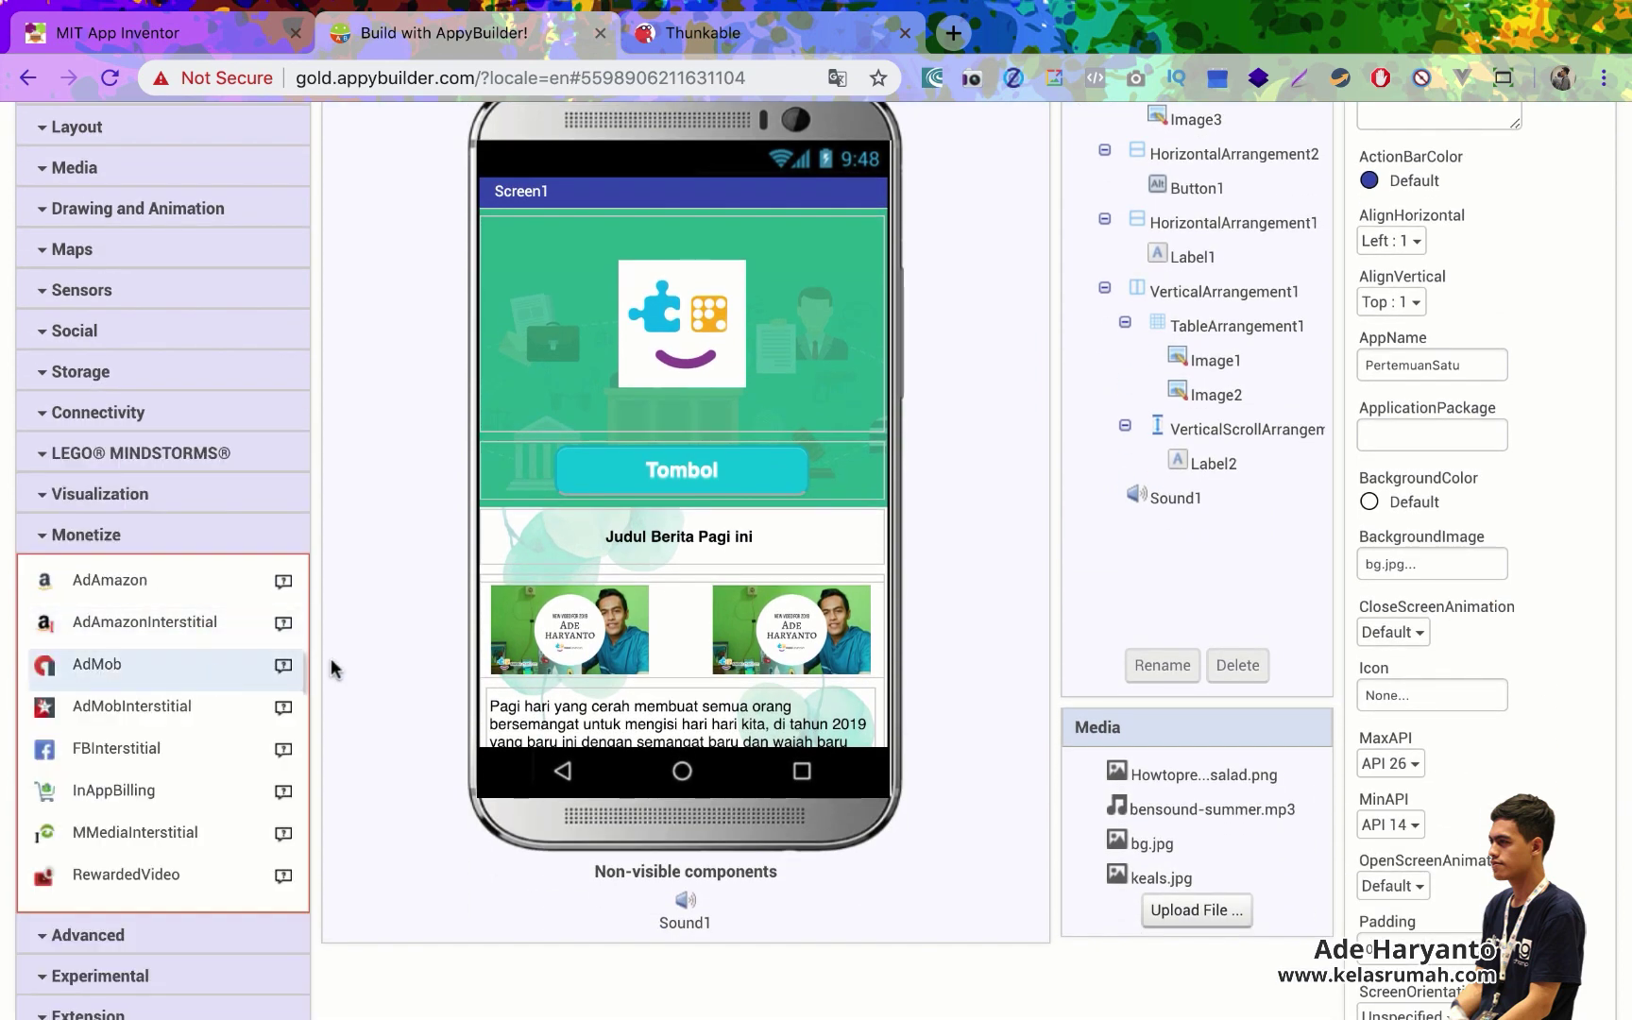
{"action": "scroll", "coordinate": [366, 727], "scroll_direction": "down", "scroll_amount": 1}
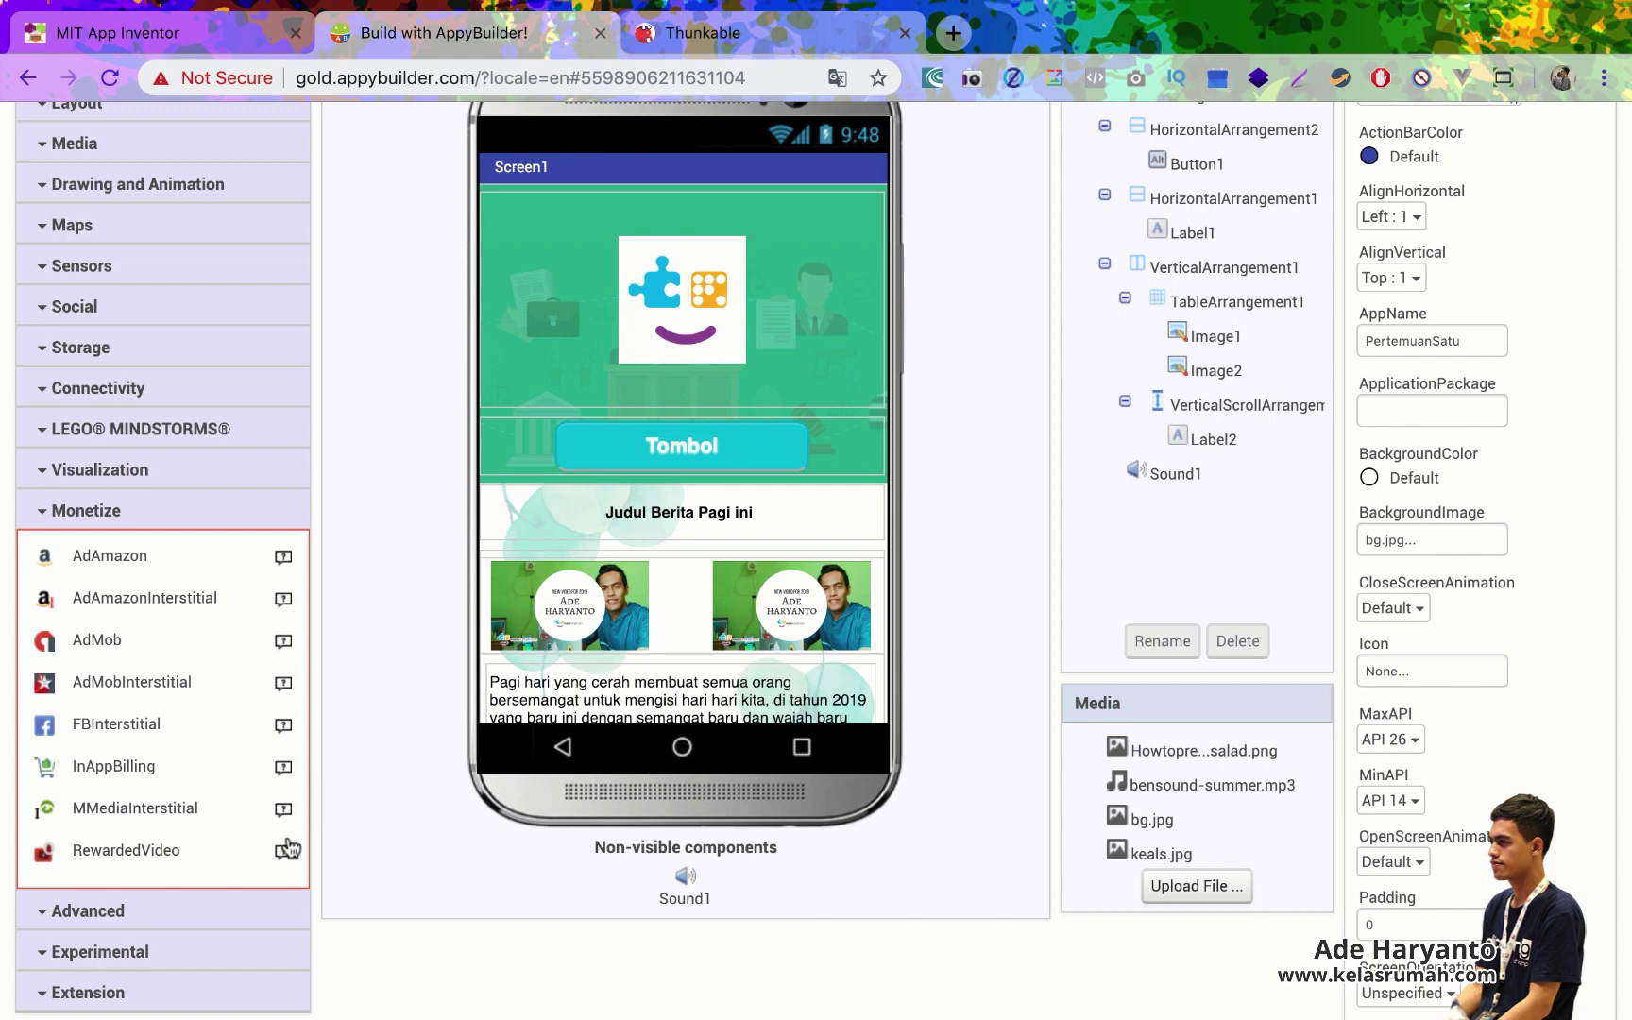
{"action": "left_click", "coordinate": [234, 912]}
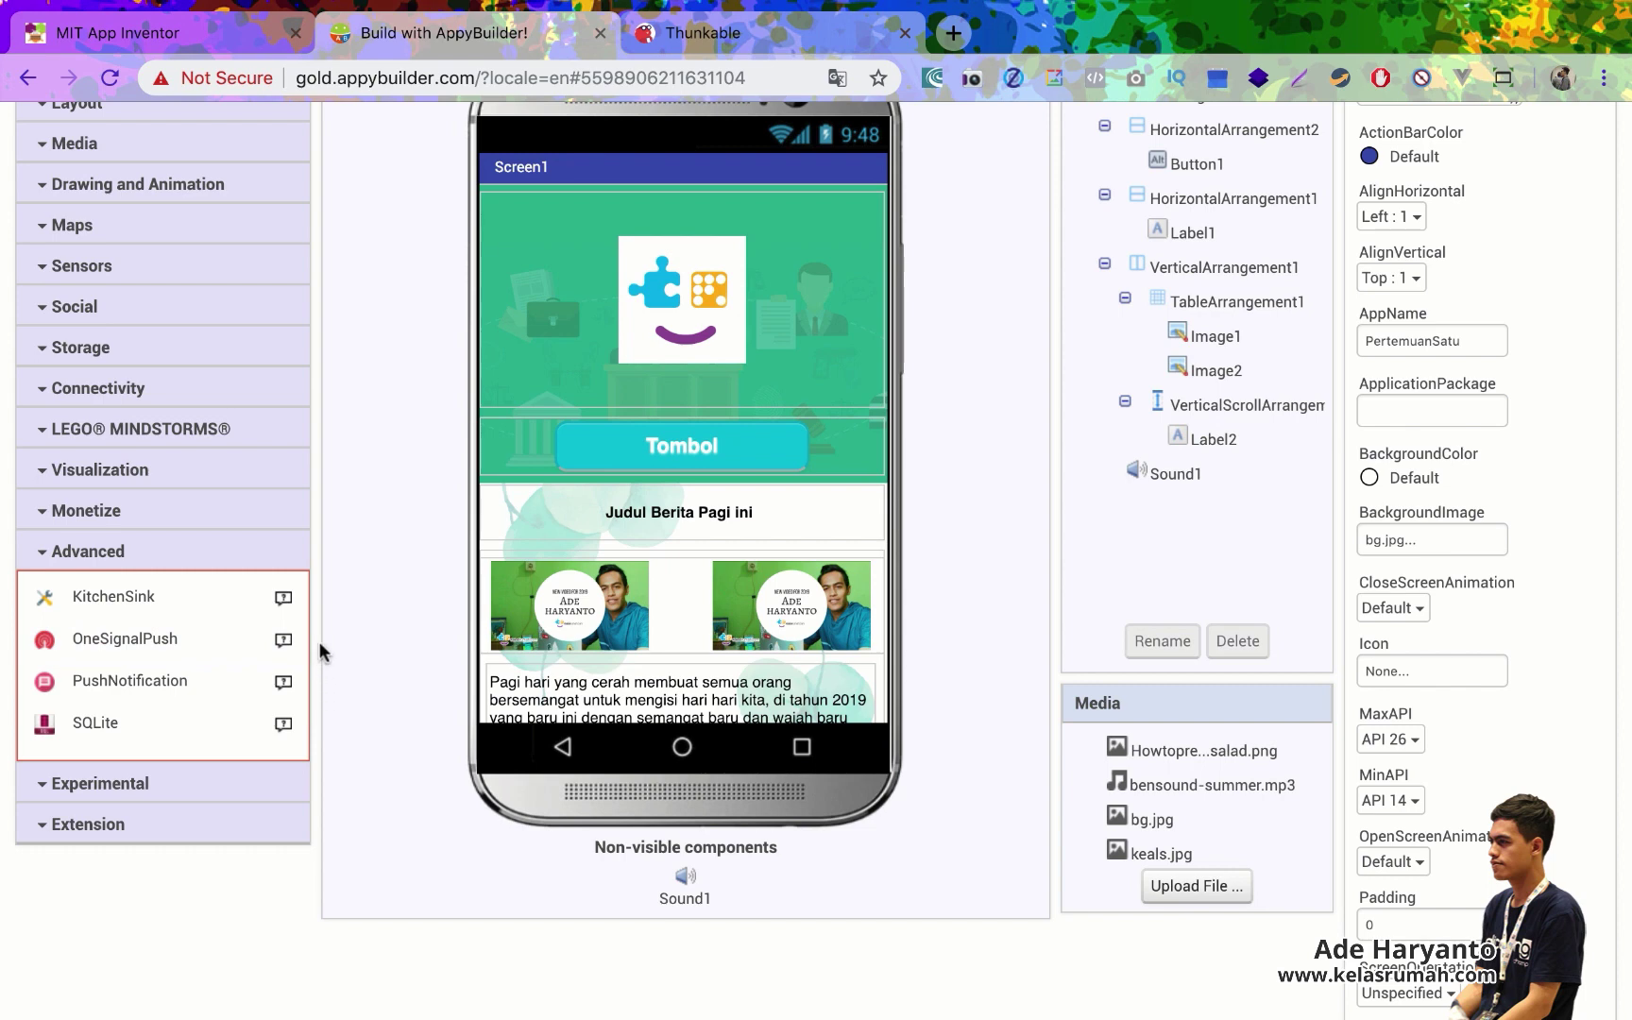
{"action": "scroll", "coordinate": [323, 642], "scroll_direction": "up", "scroll_amount": 2}
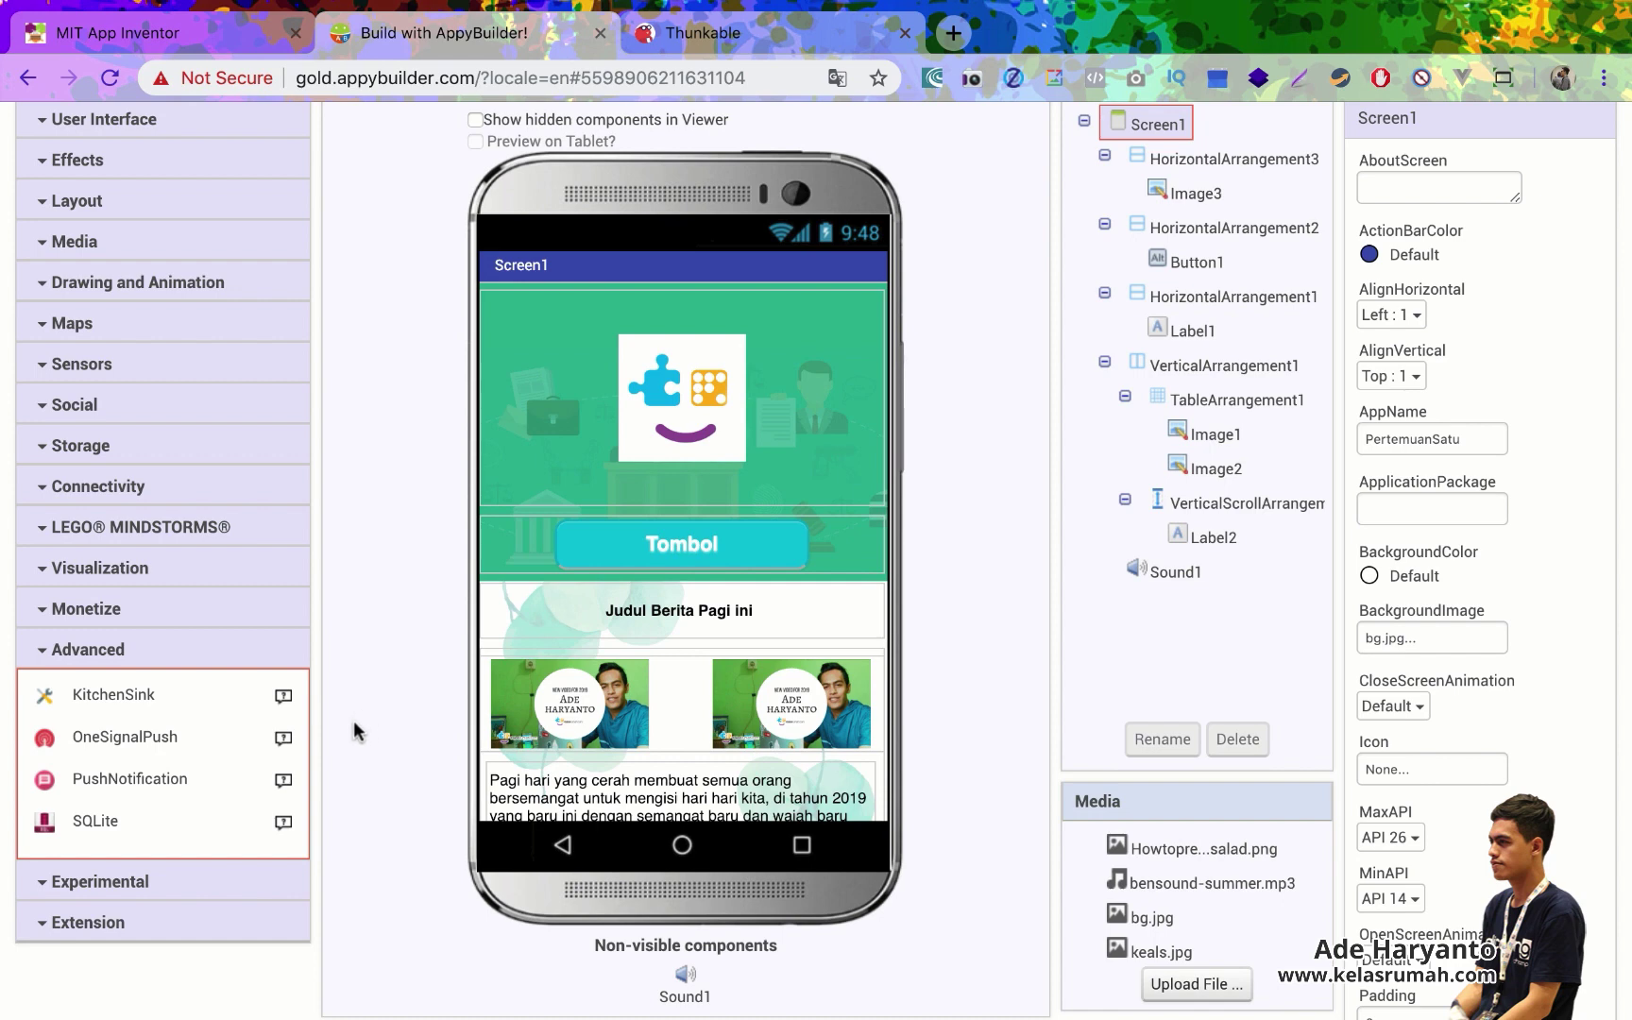
{"action": "left_click", "coordinate": [280, 881]}
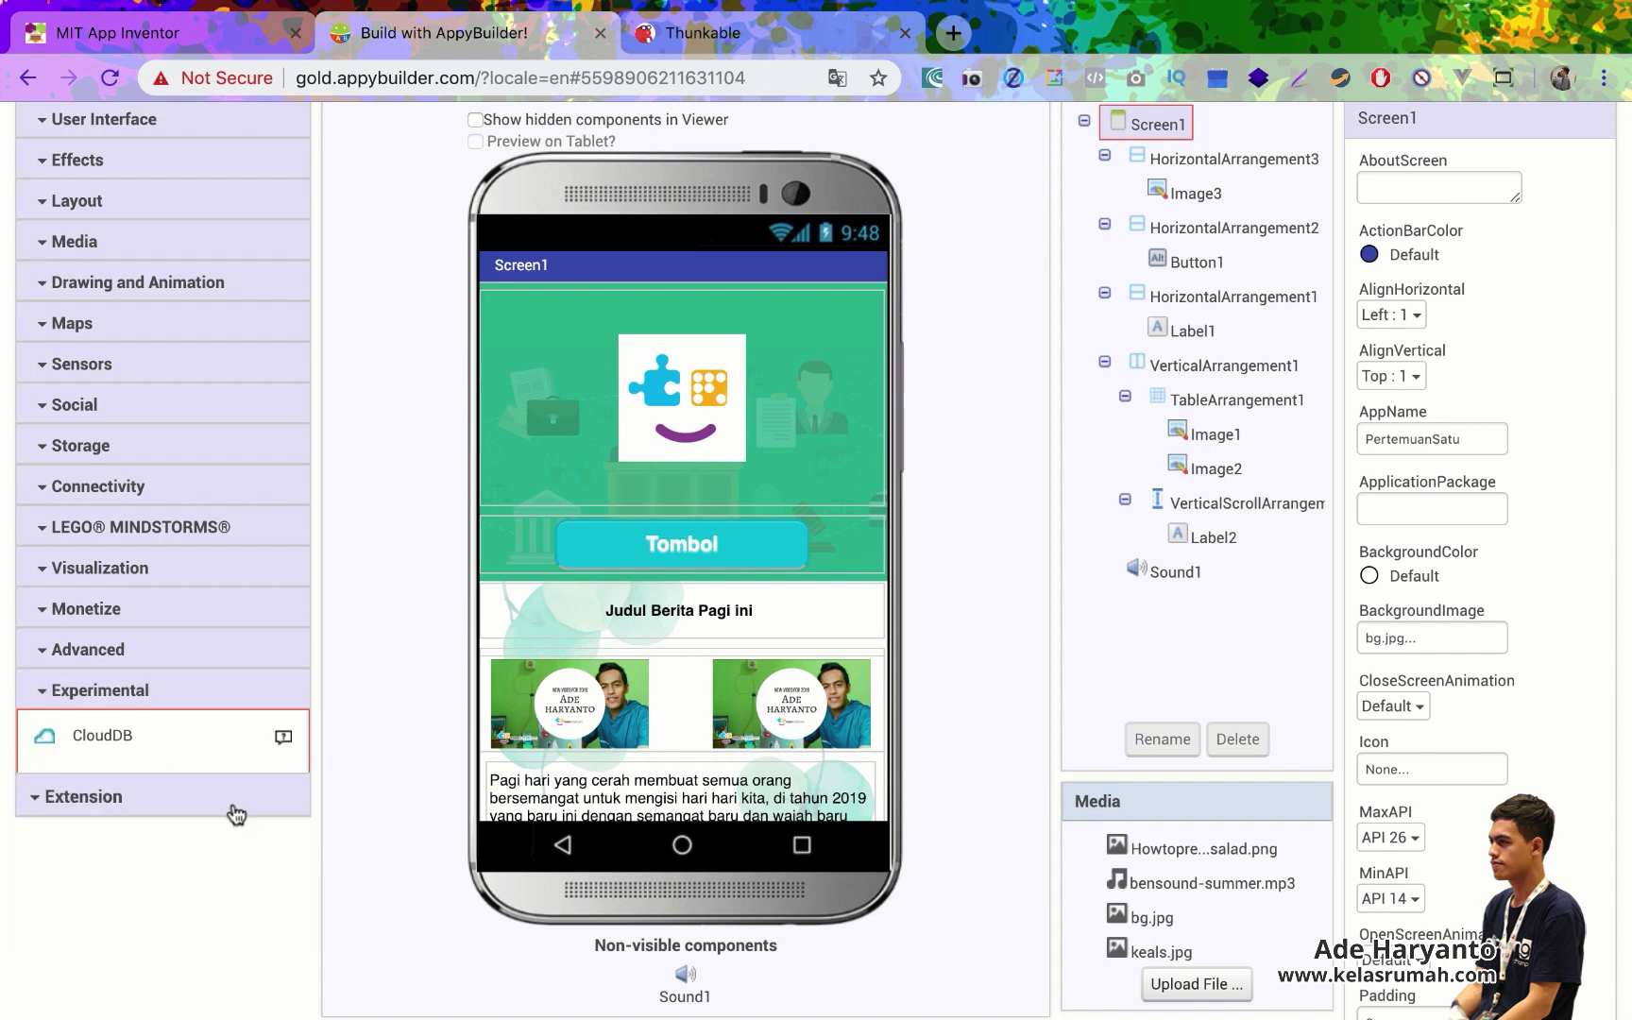
{"action": "left_click", "coordinate": [236, 814]}
{"action": "scroll", "coordinate": [213, 653], "scroll_direction": "up", "scroll_amount": 3}
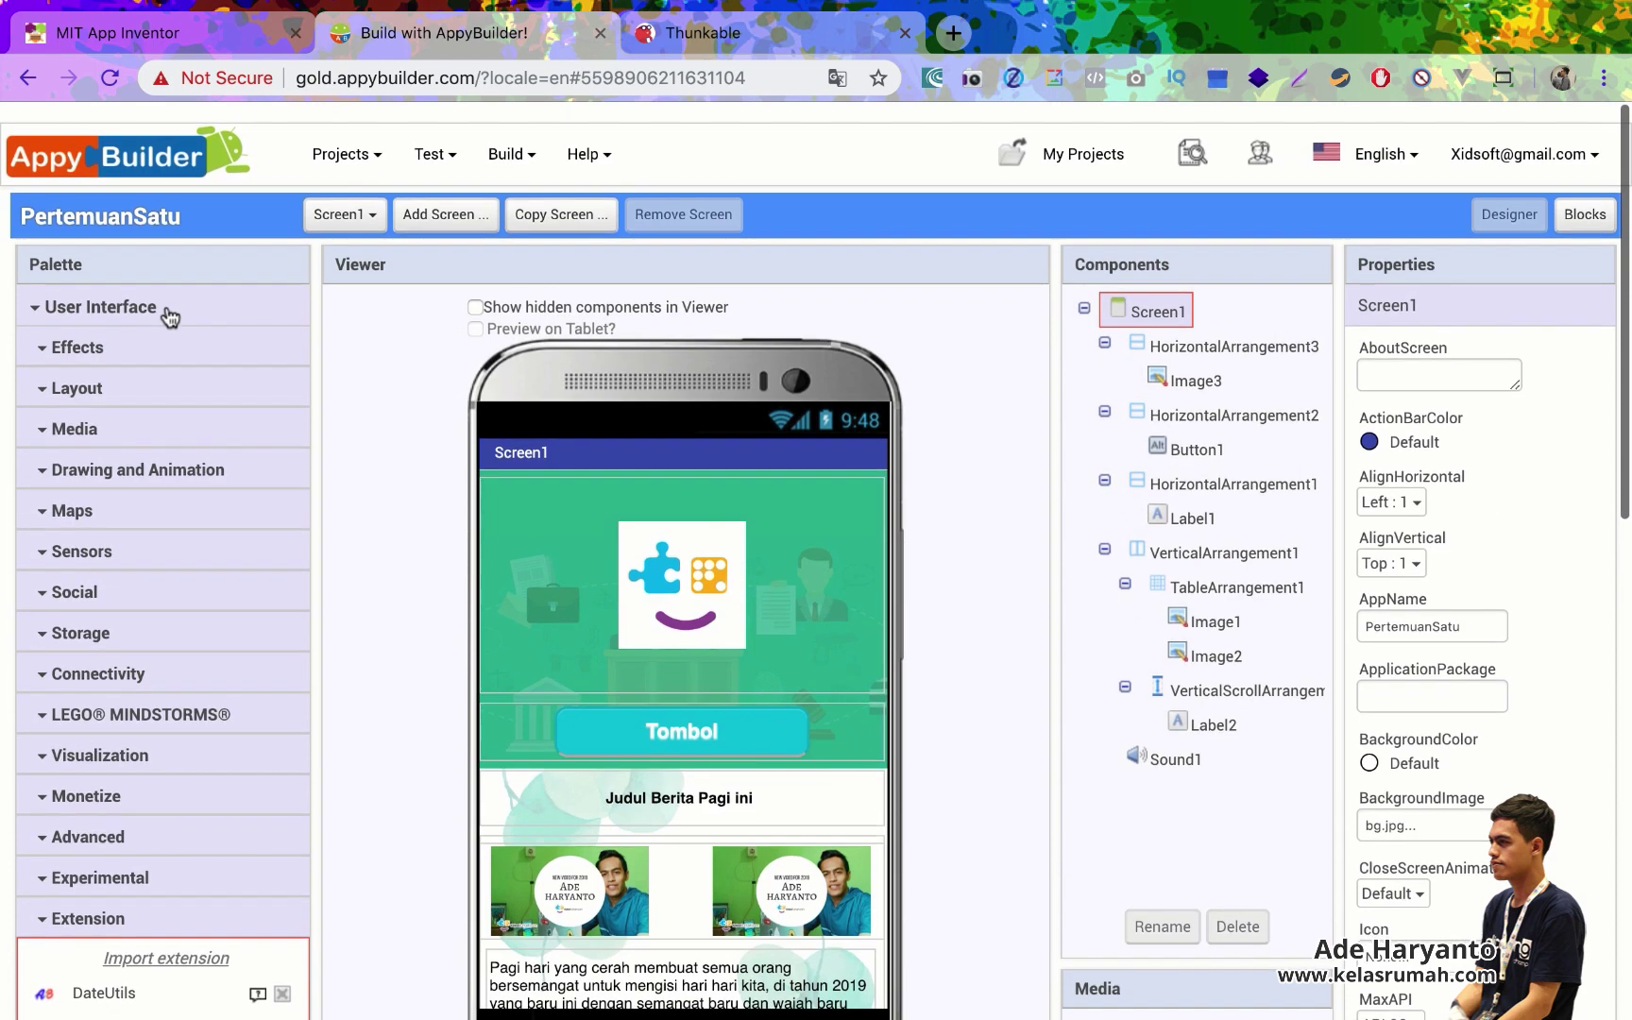
{"action": "left_click", "coordinate": [170, 317]}
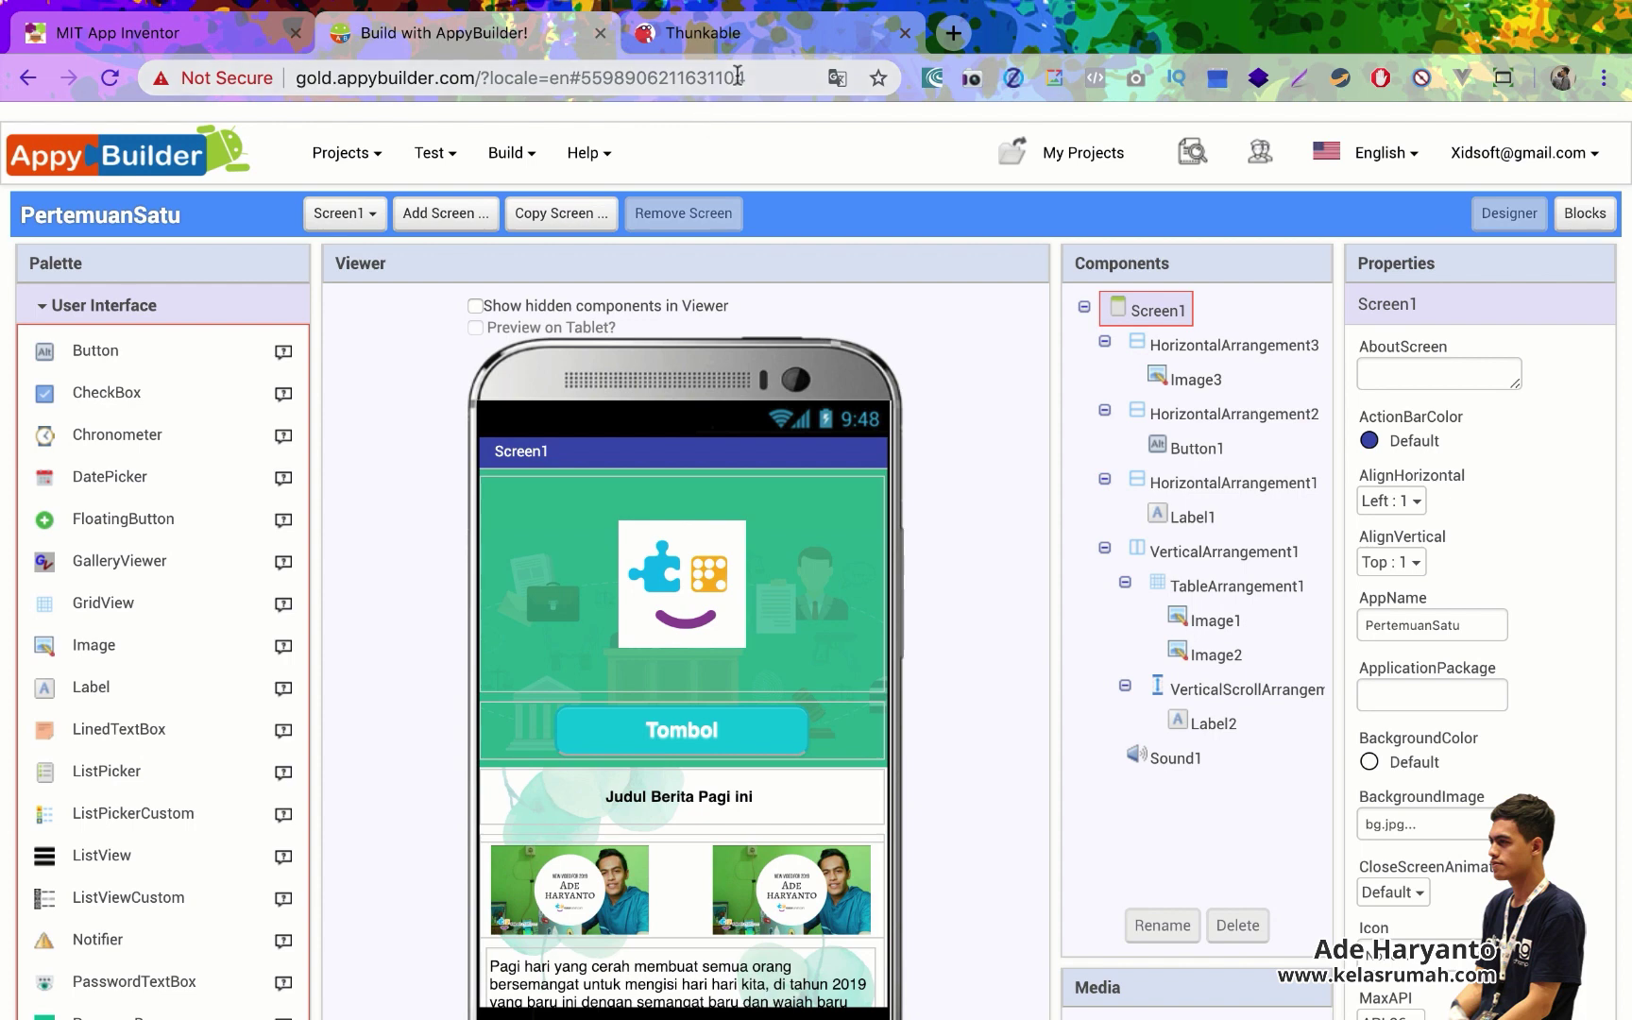
Step: Upload PertemuanSatu.aia into Thunkable's Apps list and dismiss the newer-version compatibility warning
{"action": "left_click", "coordinate": [761, 40]}
{"action": "left_click", "coordinate": [361, 156]}
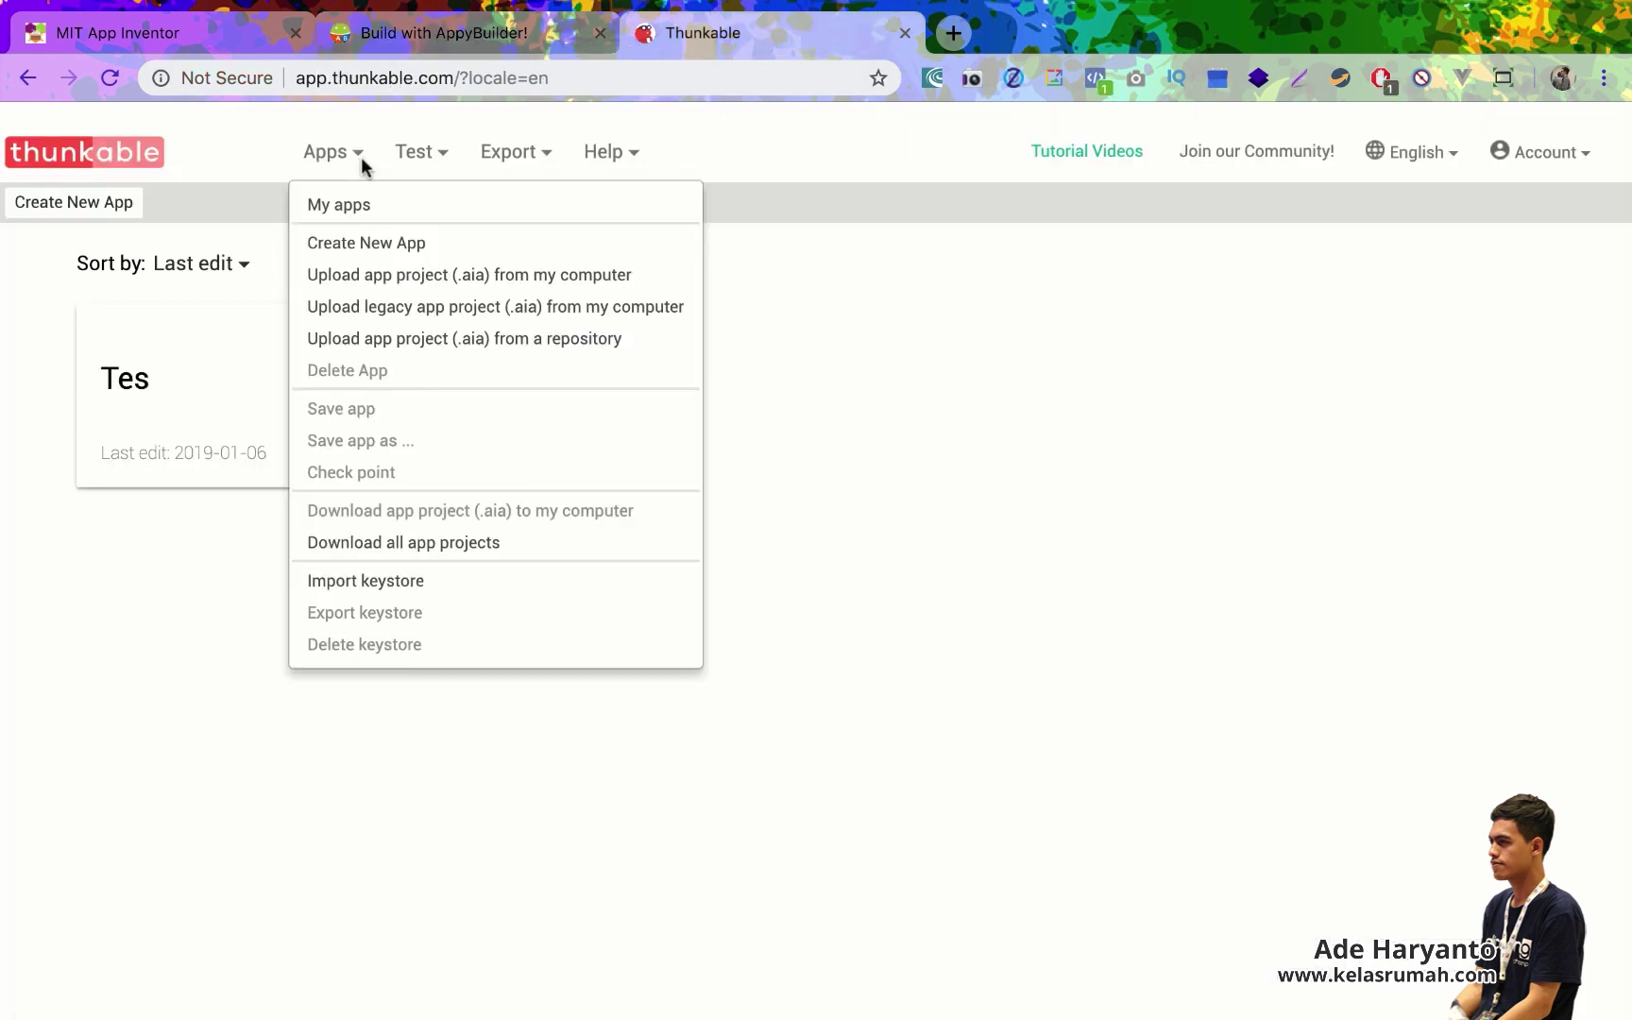
{"action": "left_click", "coordinate": [393, 280]}
{"action": "left_click", "coordinate": [722, 539]}
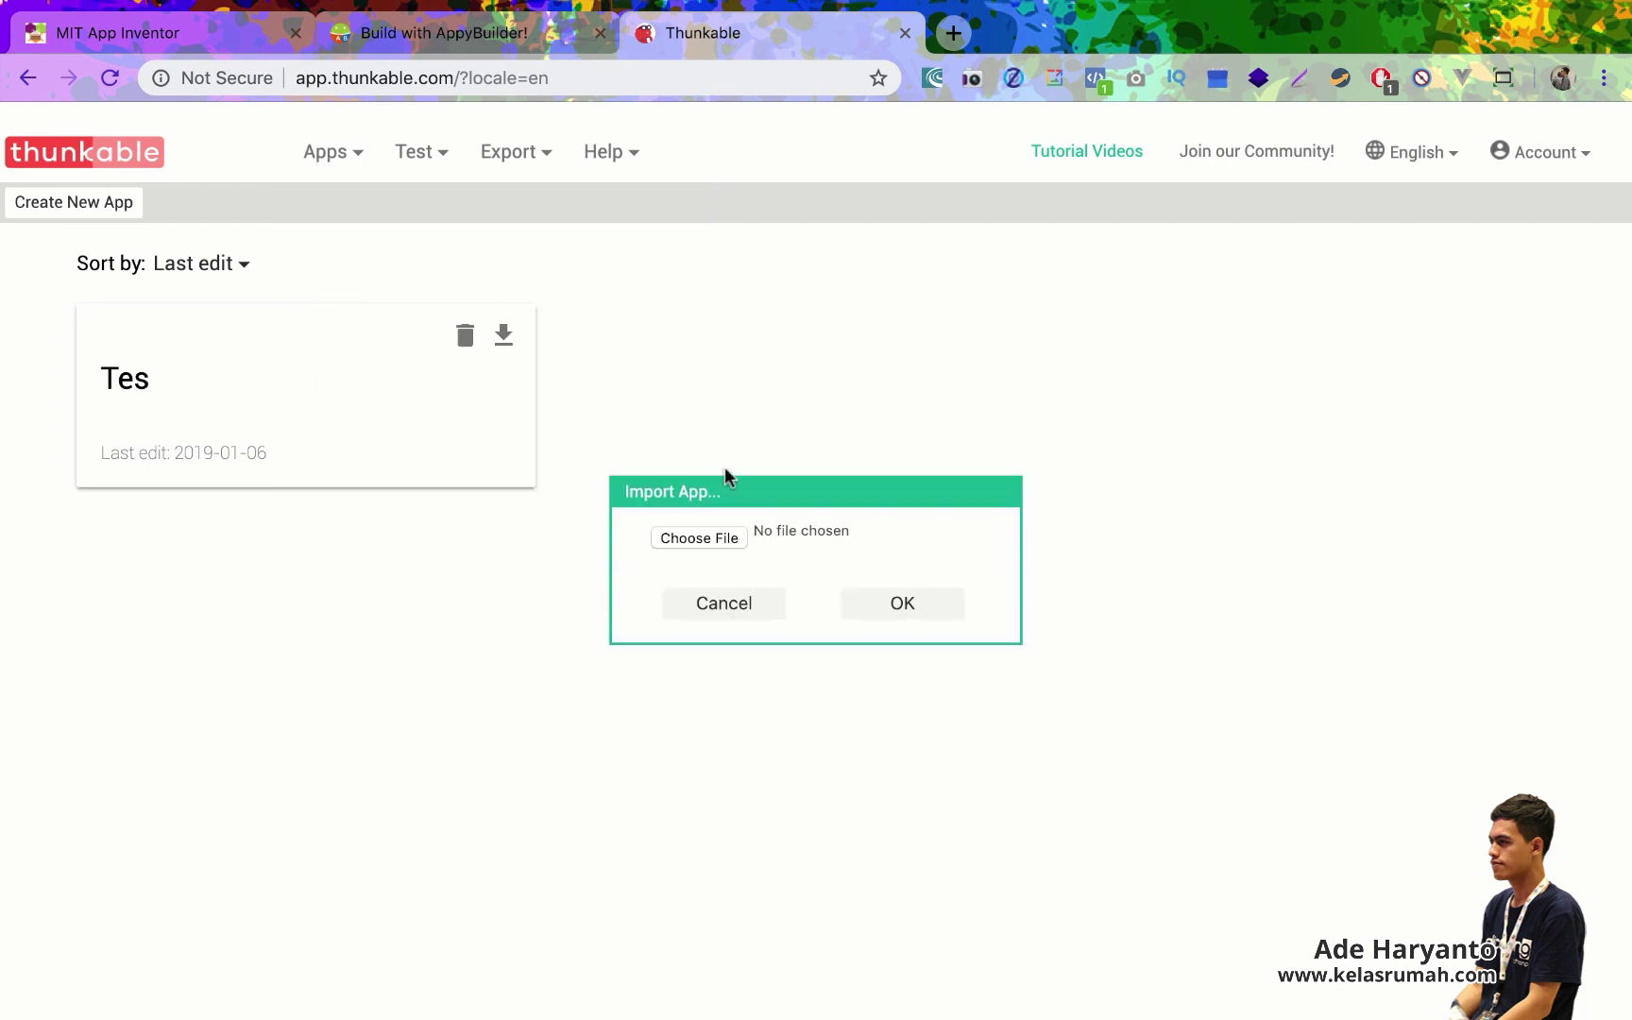
{"action": "left_click", "coordinate": [499, 132]}
{"action": "left_click", "coordinate": [1362, 545]}
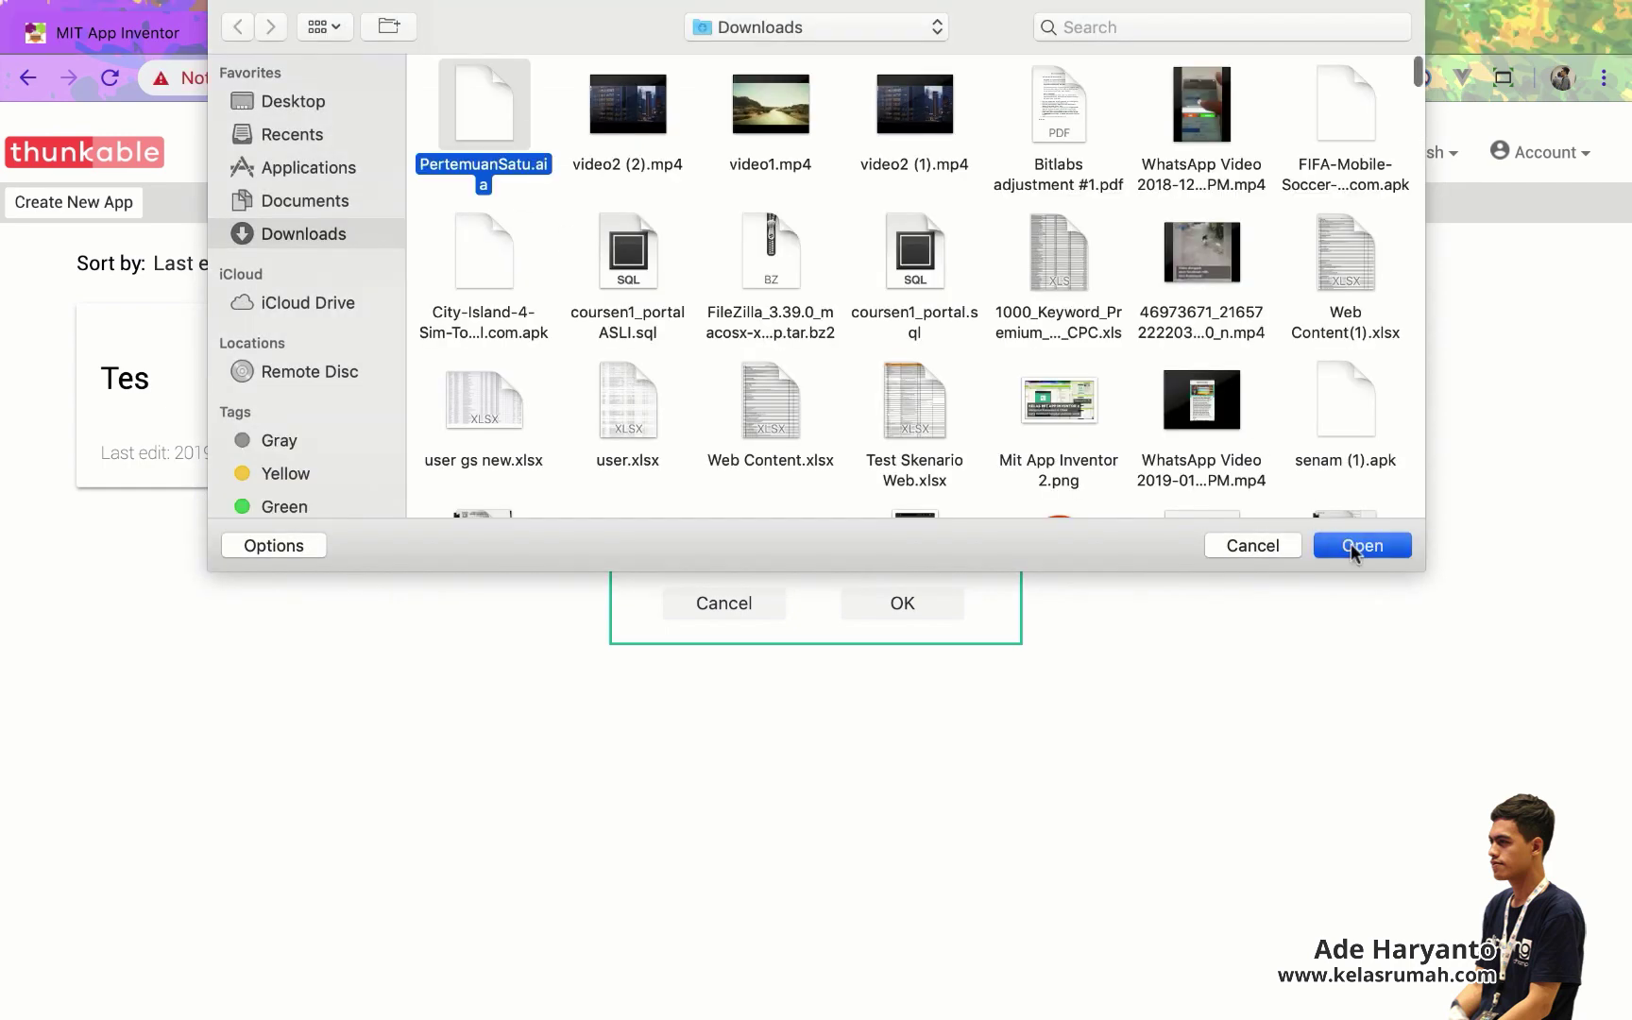
{"action": "left_click", "coordinate": [926, 605]}
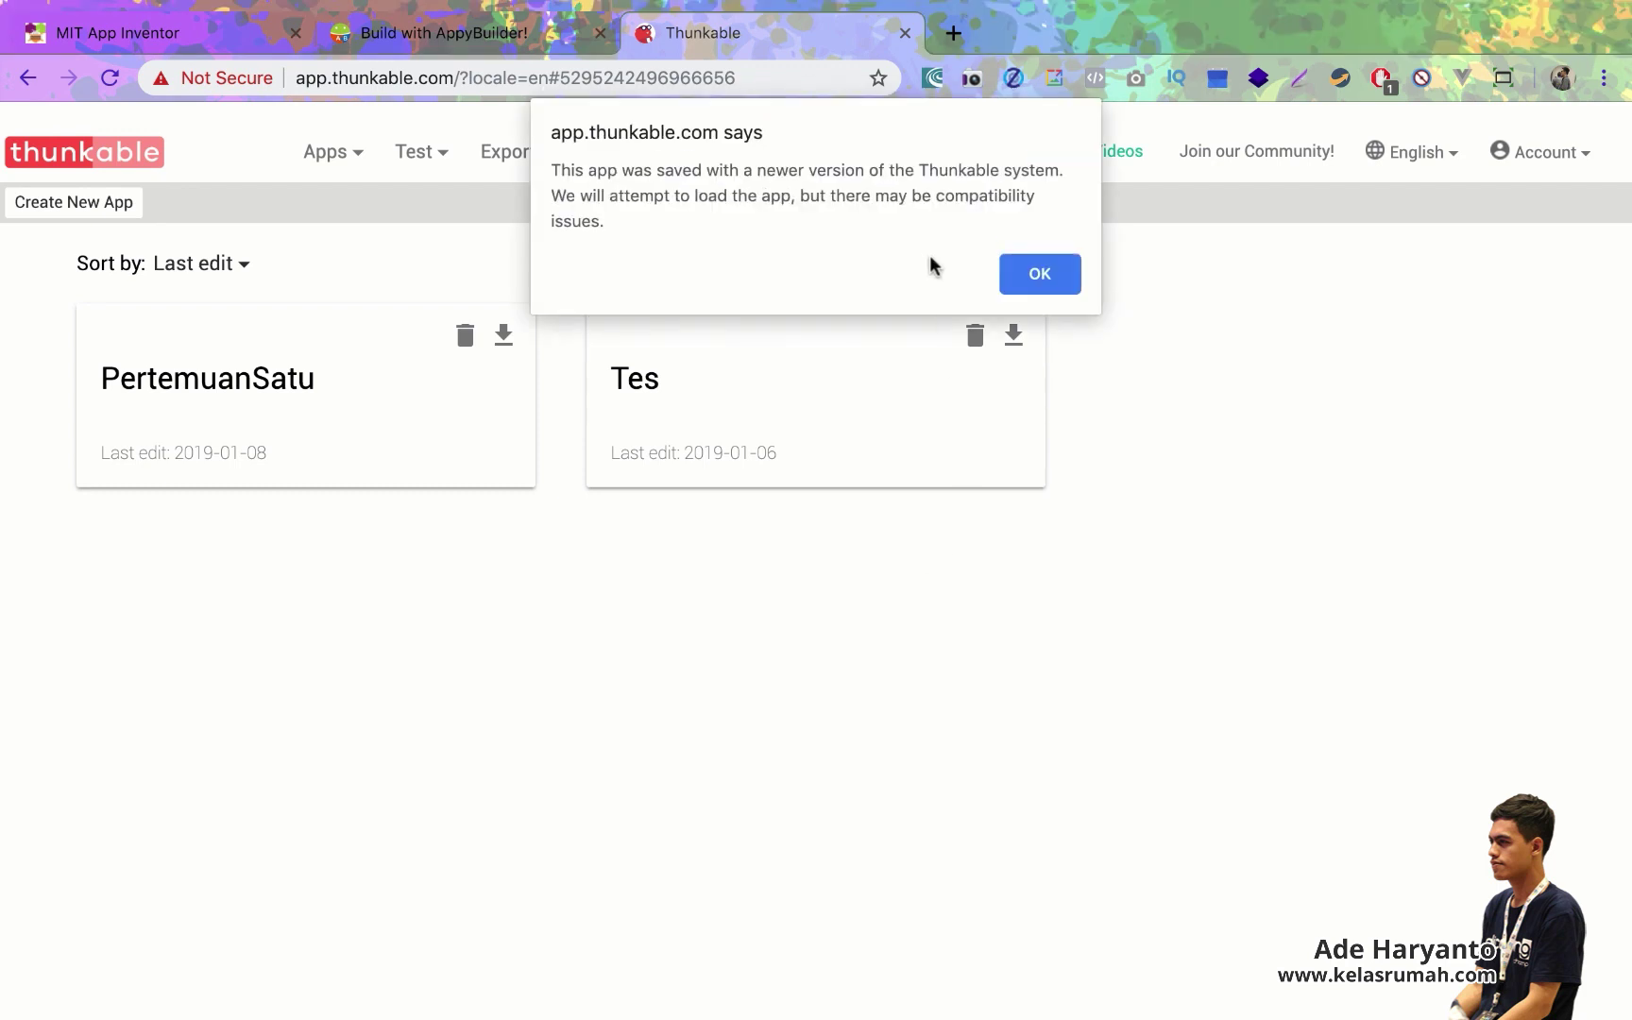
{"action": "left_click", "coordinate": [1039, 273]}
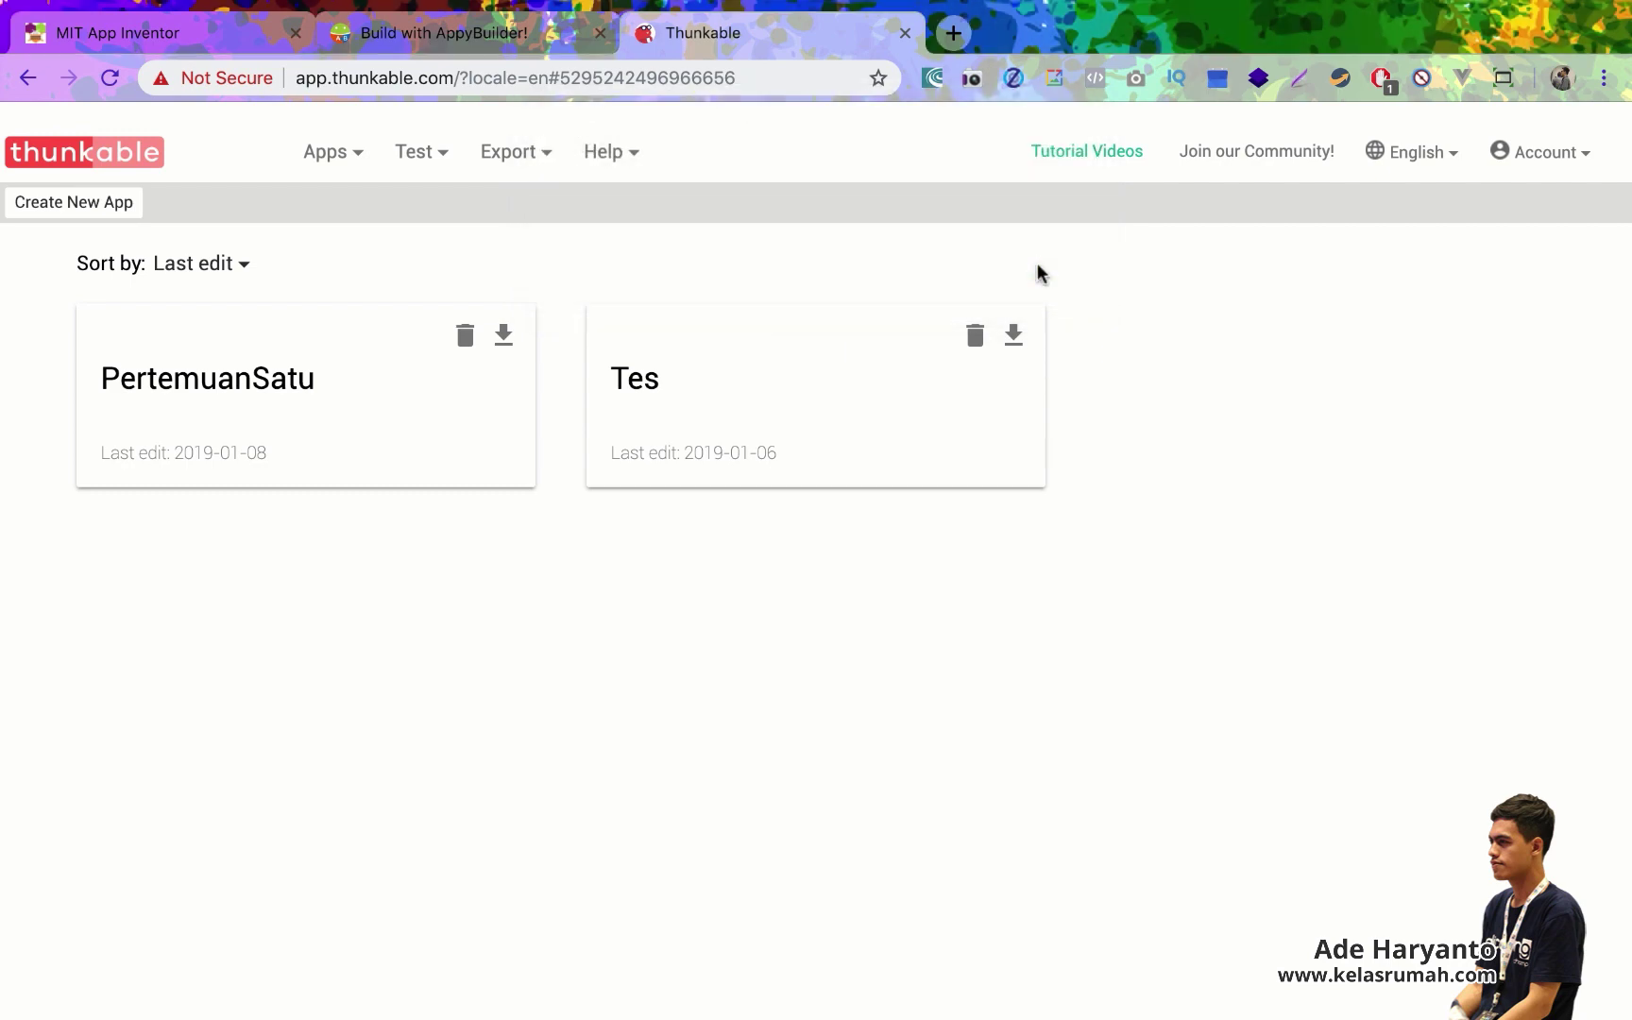
Step: Open PertemuanSatu in Thunkable's designer, check Screen2, and return to Screen1
{"action": "left_click", "coordinate": [1011, 268]}
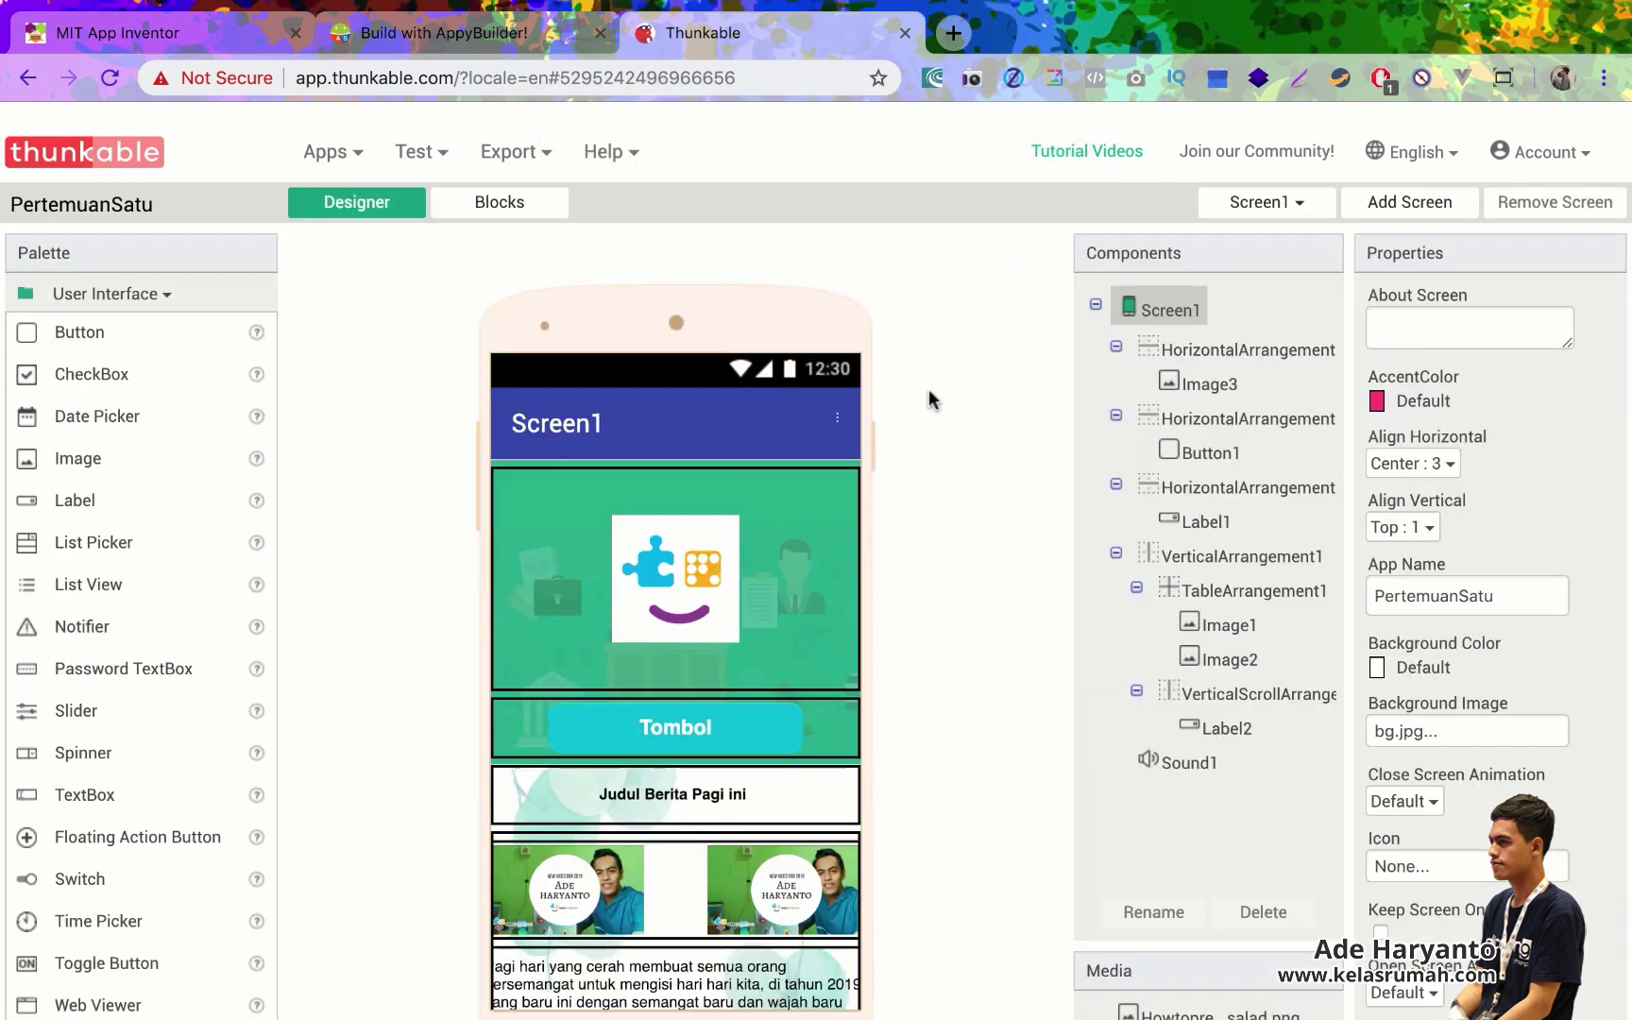
{"action": "scroll", "coordinate": [949, 482], "scroll_direction": "down", "scroll_amount": 2}
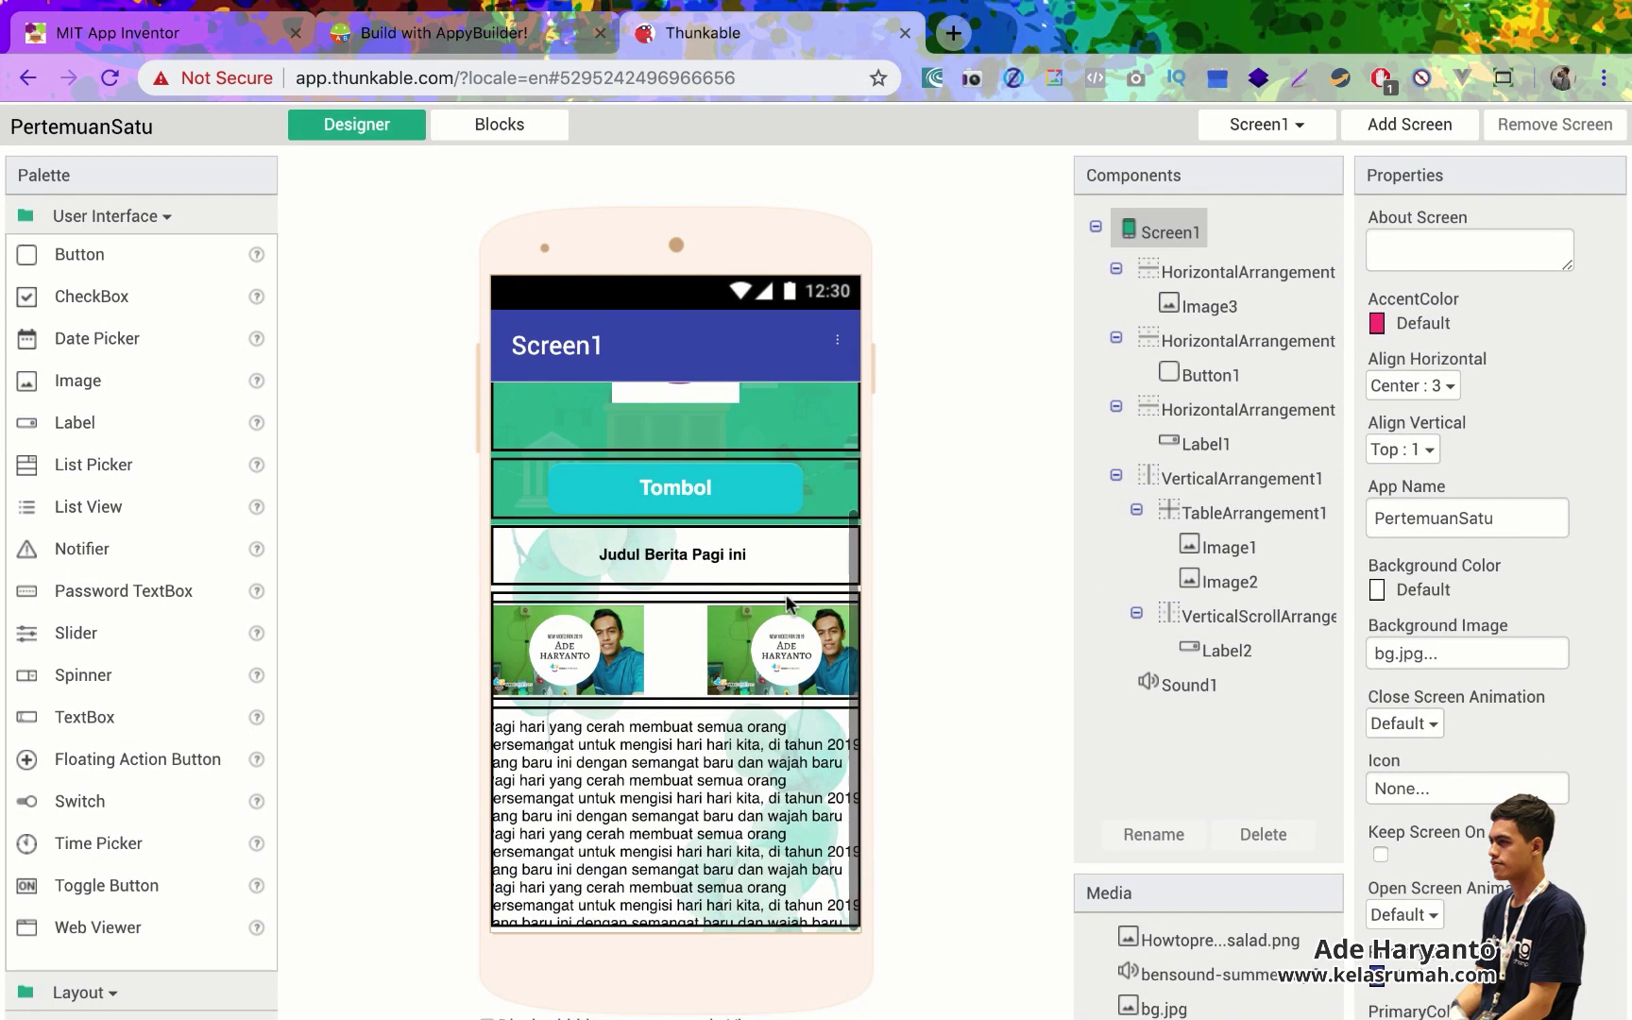
{"action": "scroll", "coordinate": [878, 506], "scroll_direction": "up", "scroll_amount": 2}
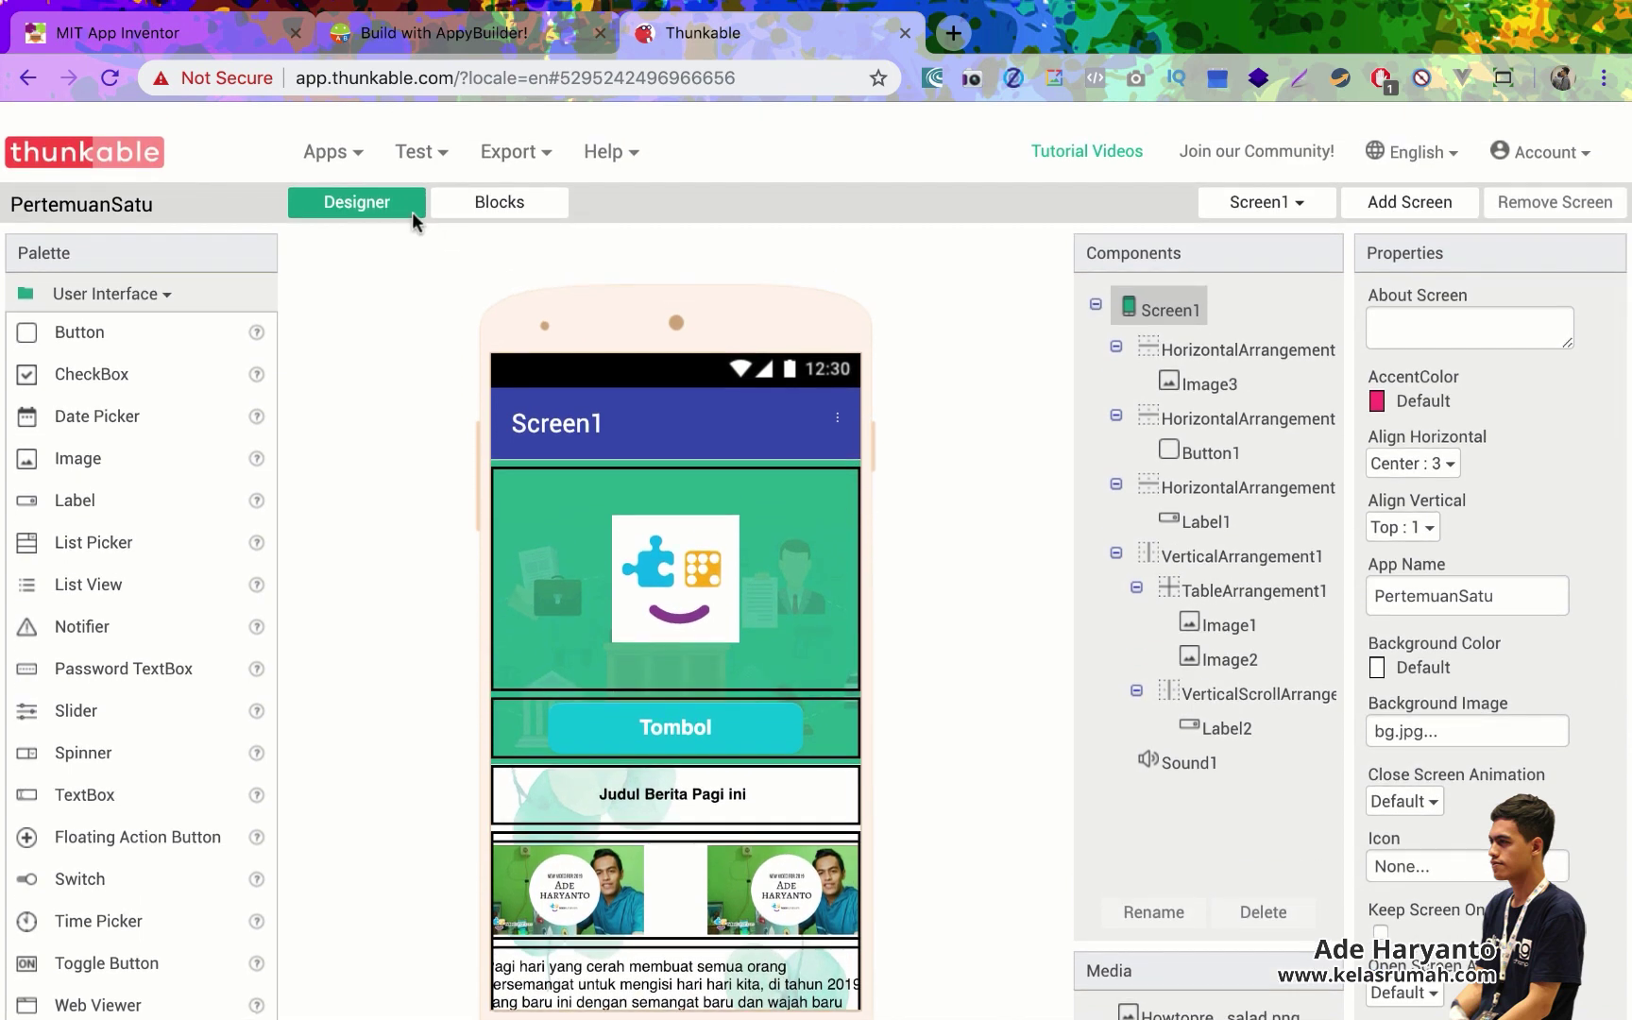
{"action": "left_click", "coordinate": [1266, 202]}
{"action": "left_click", "coordinate": [1279, 276]}
{"action": "scroll", "coordinate": [898, 325], "scroll_direction": "down", "scroll_amount": 1}
{"action": "scroll", "coordinate": [897, 325], "scroll_direction": "up", "scroll_amount": 1}
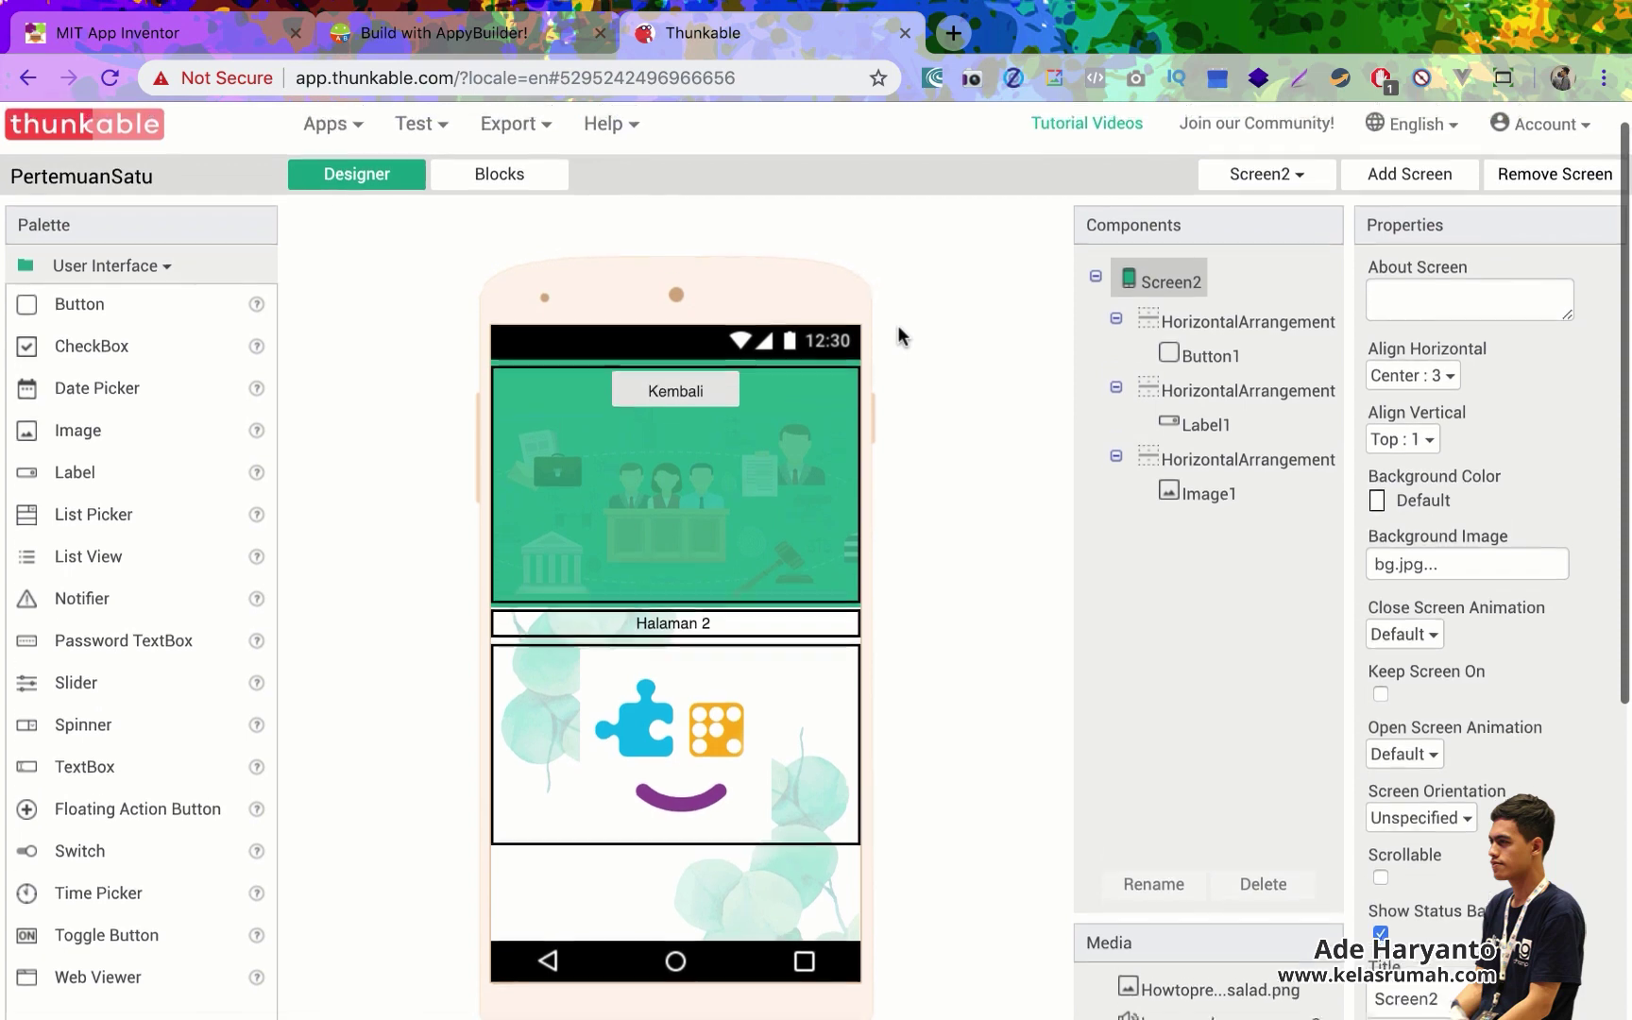
{"action": "left_click", "coordinate": [1228, 195]}
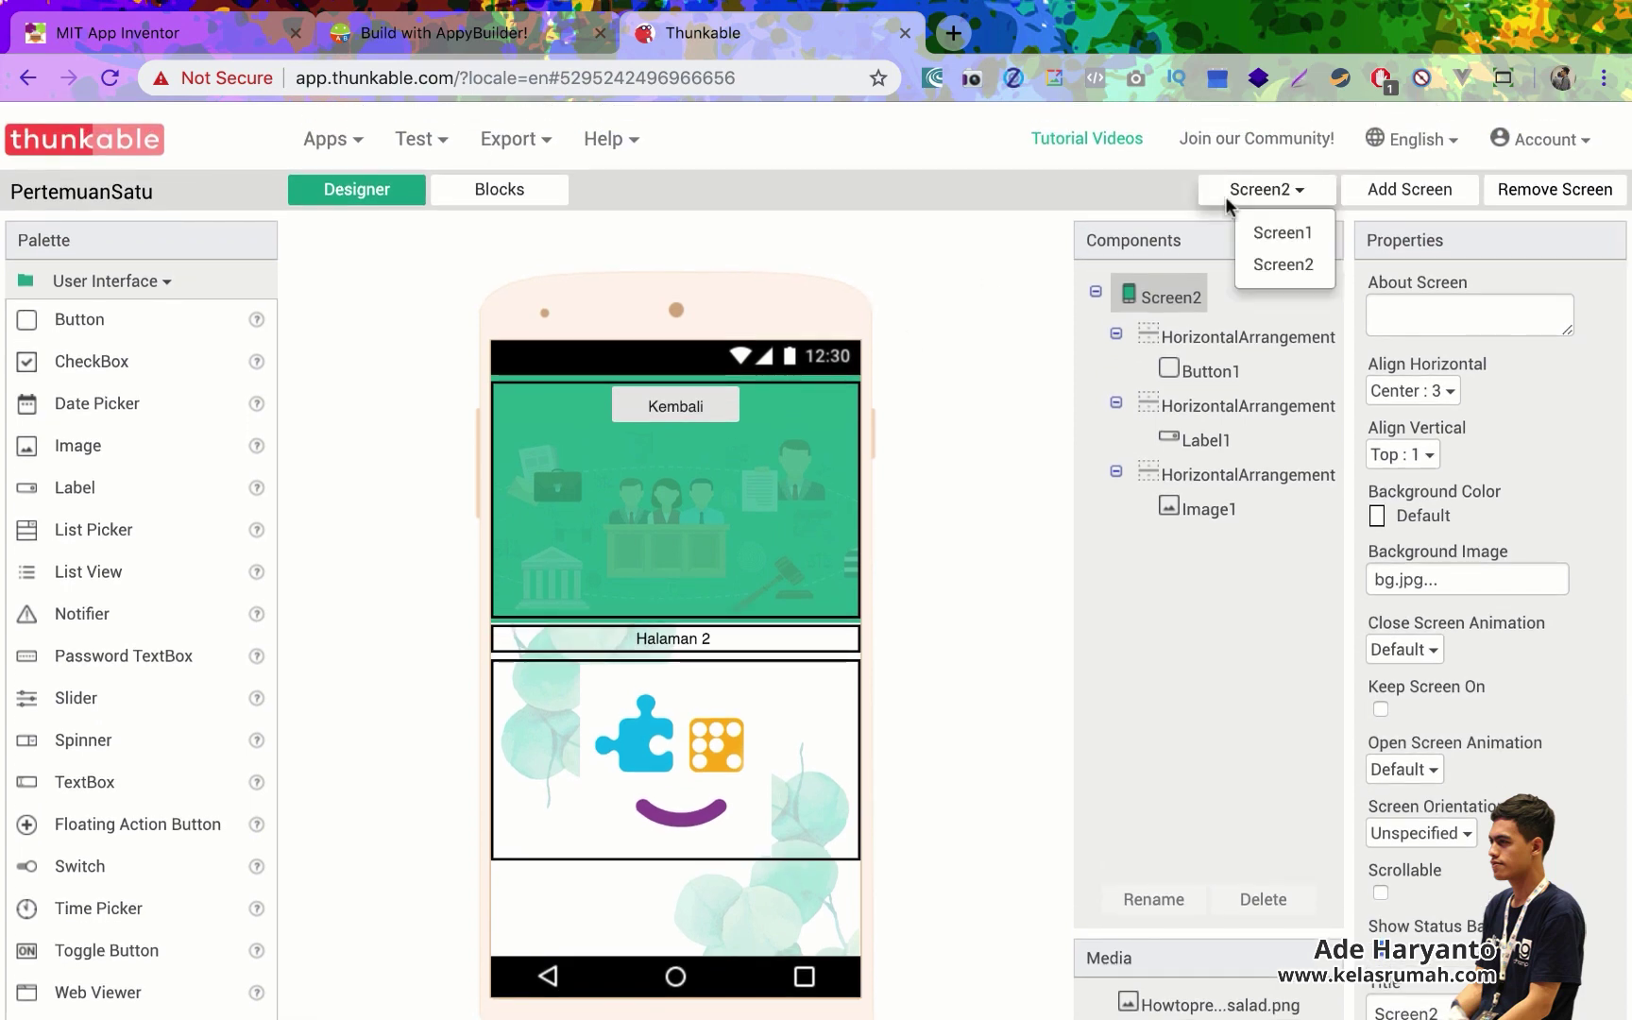
{"action": "left_click", "coordinate": [1280, 234]}
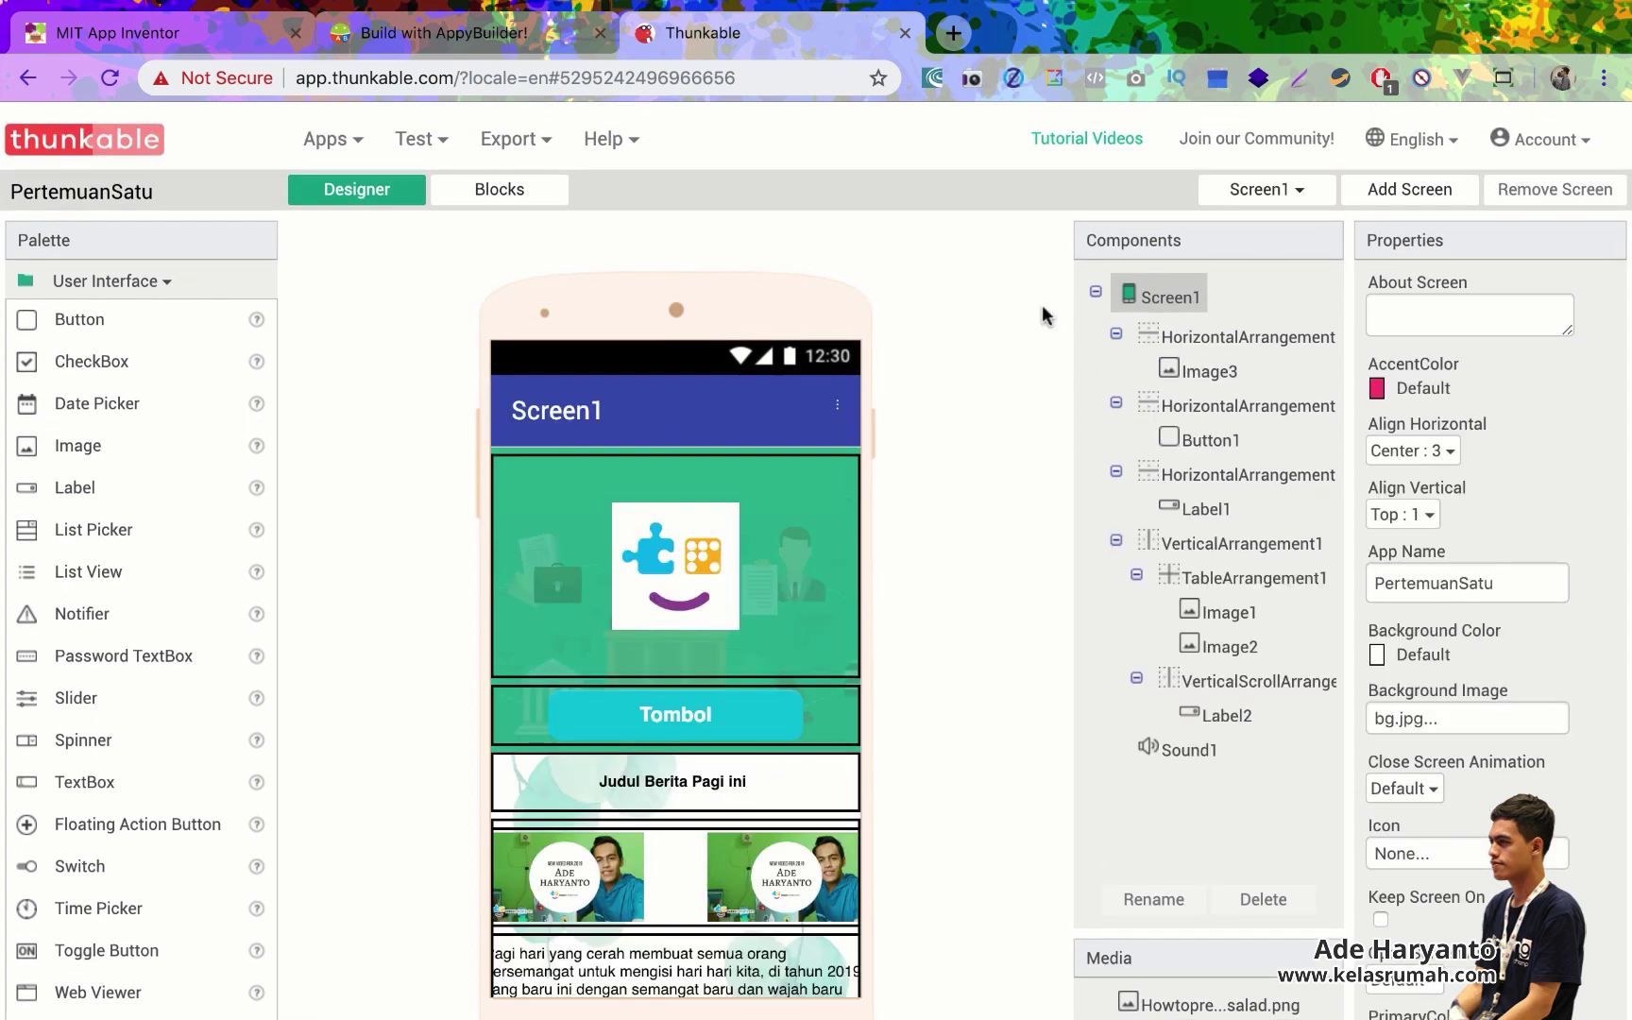
Step: In AppyBuilder's designer, start a Copy Screen of Screen1 but cancel the New Screen dialog
{"action": "left_click", "coordinate": [505, 33]}
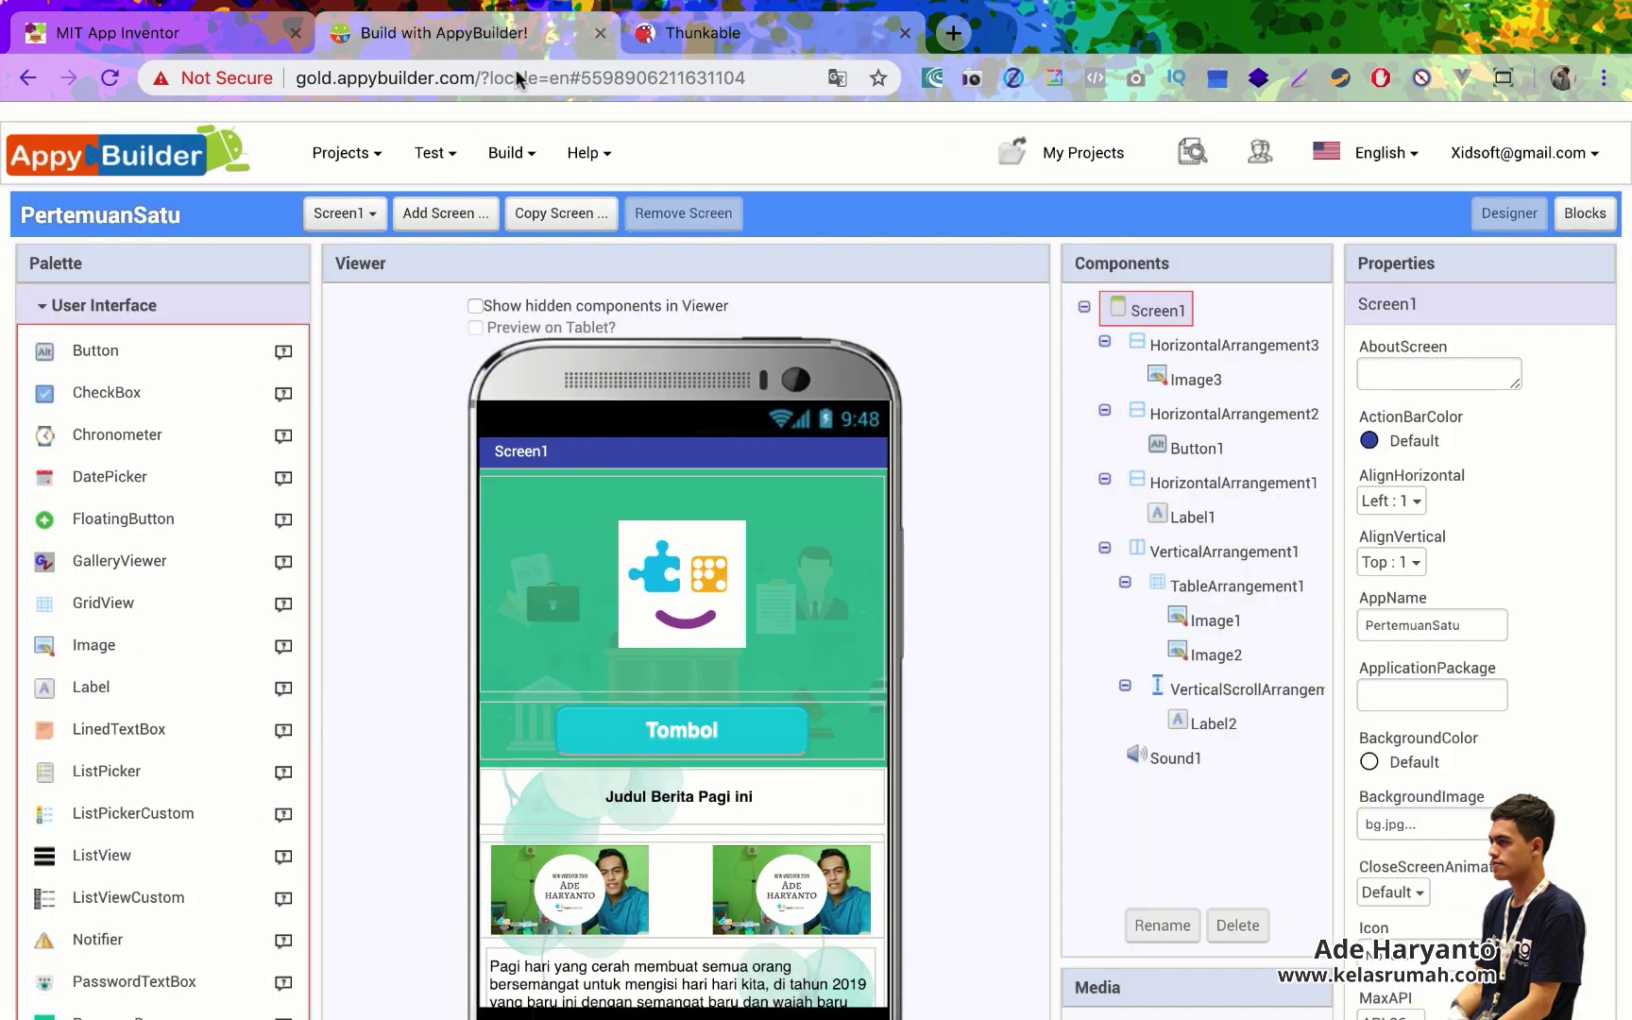
{"action": "left_click", "coordinate": [560, 224]}
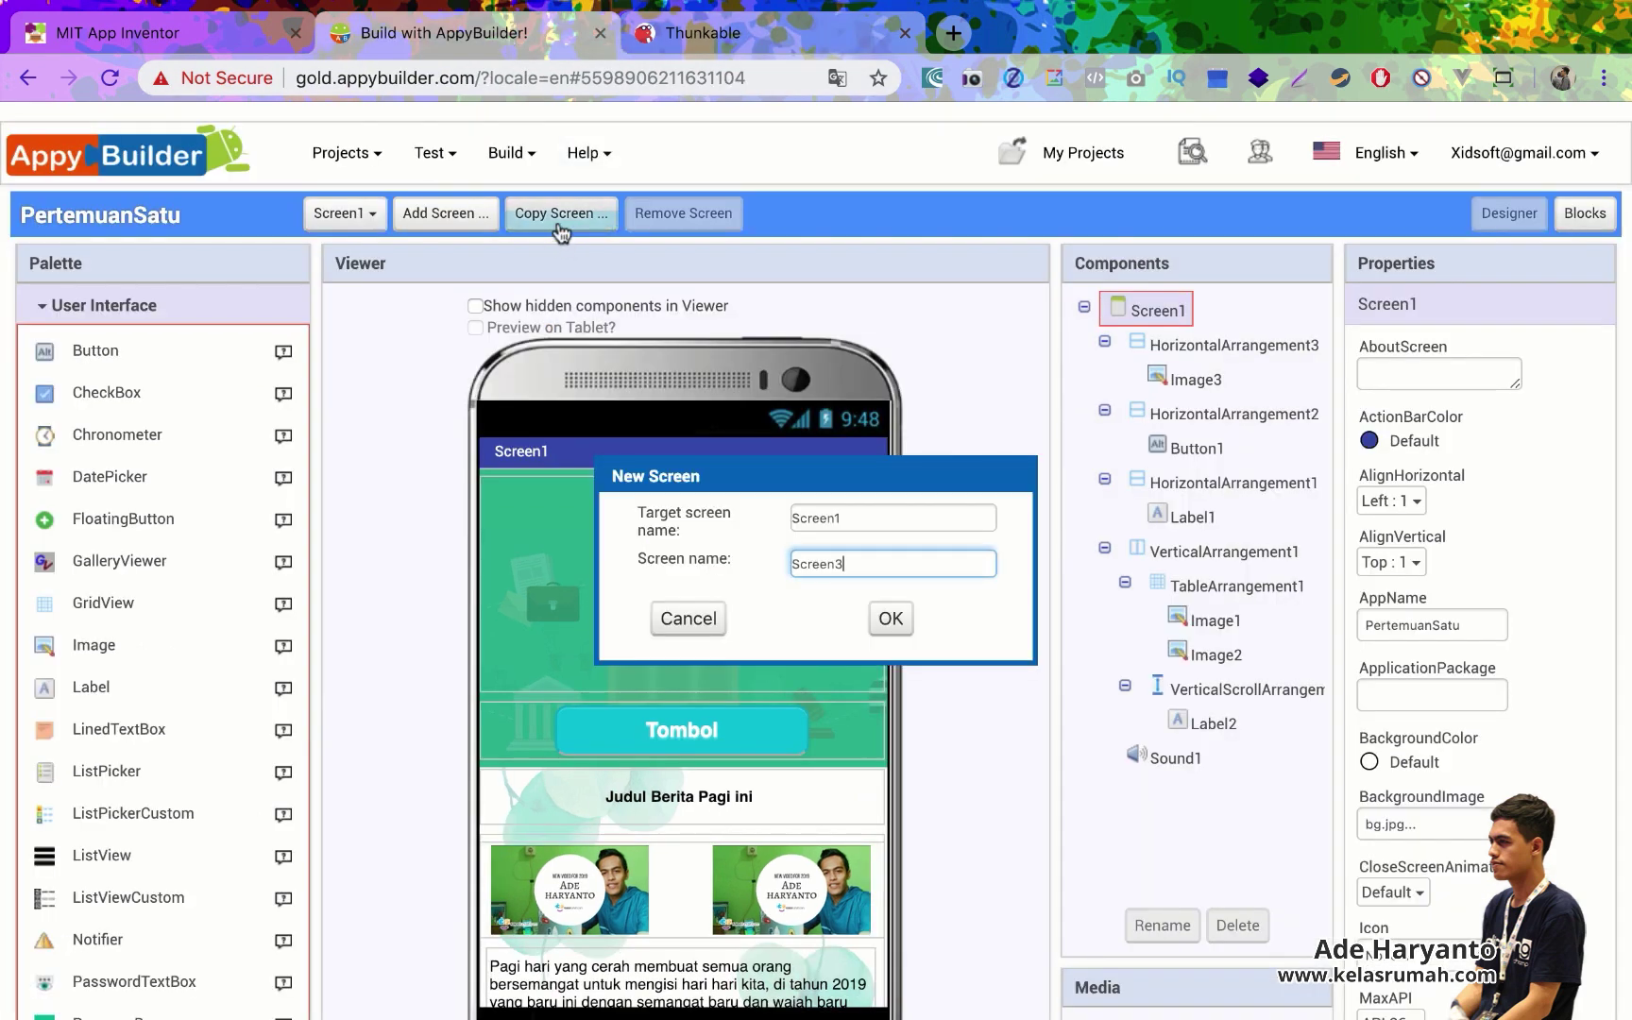
{"action": "left_click", "coordinate": [687, 616]}
{"action": "left_click", "coordinate": [702, 33]}
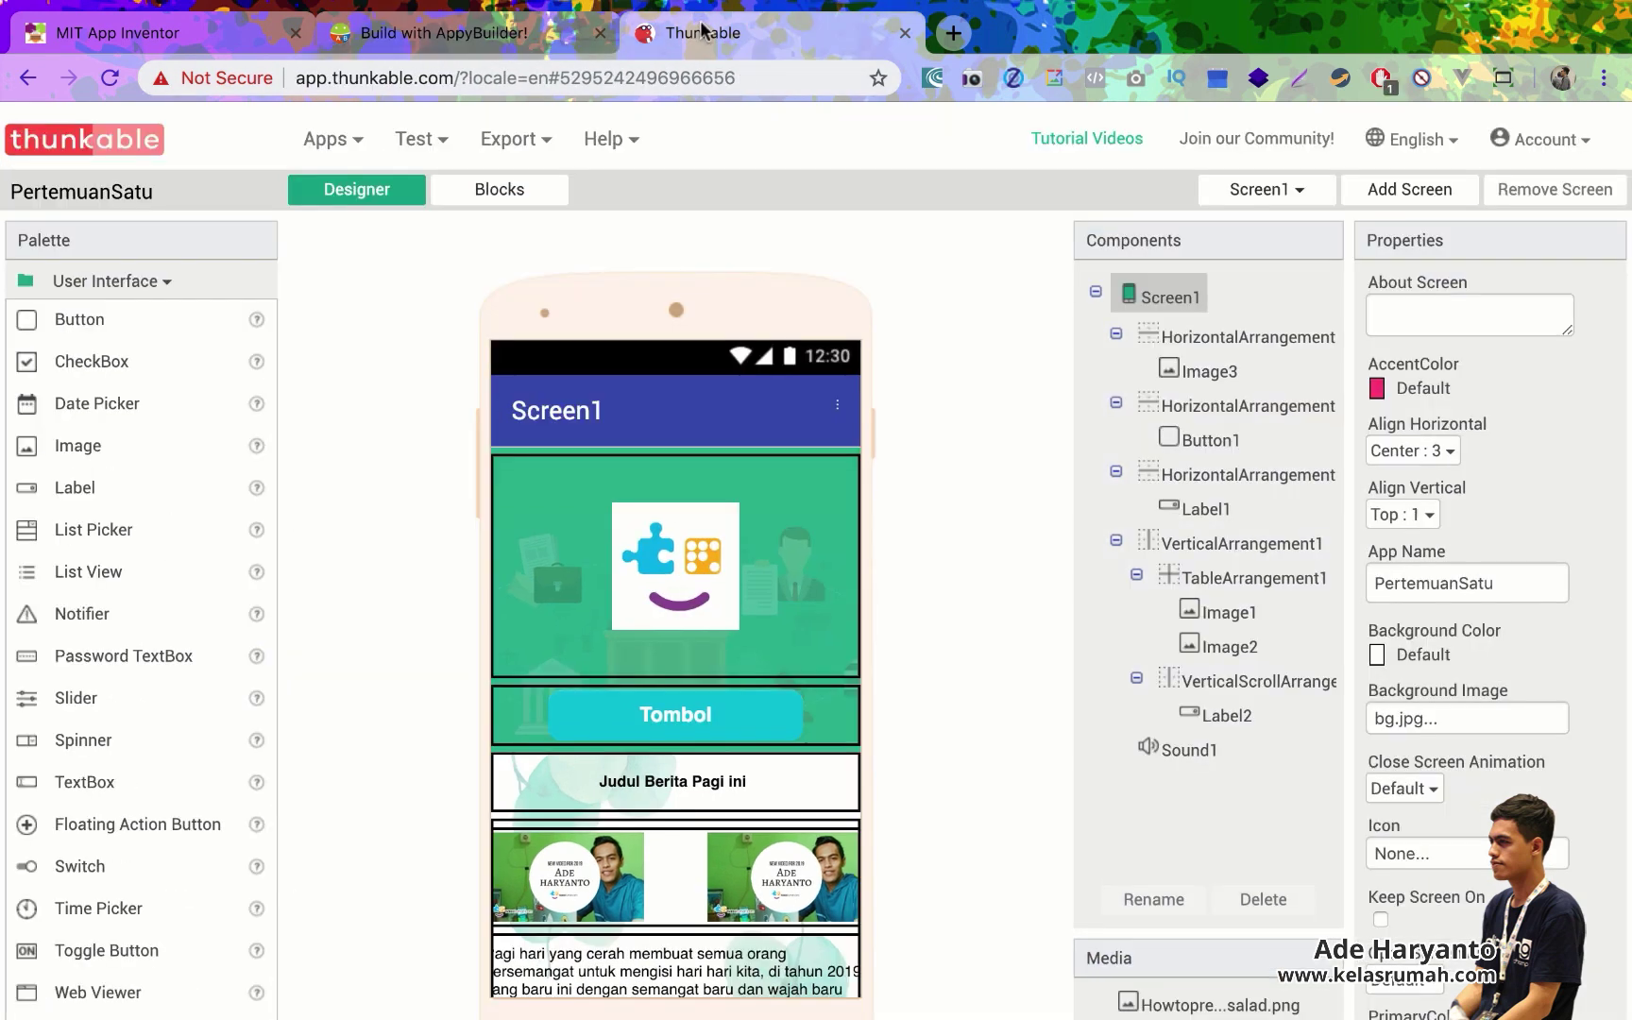
{"action": "scroll", "coordinate": [253, 601], "scroll_direction": "down", "scroll_amount": 3}
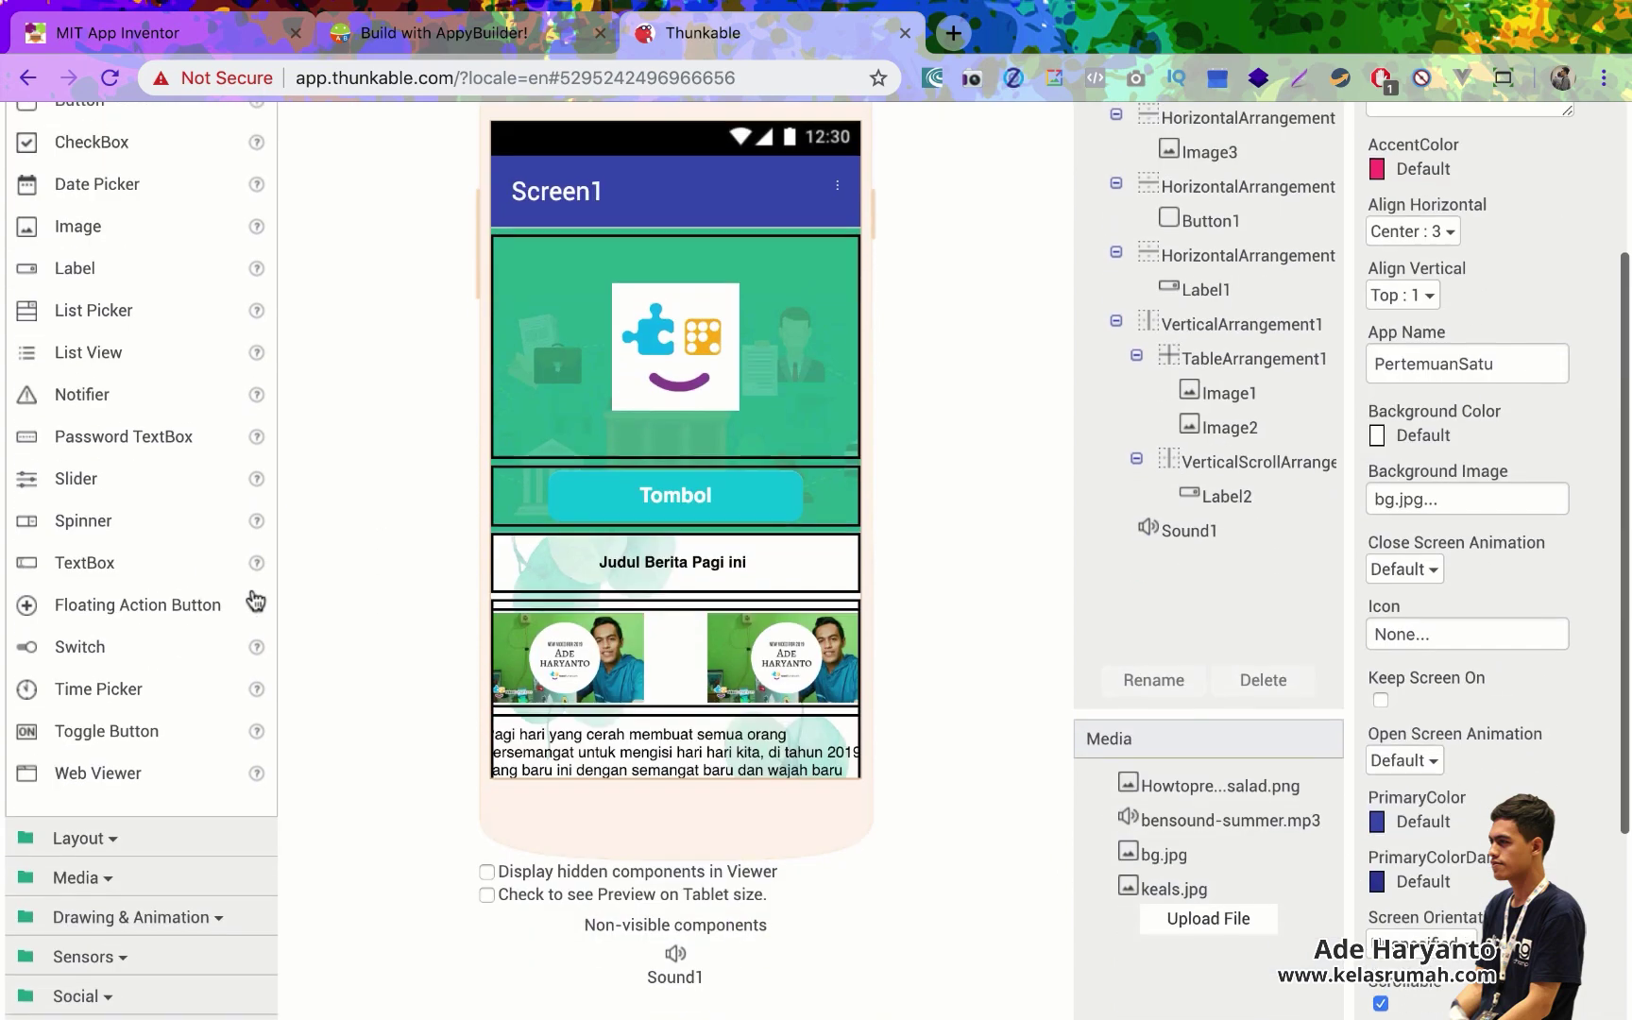
{"action": "scroll", "coordinate": [251, 600], "scroll_direction": "up", "scroll_amount": 3}
{"action": "scroll", "coordinate": [212, 671], "scroll_direction": "down", "scroll_amount": 2}
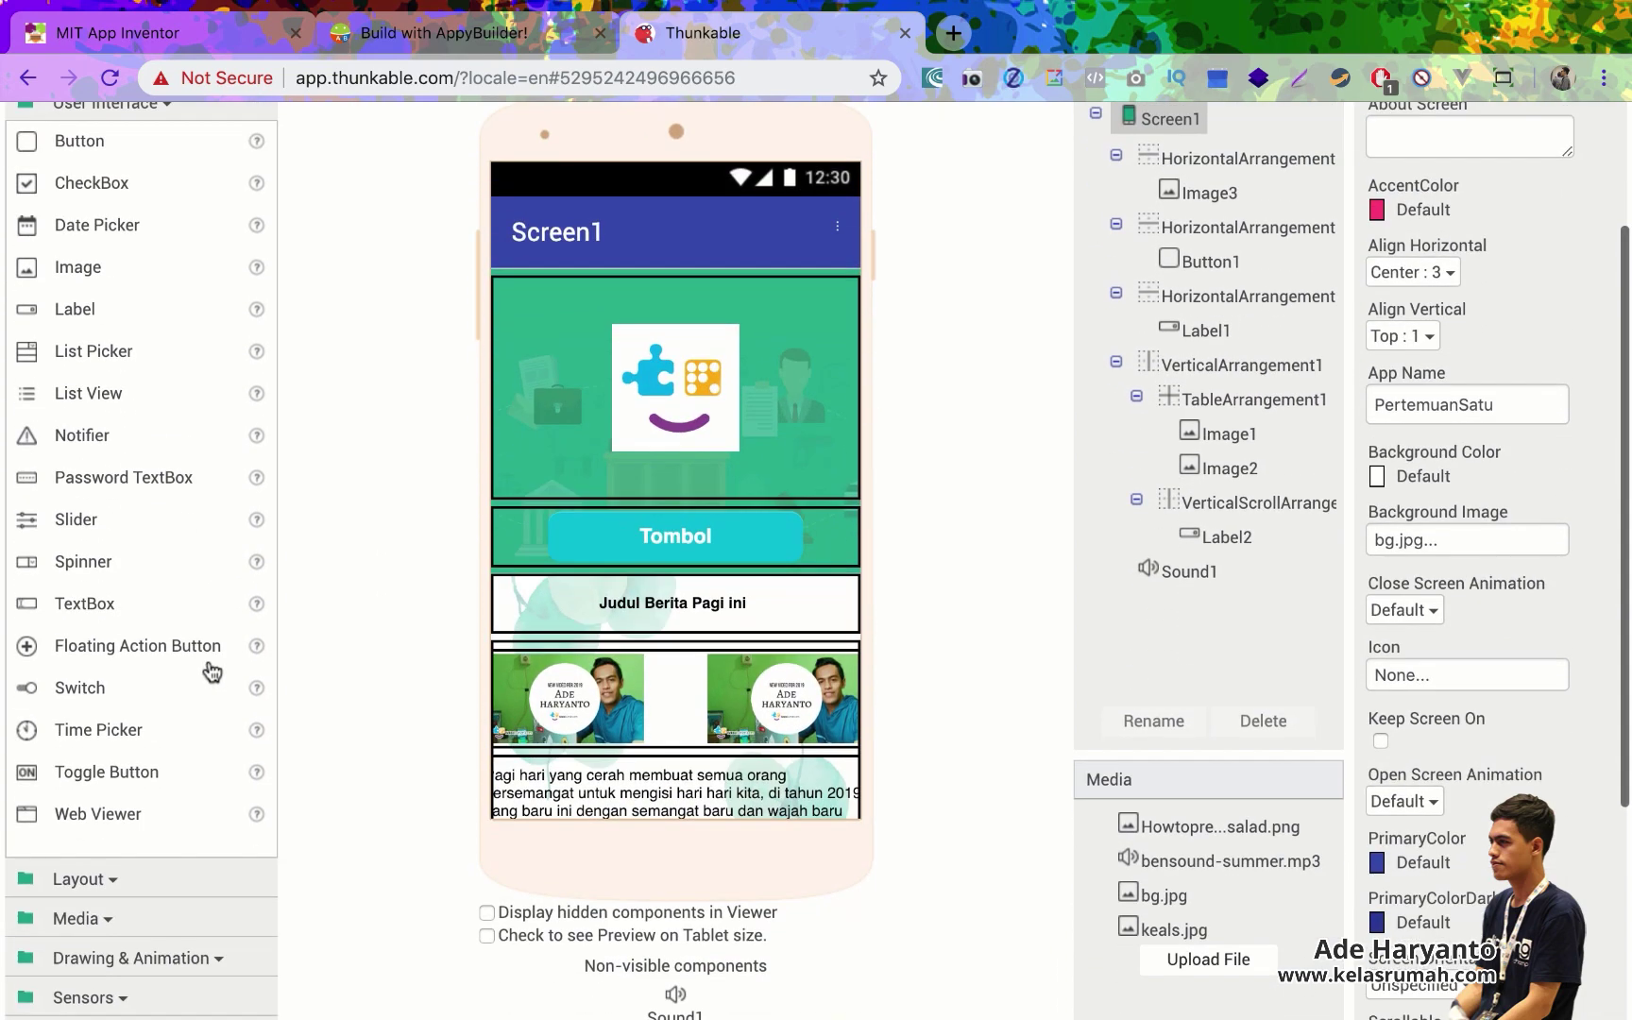
{"action": "scroll", "coordinate": [140, 877], "scroll_direction": "up", "scroll_amount": 2}
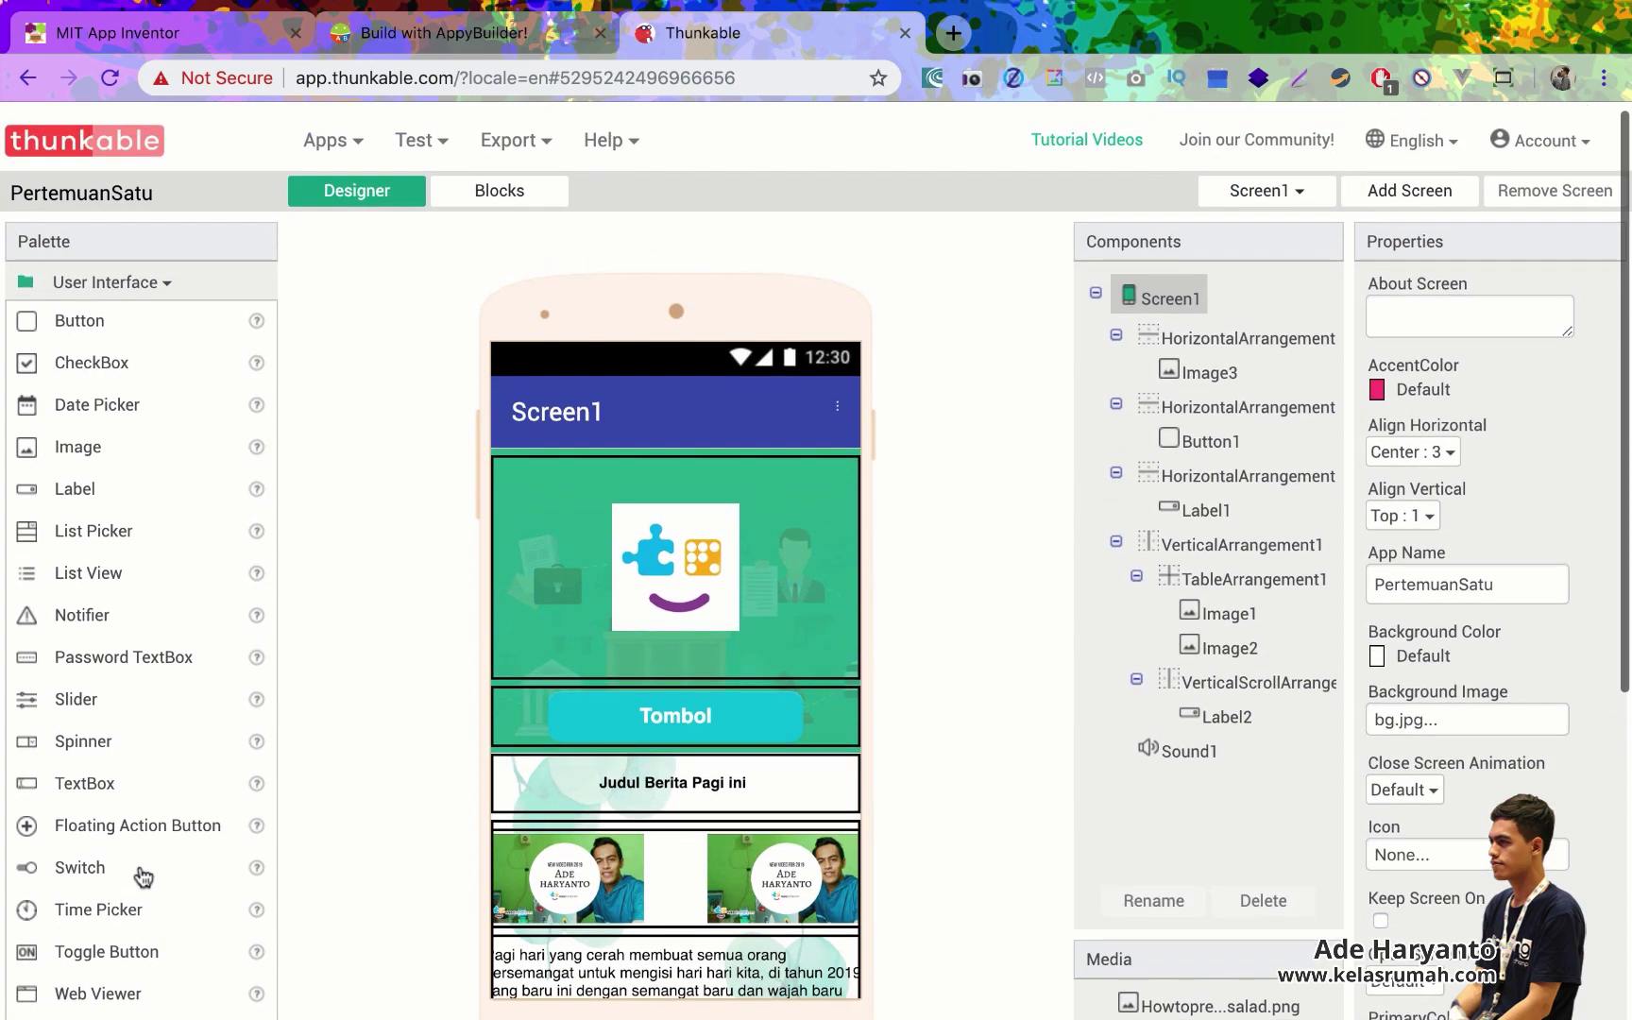
{"action": "scroll", "coordinate": [142, 877], "scroll_direction": "down", "scroll_amount": 6}
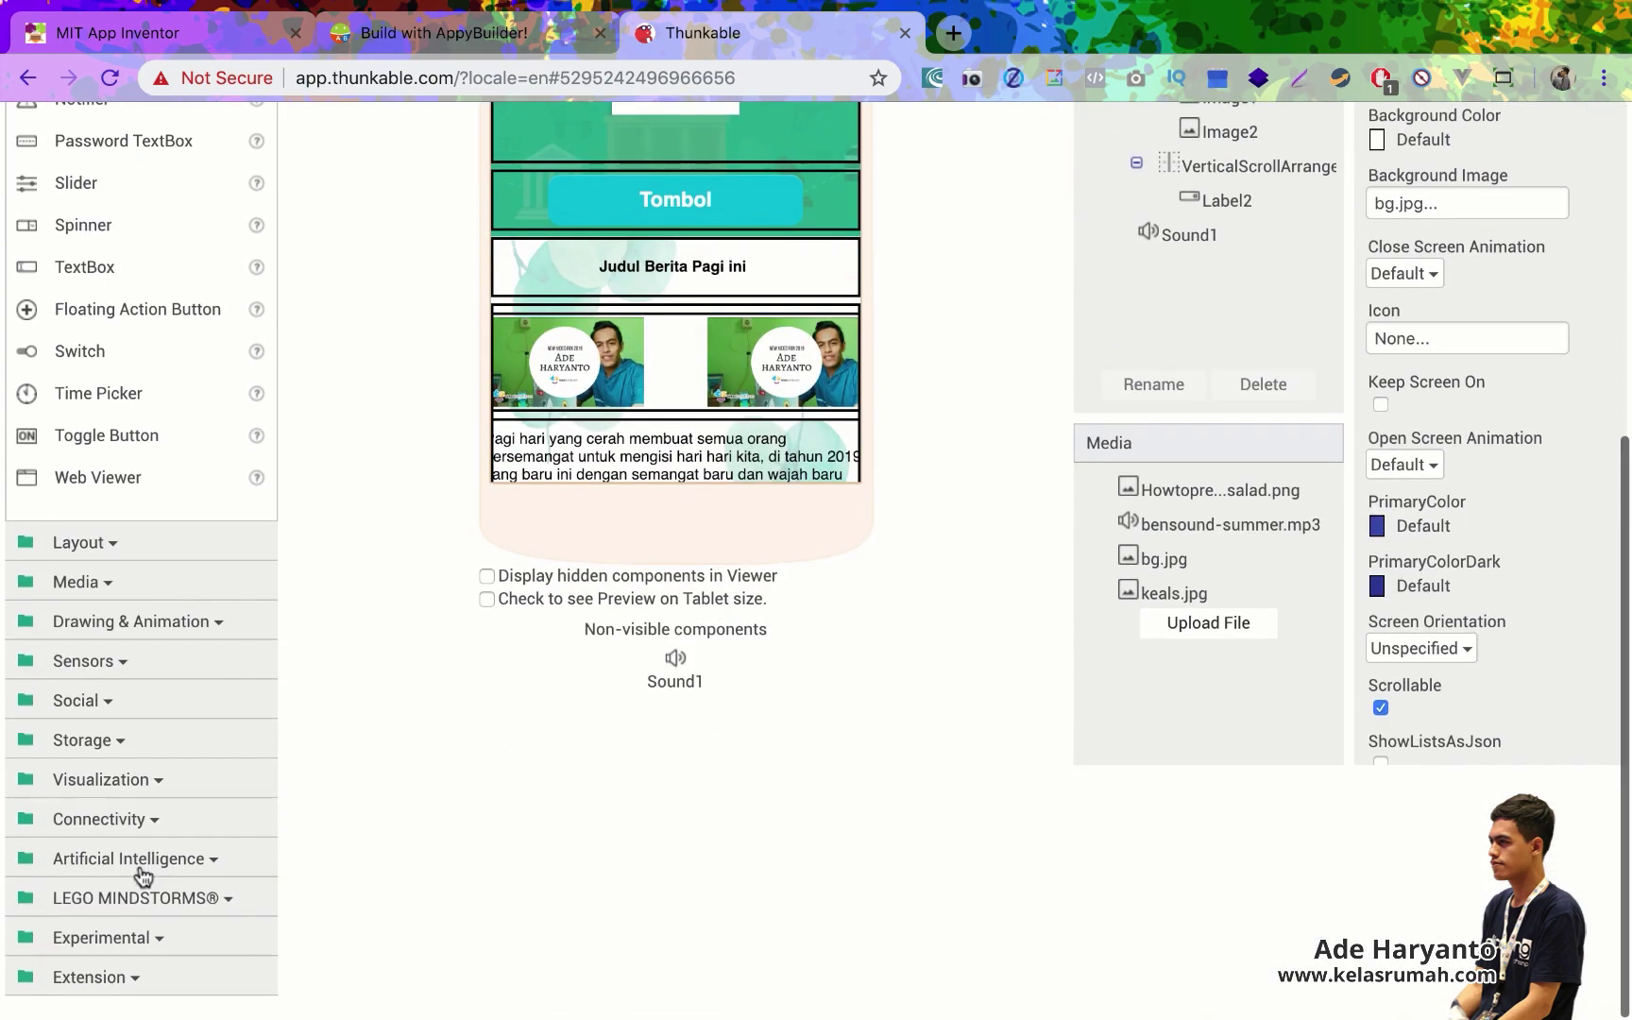
{"action": "left_click", "coordinate": [135, 938]}
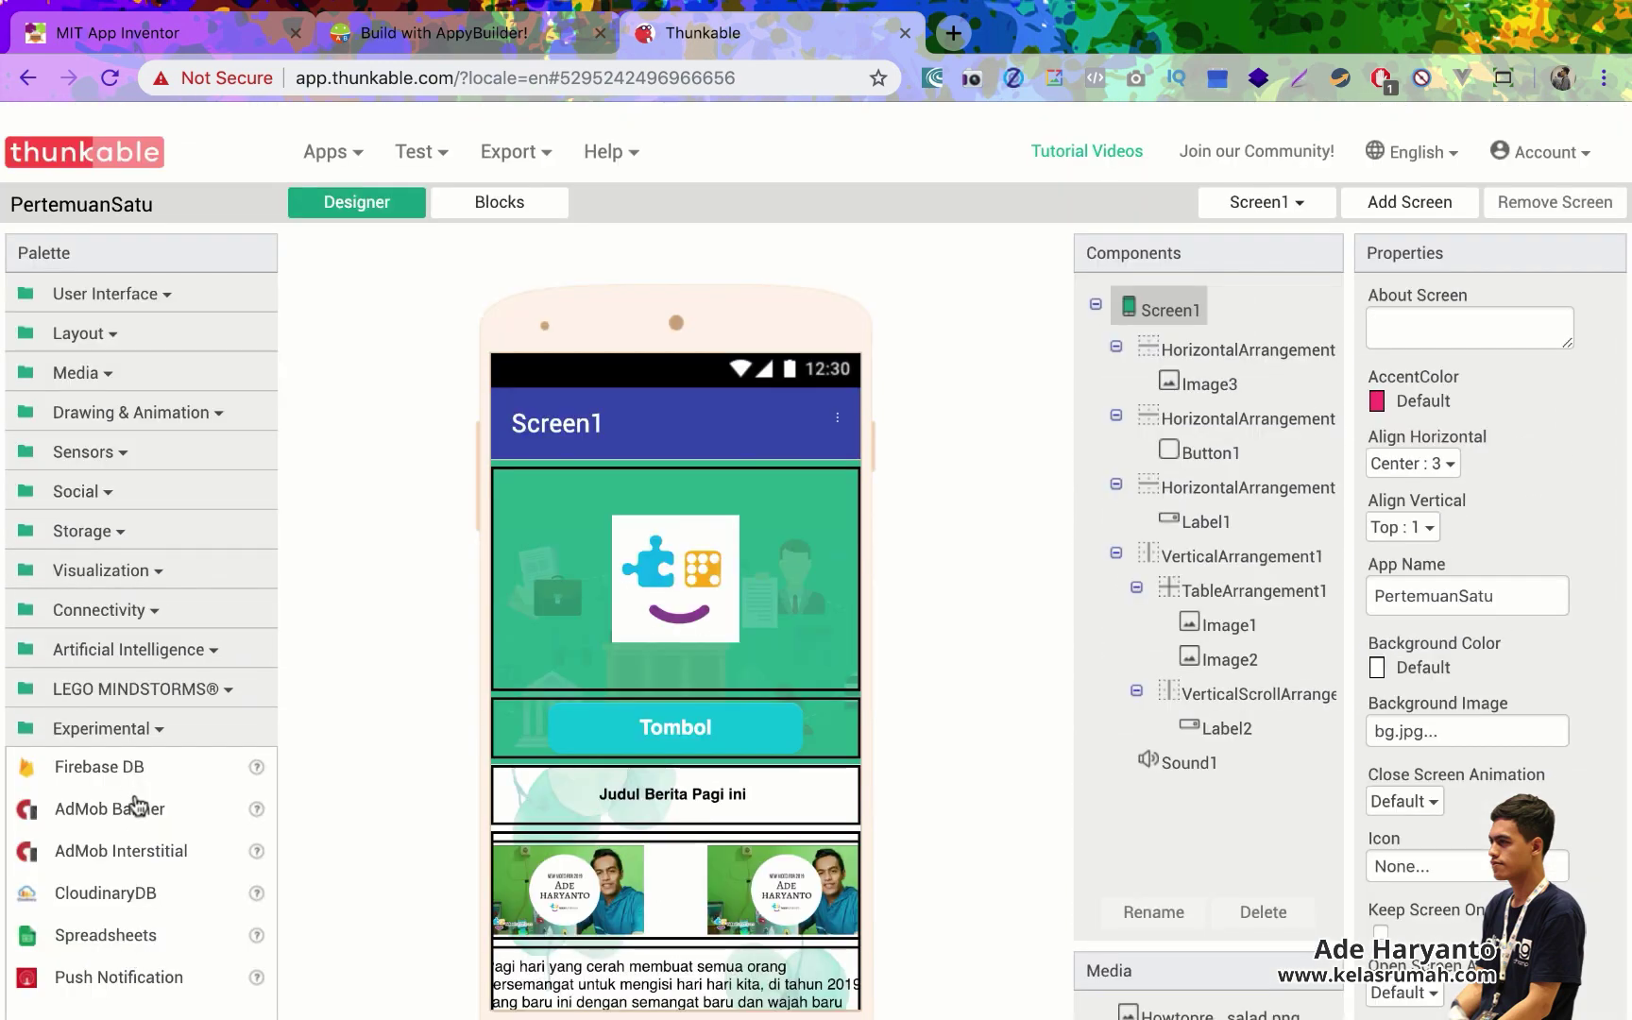
{"action": "scroll", "coordinate": [293, 736], "scroll_direction": "down", "scroll_amount": 2}
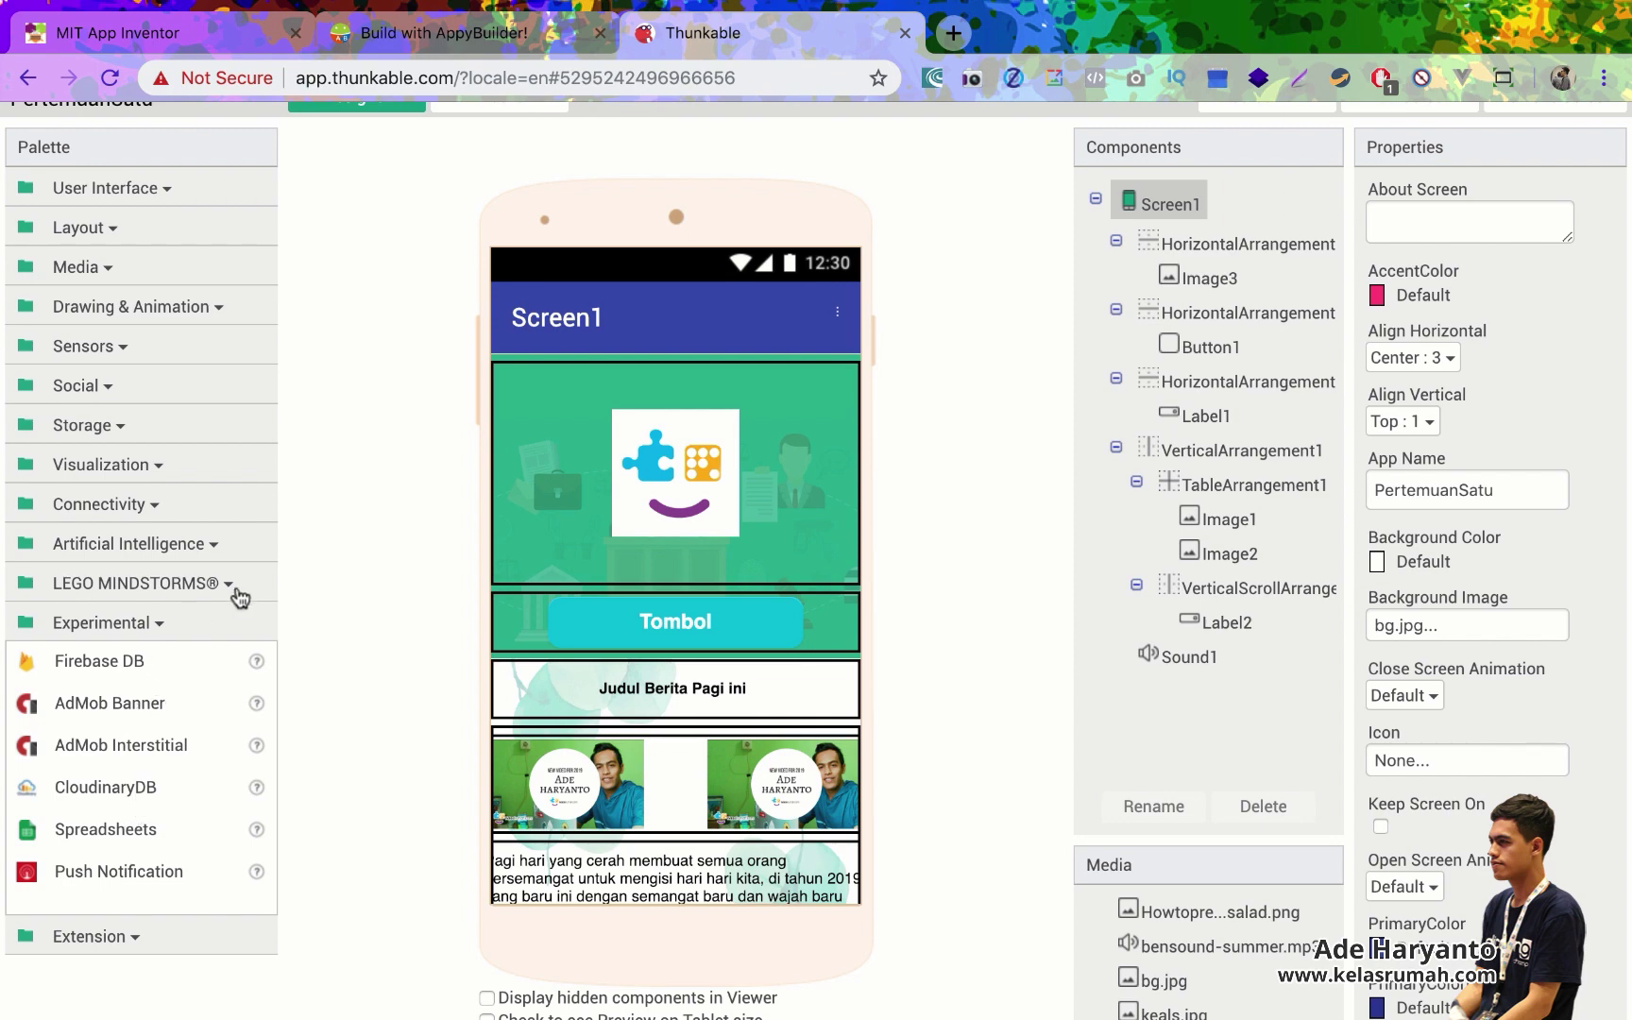
{"action": "scroll", "coordinate": [239, 596], "scroll_direction": "down", "scroll_amount": 2}
{"action": "scroll", "coordinate": [288, 583], "scroll_direction": "up", "scroll_amount": 1}
{"action": "left_click", "coordinate": [161, 603]}
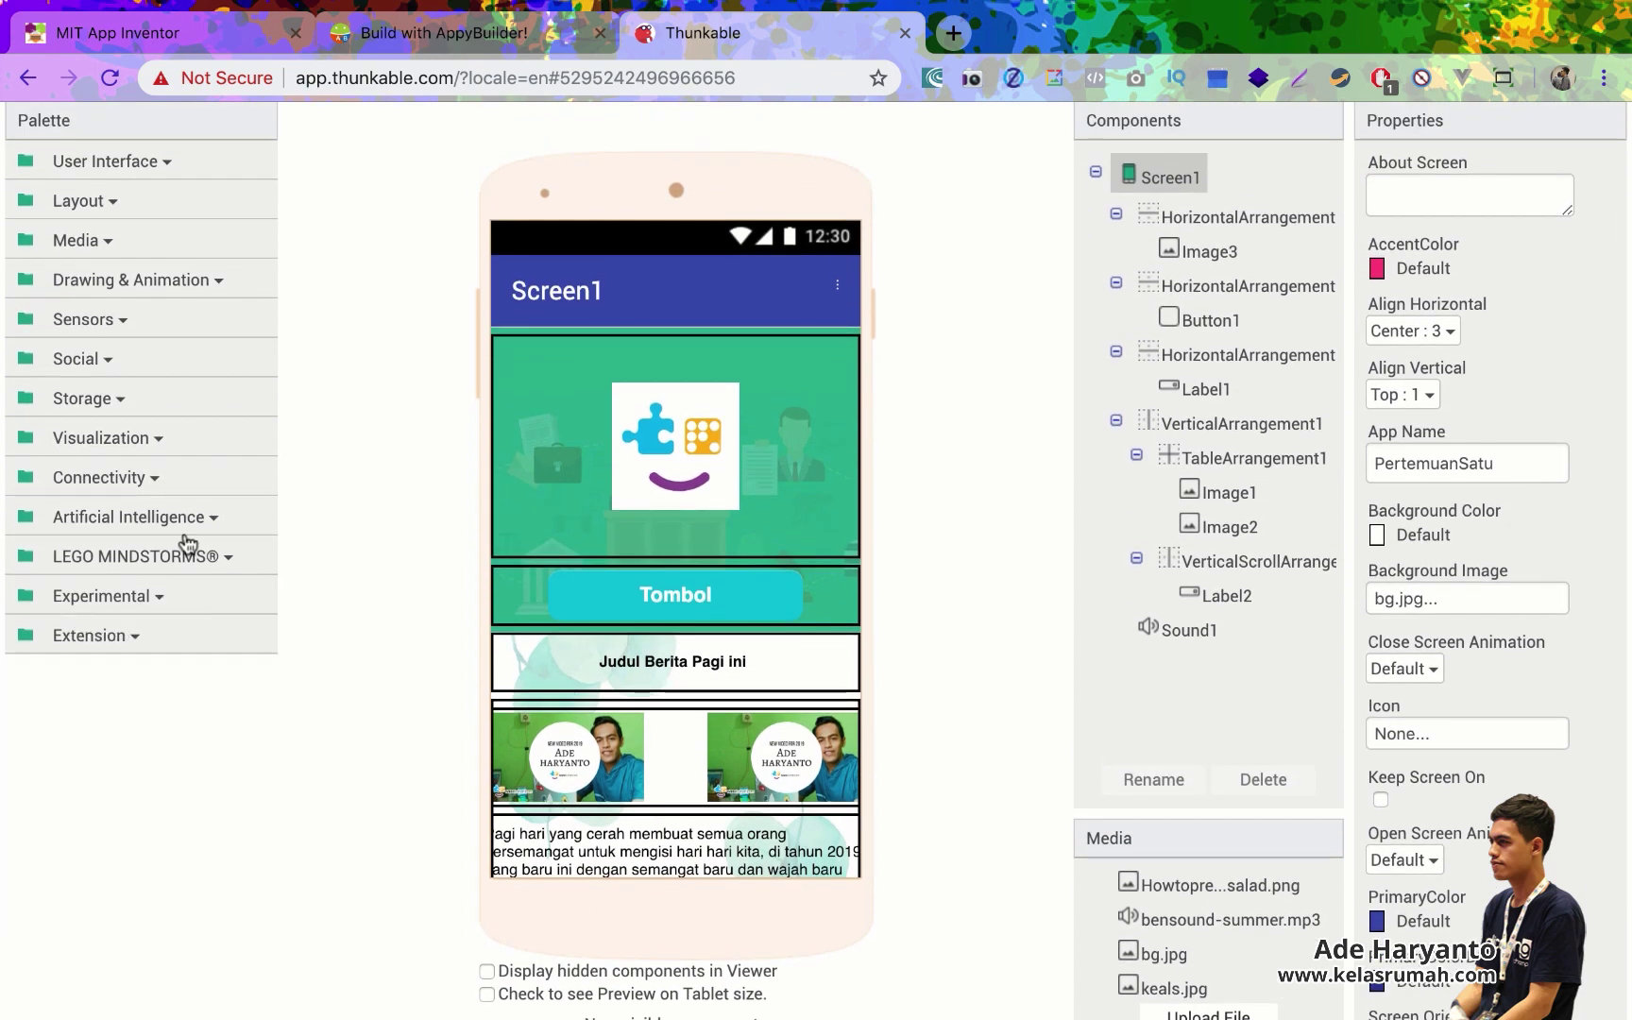
{"action": "left_click", "coordinate": [189, 525]}
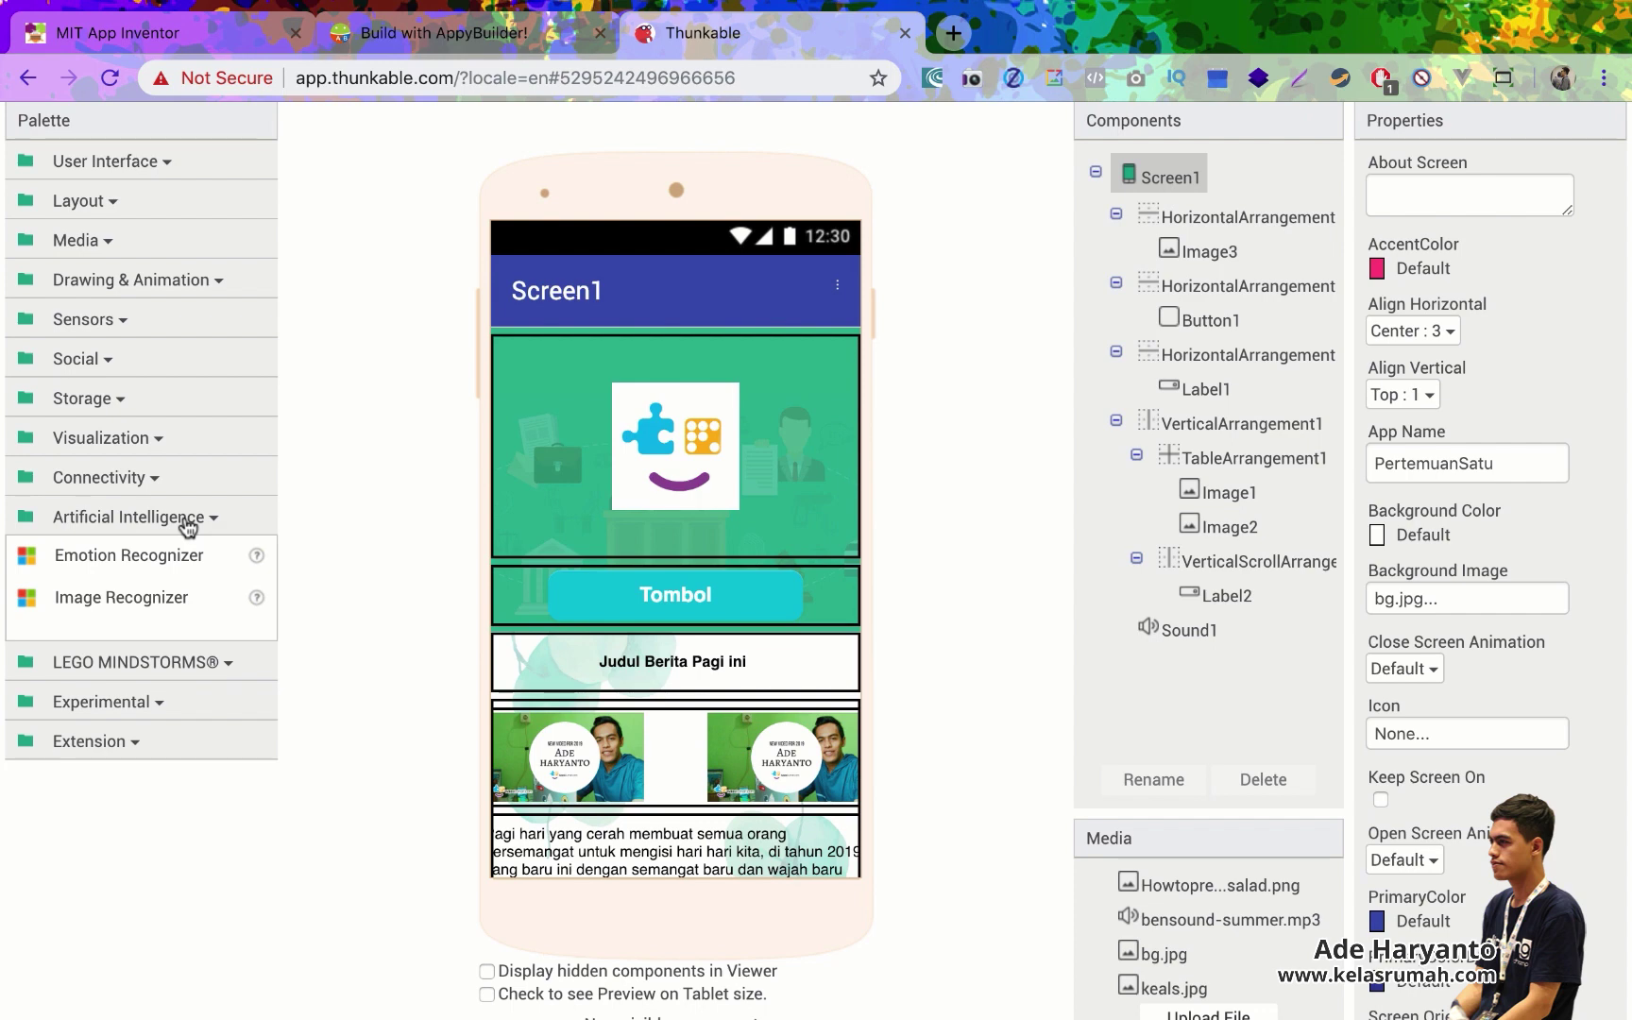
{"action": "scroll", "coordinate": [184, 525], "scroll_direction": "up", "scroll_amount": 3}
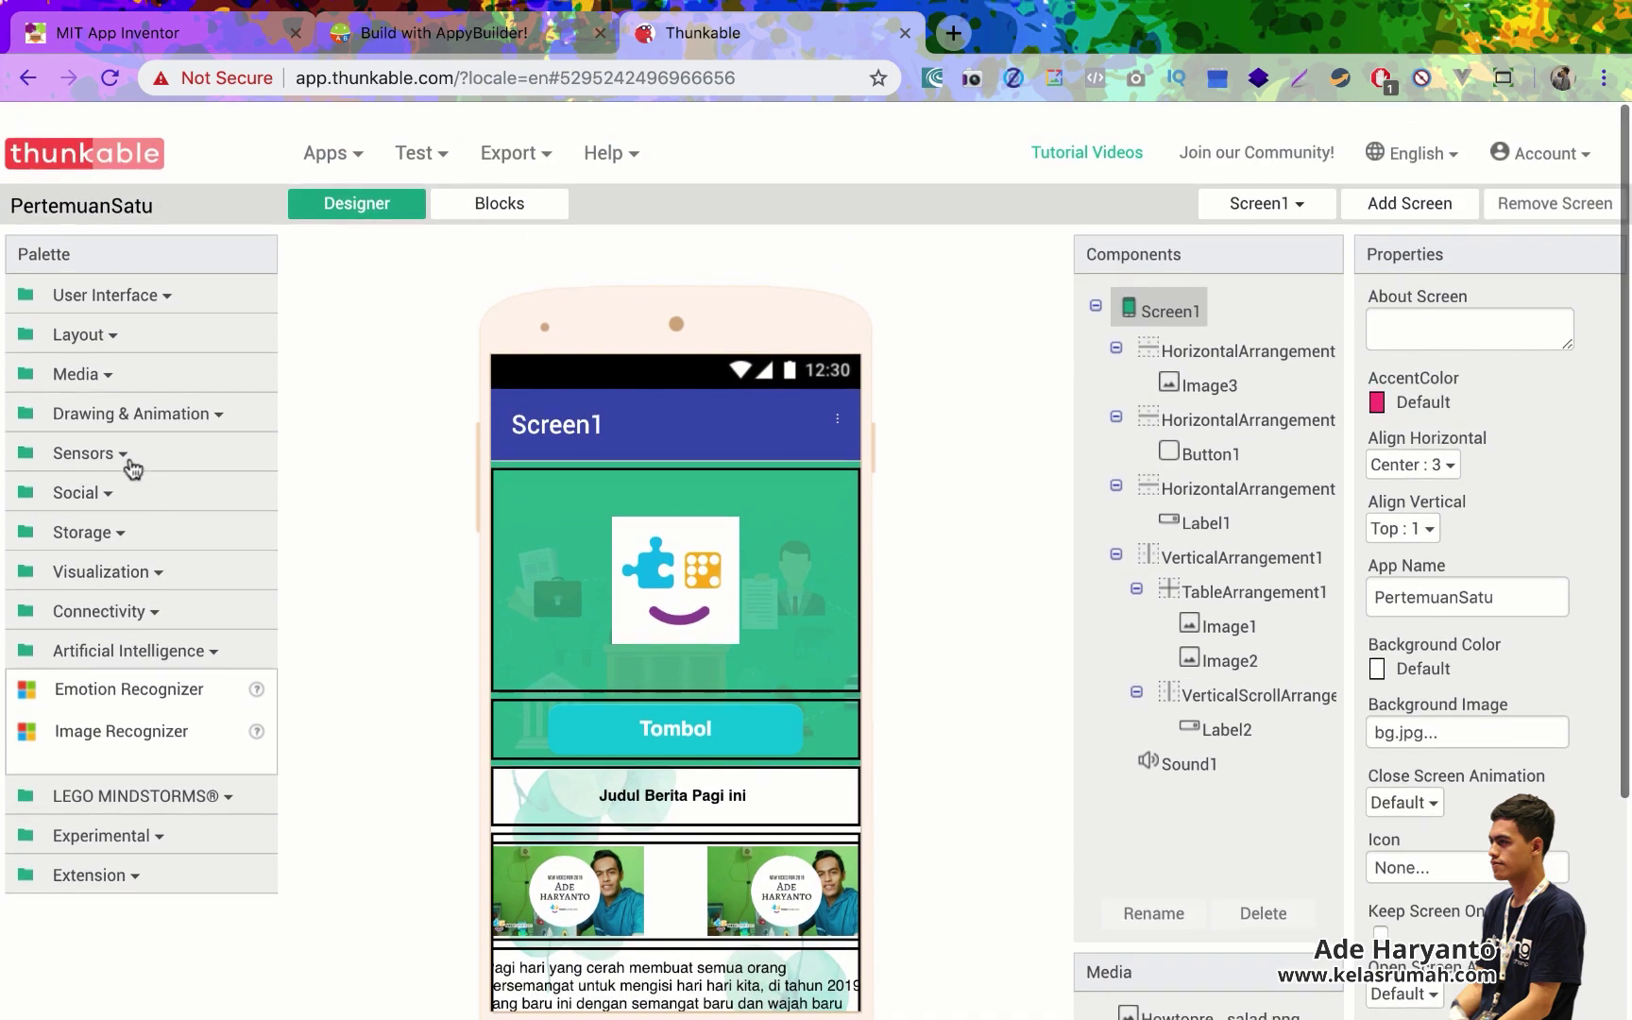
{"action": "left_click", "coordinate": [126, 455]}
{"action": "left_click", "coordinate": [126, 456]}
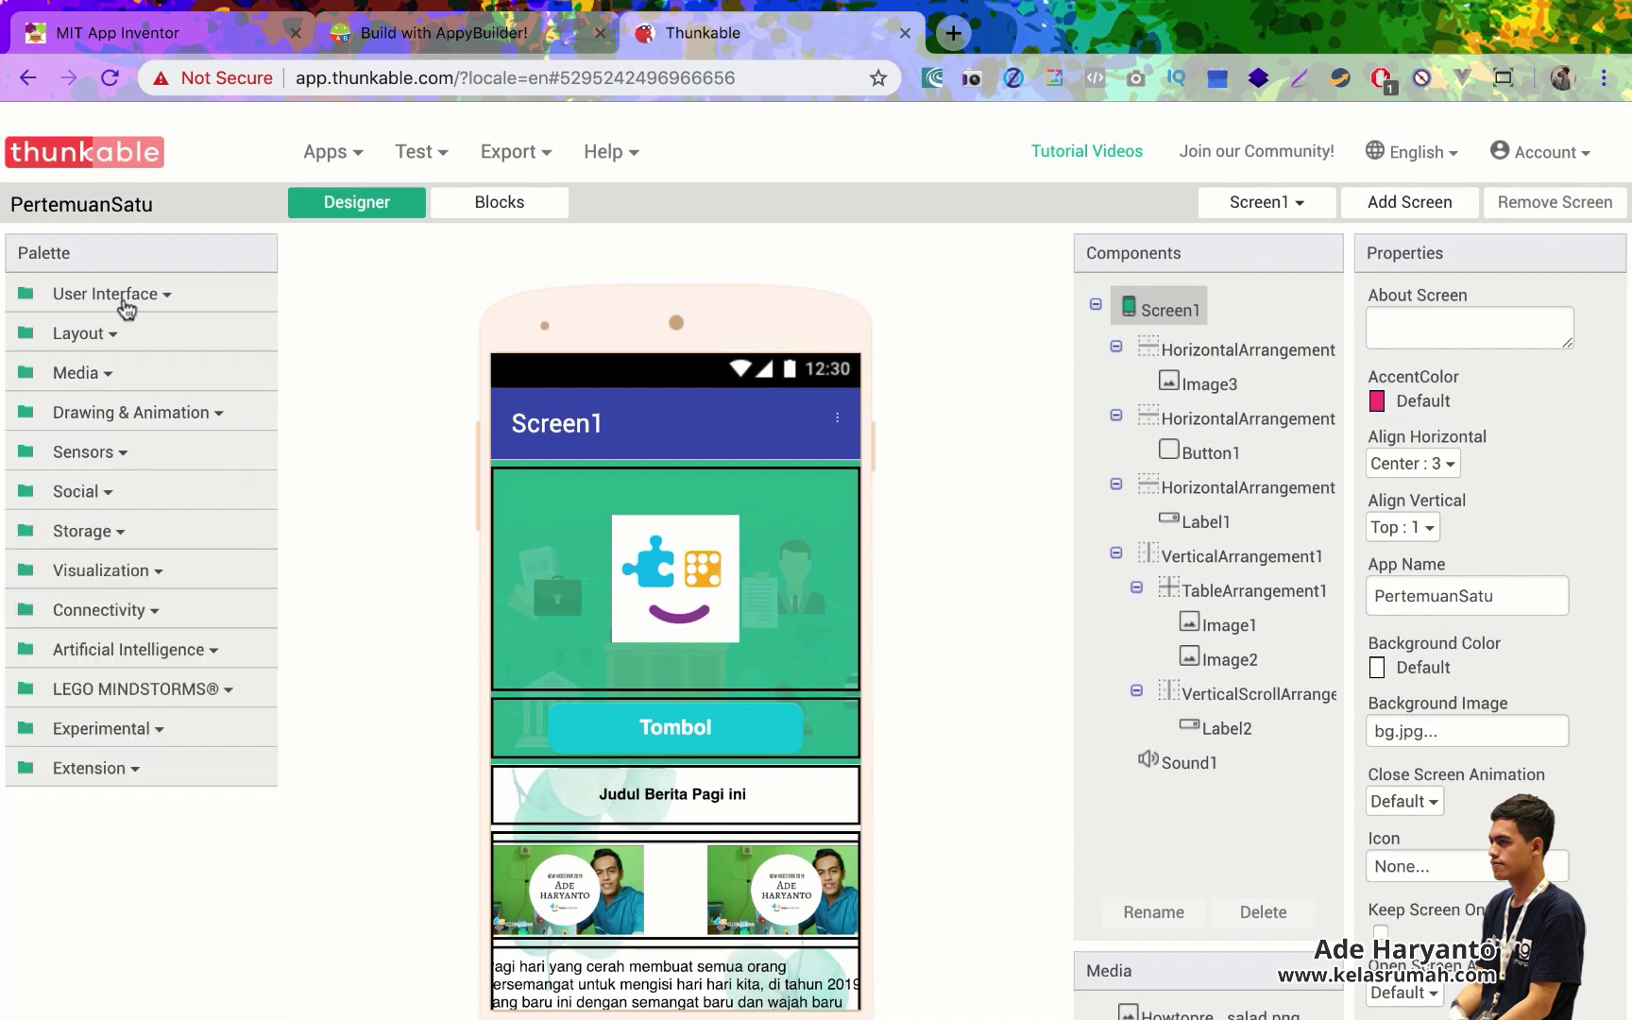
{"action": "left_click", "coordinate": [125, 302]}
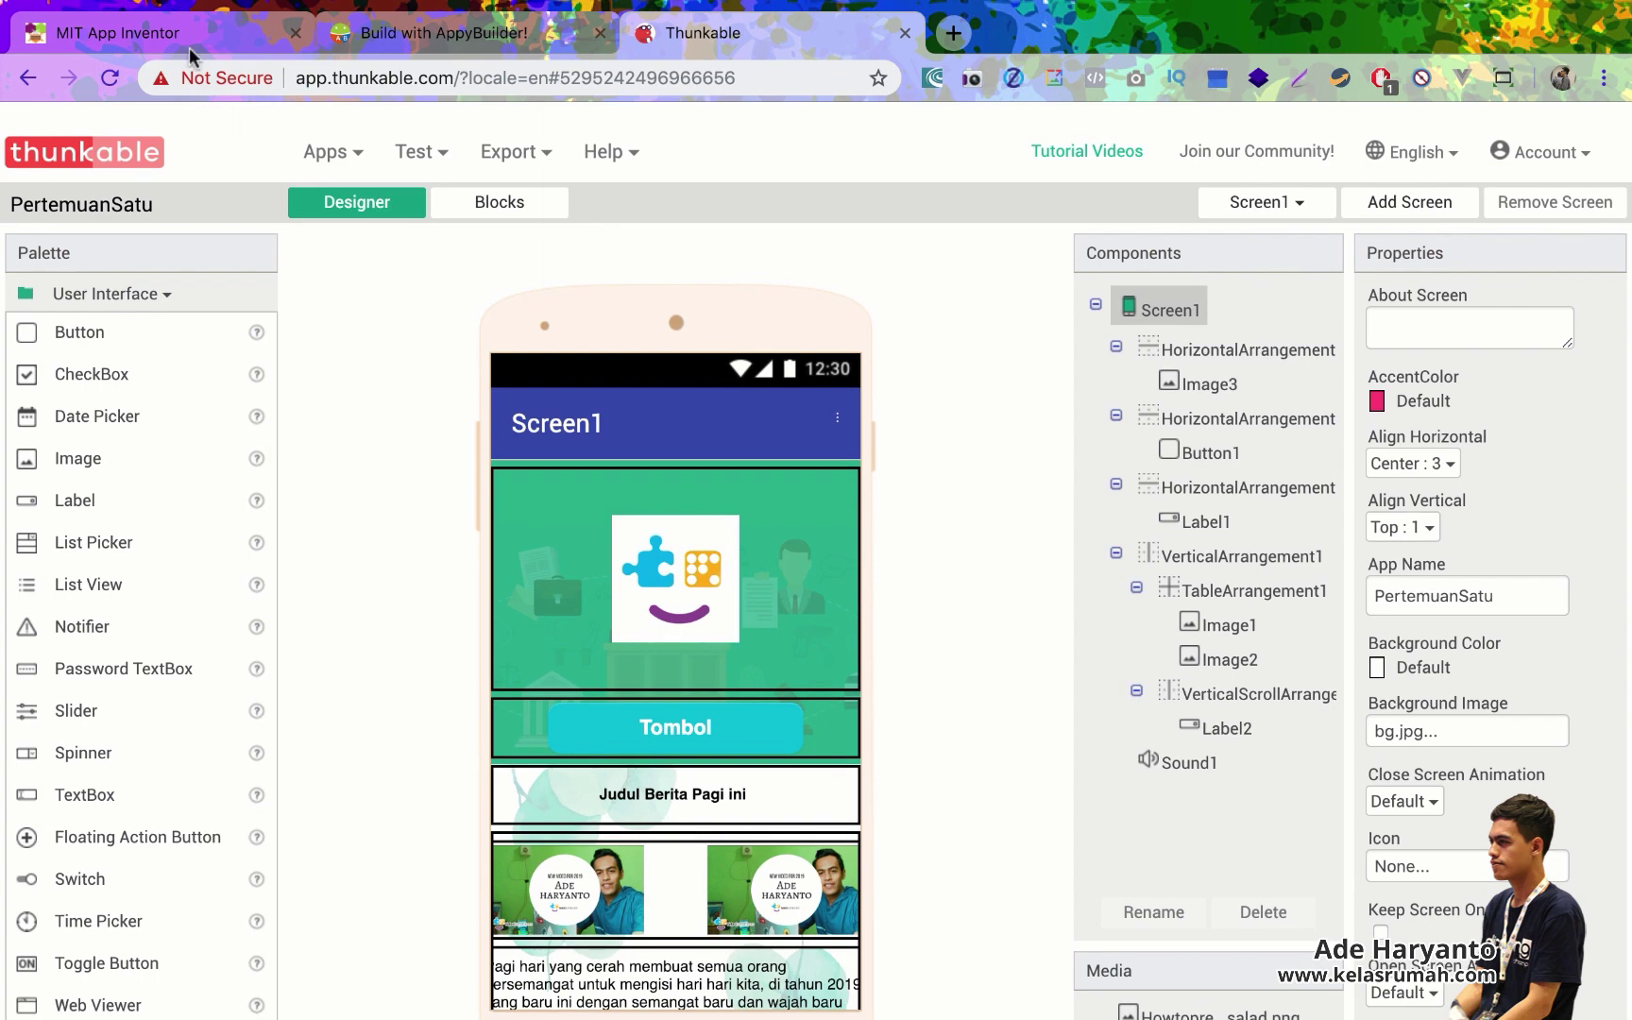
{"action": "left_click", "coordinate": [189, 35]}
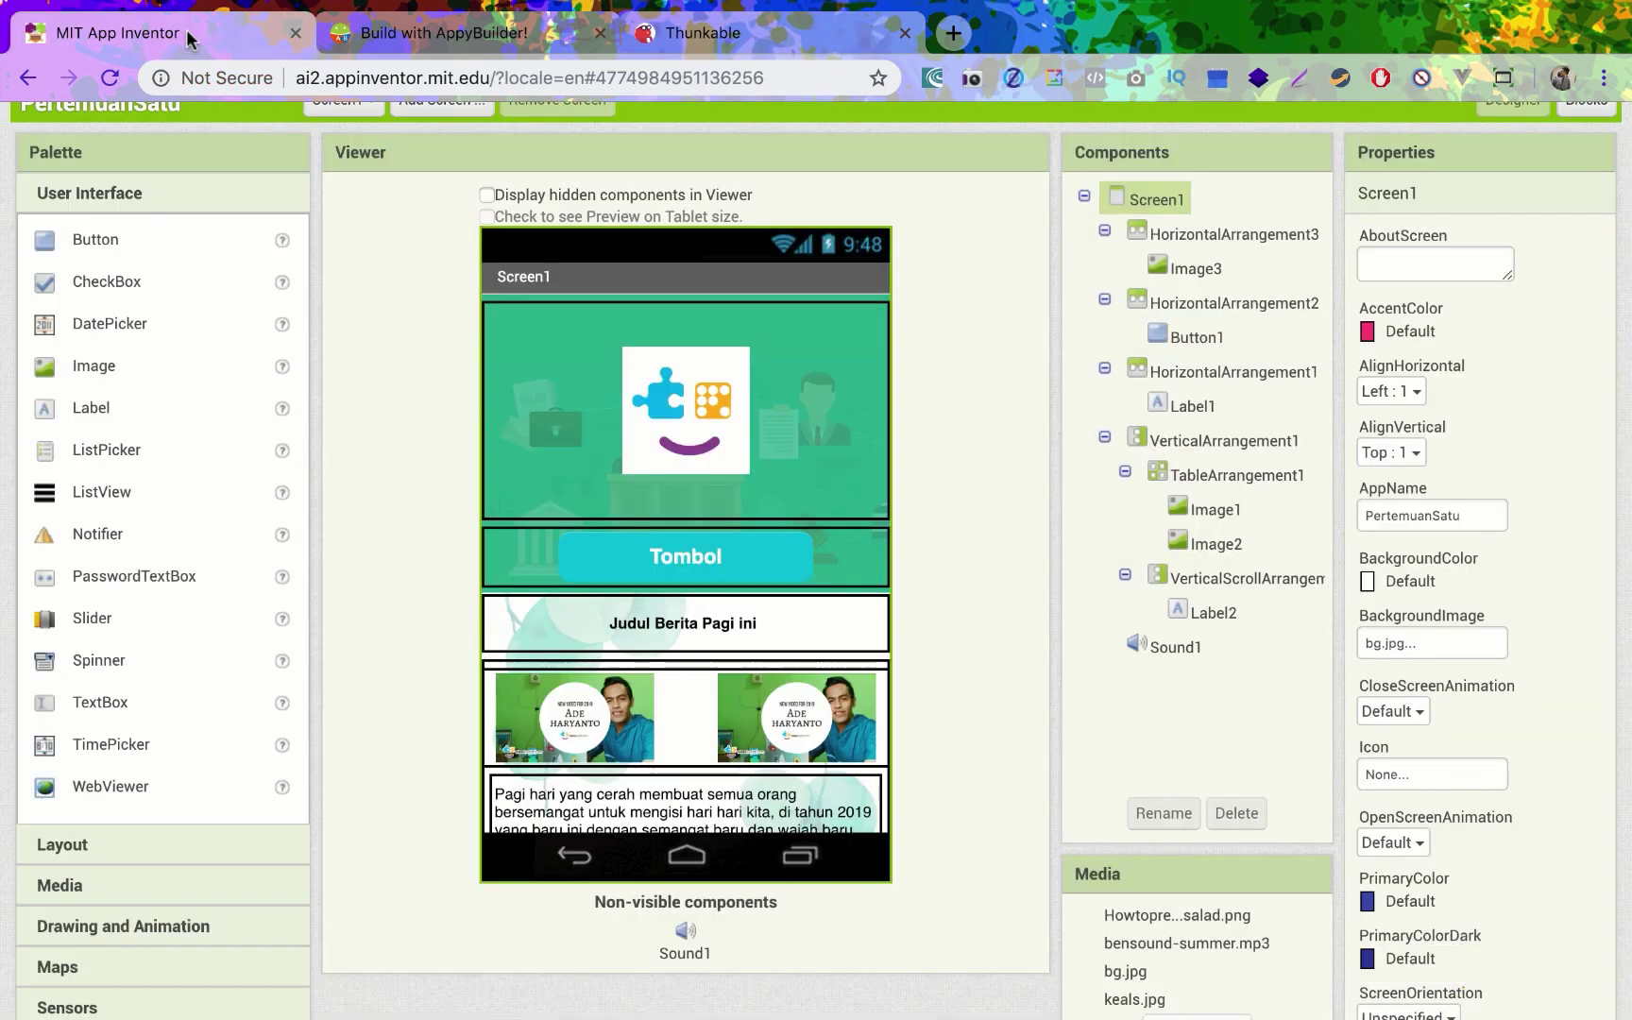
Step: Scroll to the top of App Inventor's PertemuanSatu designer to view Screen1's components
{"action": "scroll", "coordinate": [362, 379], "scroll_direction": "up", "scroll_amount": 3}
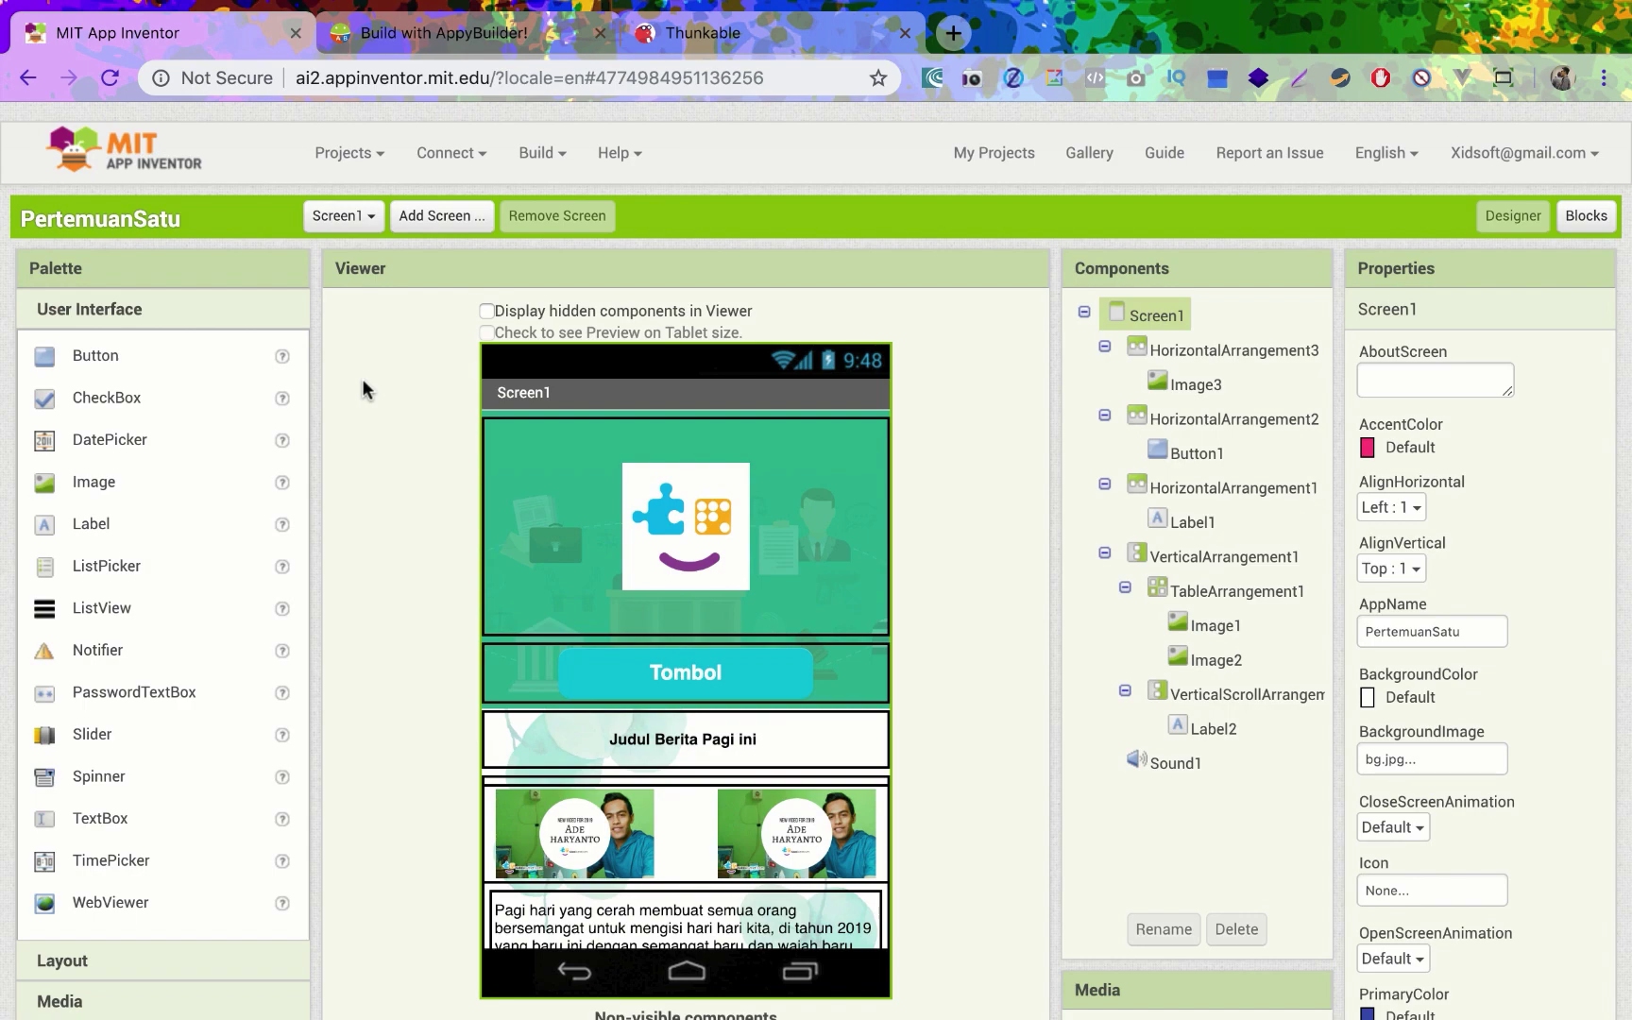
Step: In a new tab, search 'extension app invent' and open the puravidaapps.com extensions page
{"action": "key", "text": "ctrl+t"}
{"action": "type", "text": "e"}
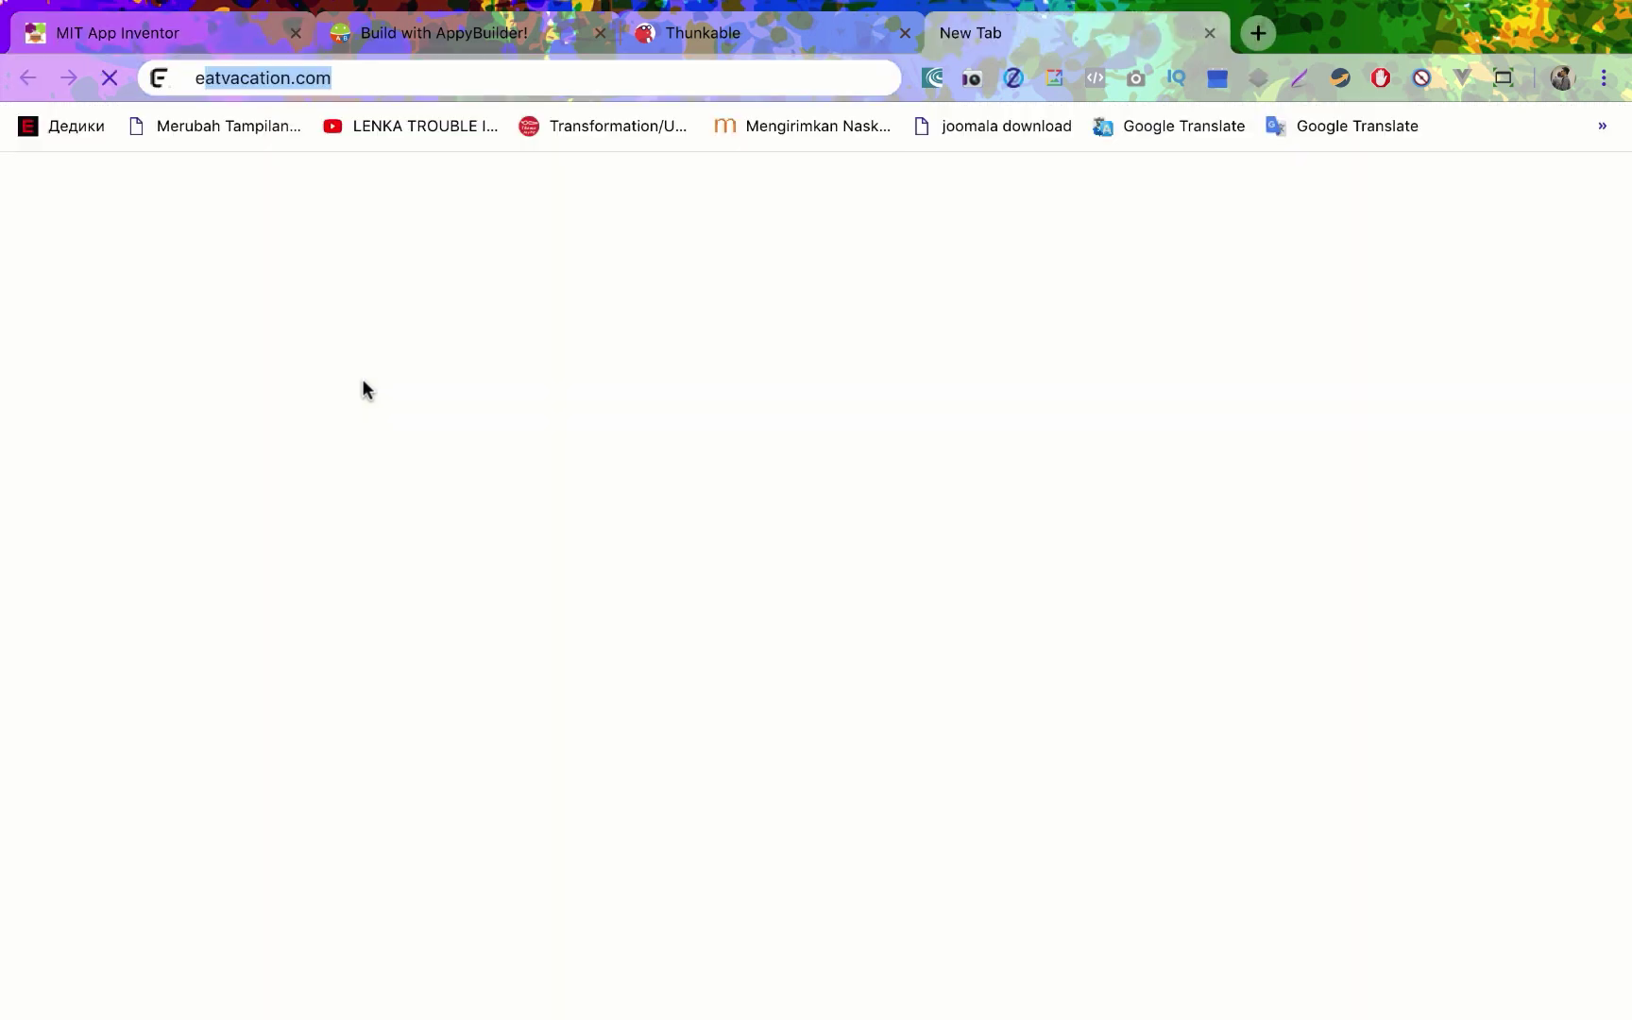
{"action": "type", "text": "xtension app "}
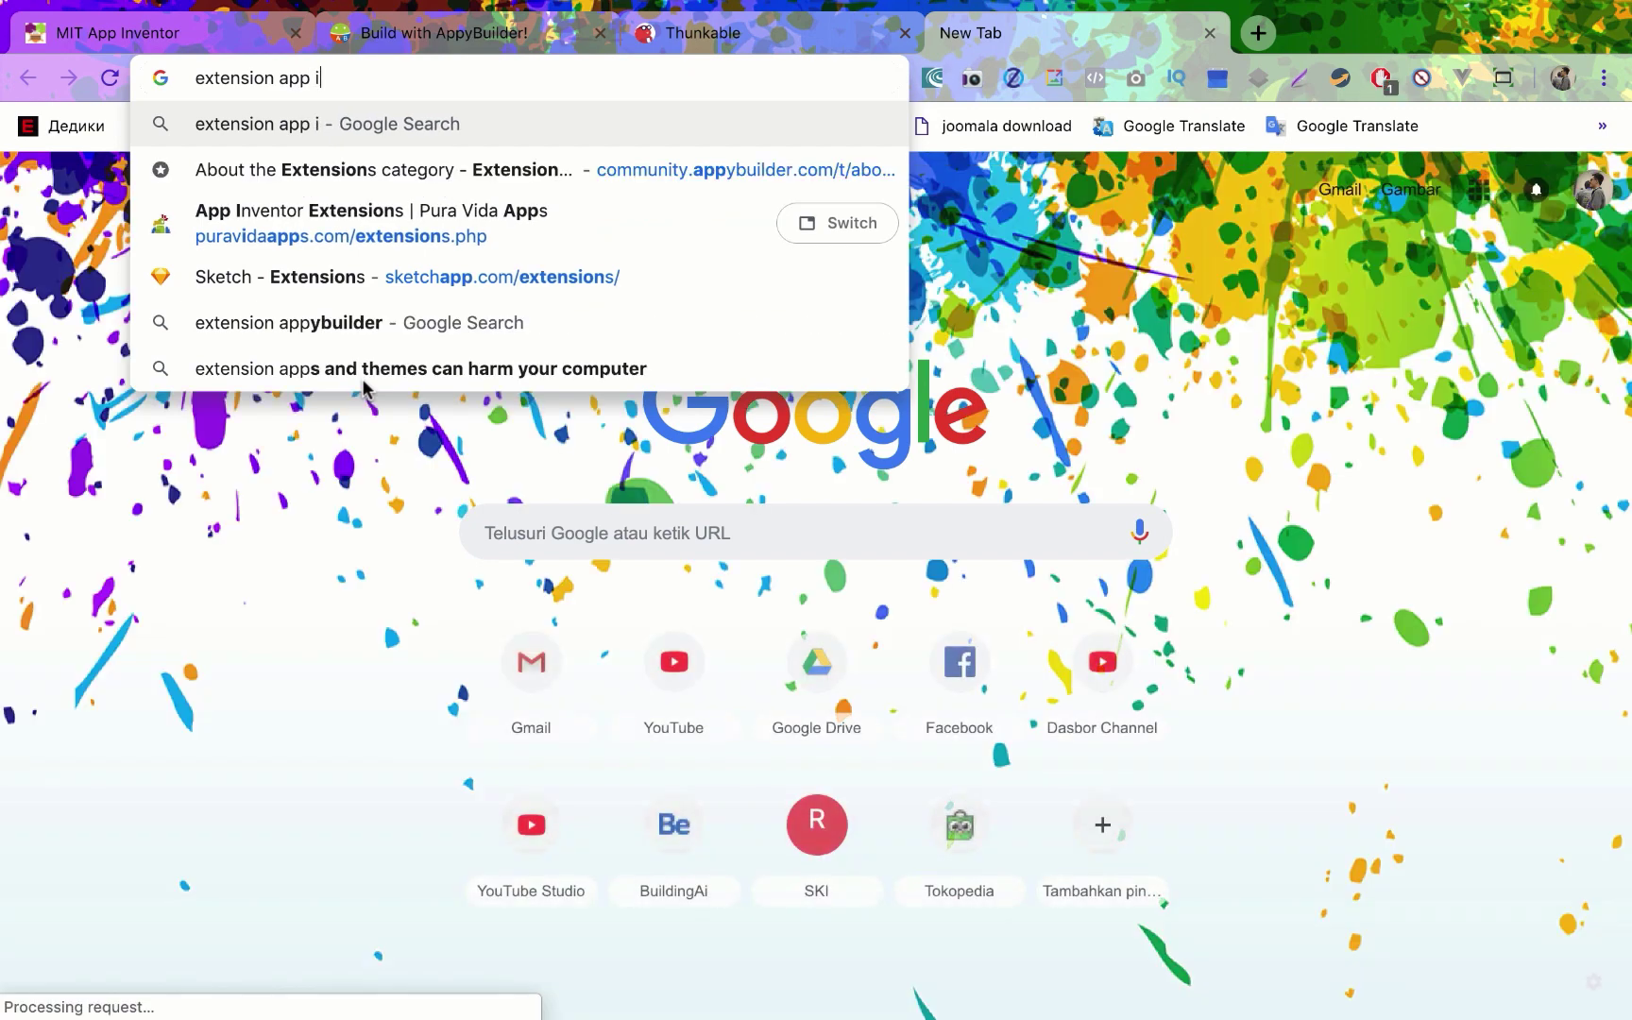
{"action": "type", "text": "invent"}
{"action": "key", "text": "Down"}
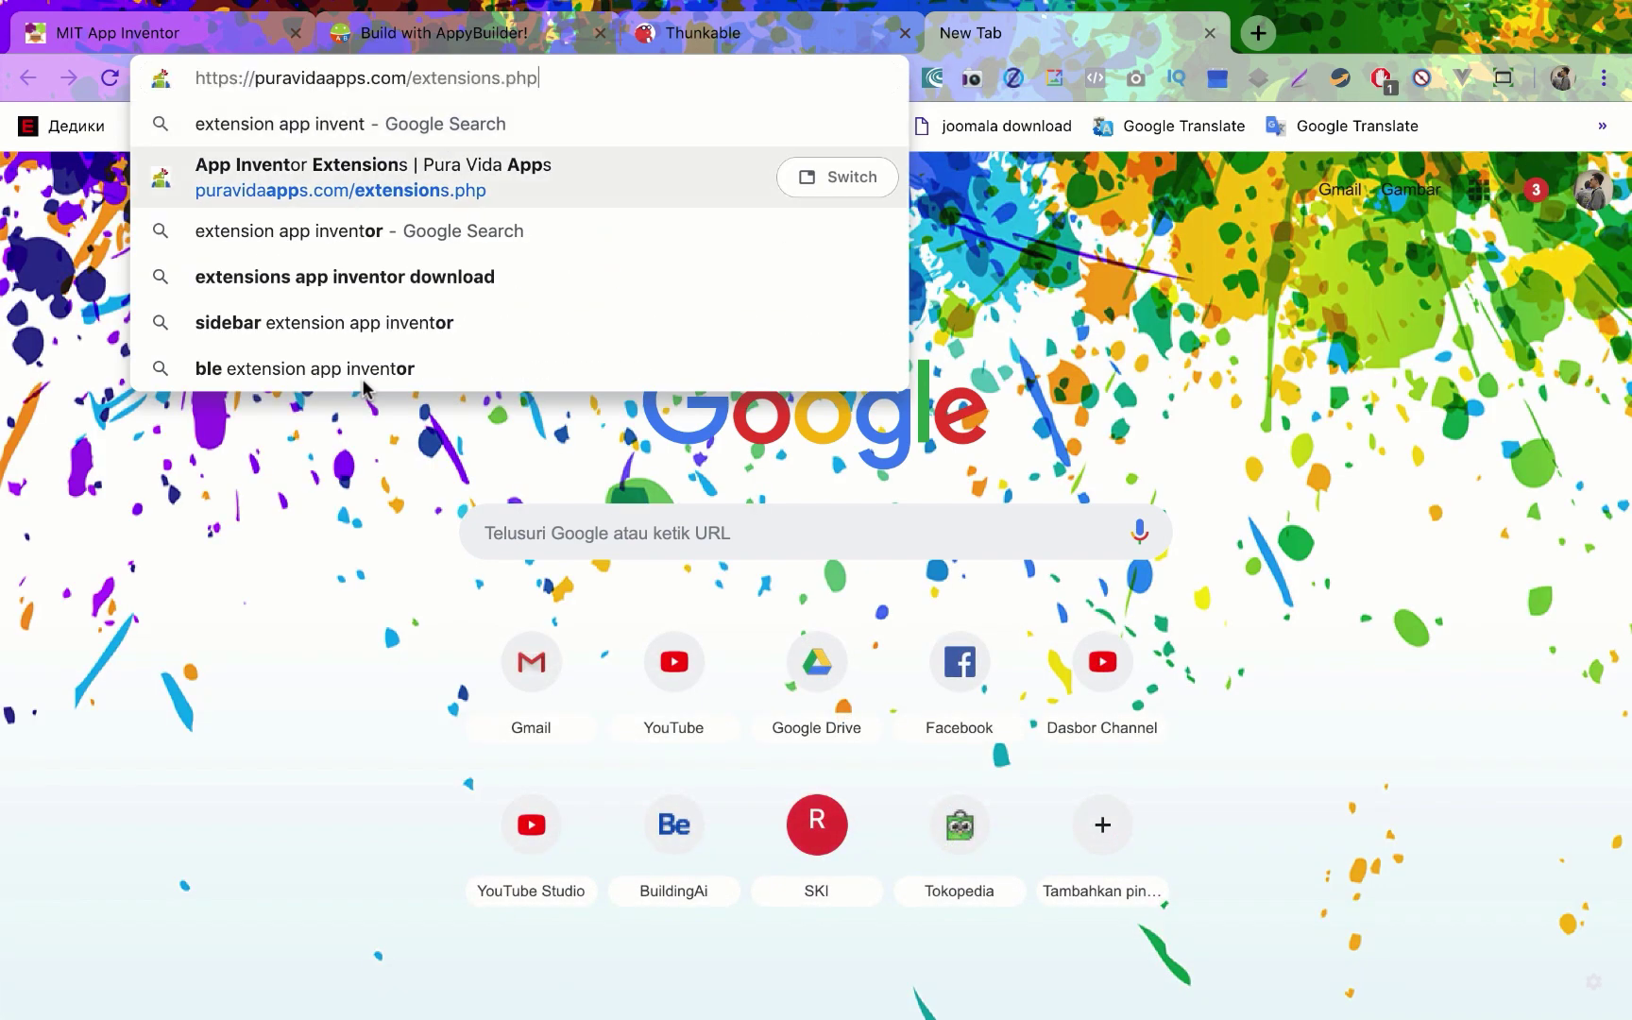
{"action": "key", "text": "Return"}
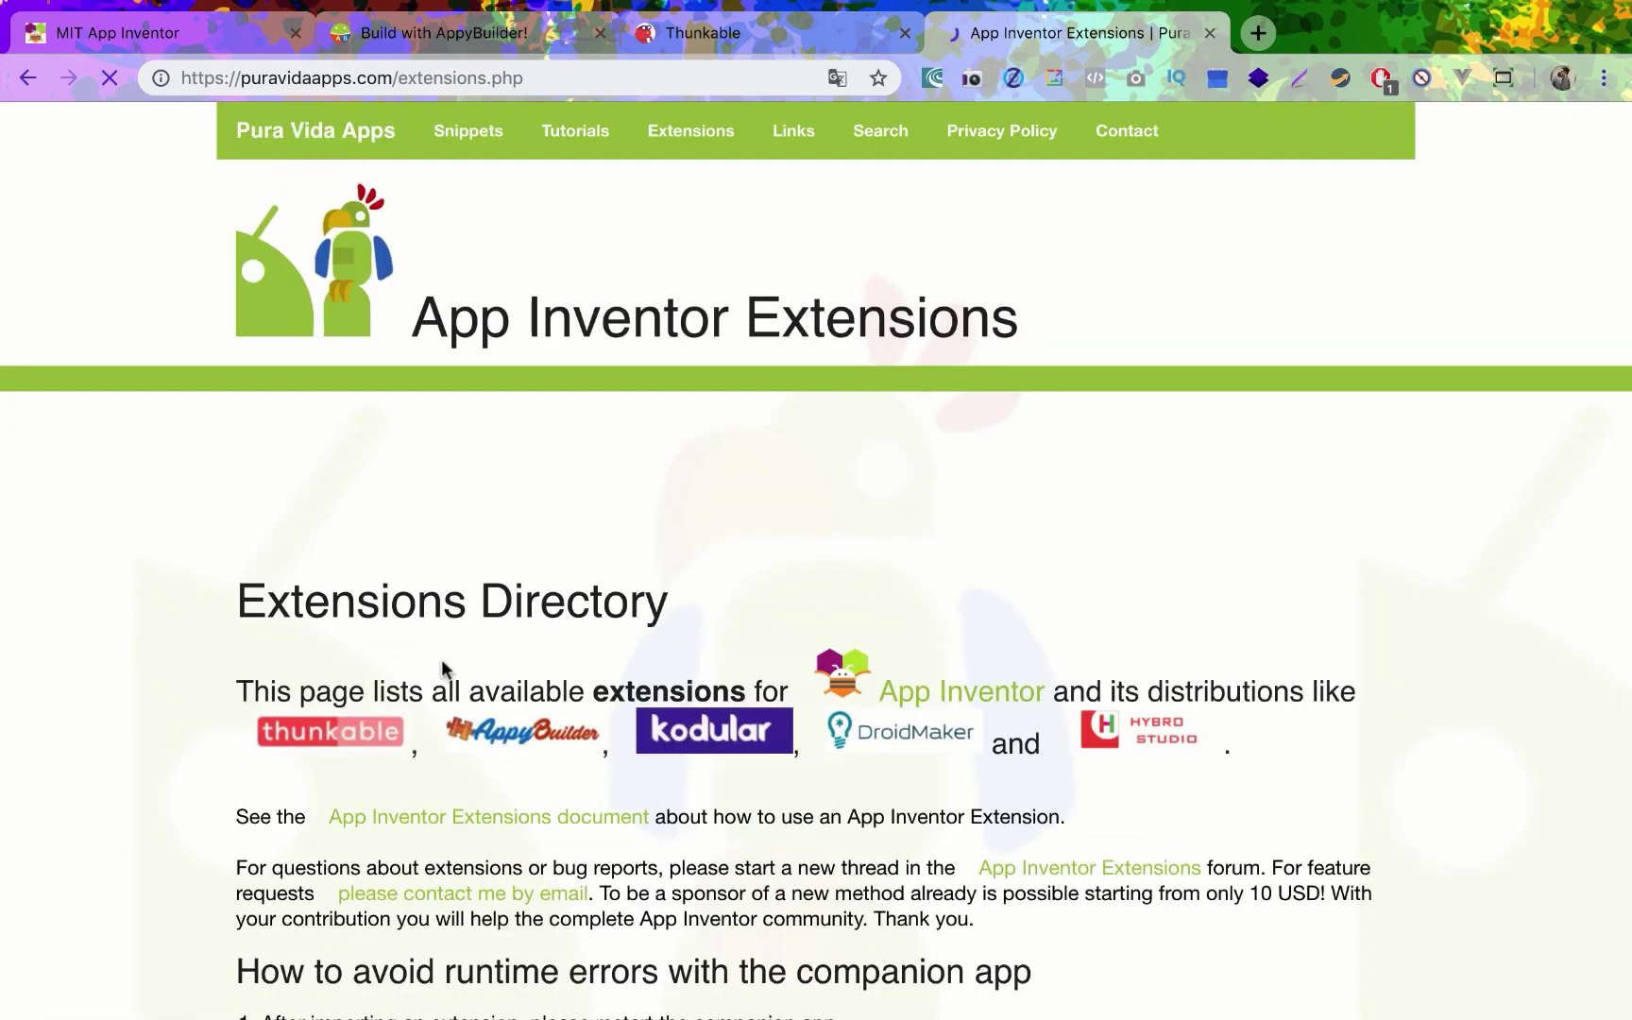
Step: Scroll through the Pura Vida Apps Extensions Directory, past third-party collections, to the page footer
{"action": "scroll", "coordinate": [441, 659], "scroll_direction": "down", "scroll_amount": 6}
{"action": "scroll", "coordinate": [441, 659], "scroll_direction": "down", "scroll_amount": 2}
{"action": "scroll", "coordinate": [441, 660], "scroll_direction": "down", "scroll_amount": 4}
{"action": "scroll", "coordinate": [444, 667], "scroll_direction": "down", "scroll_amount": 2}
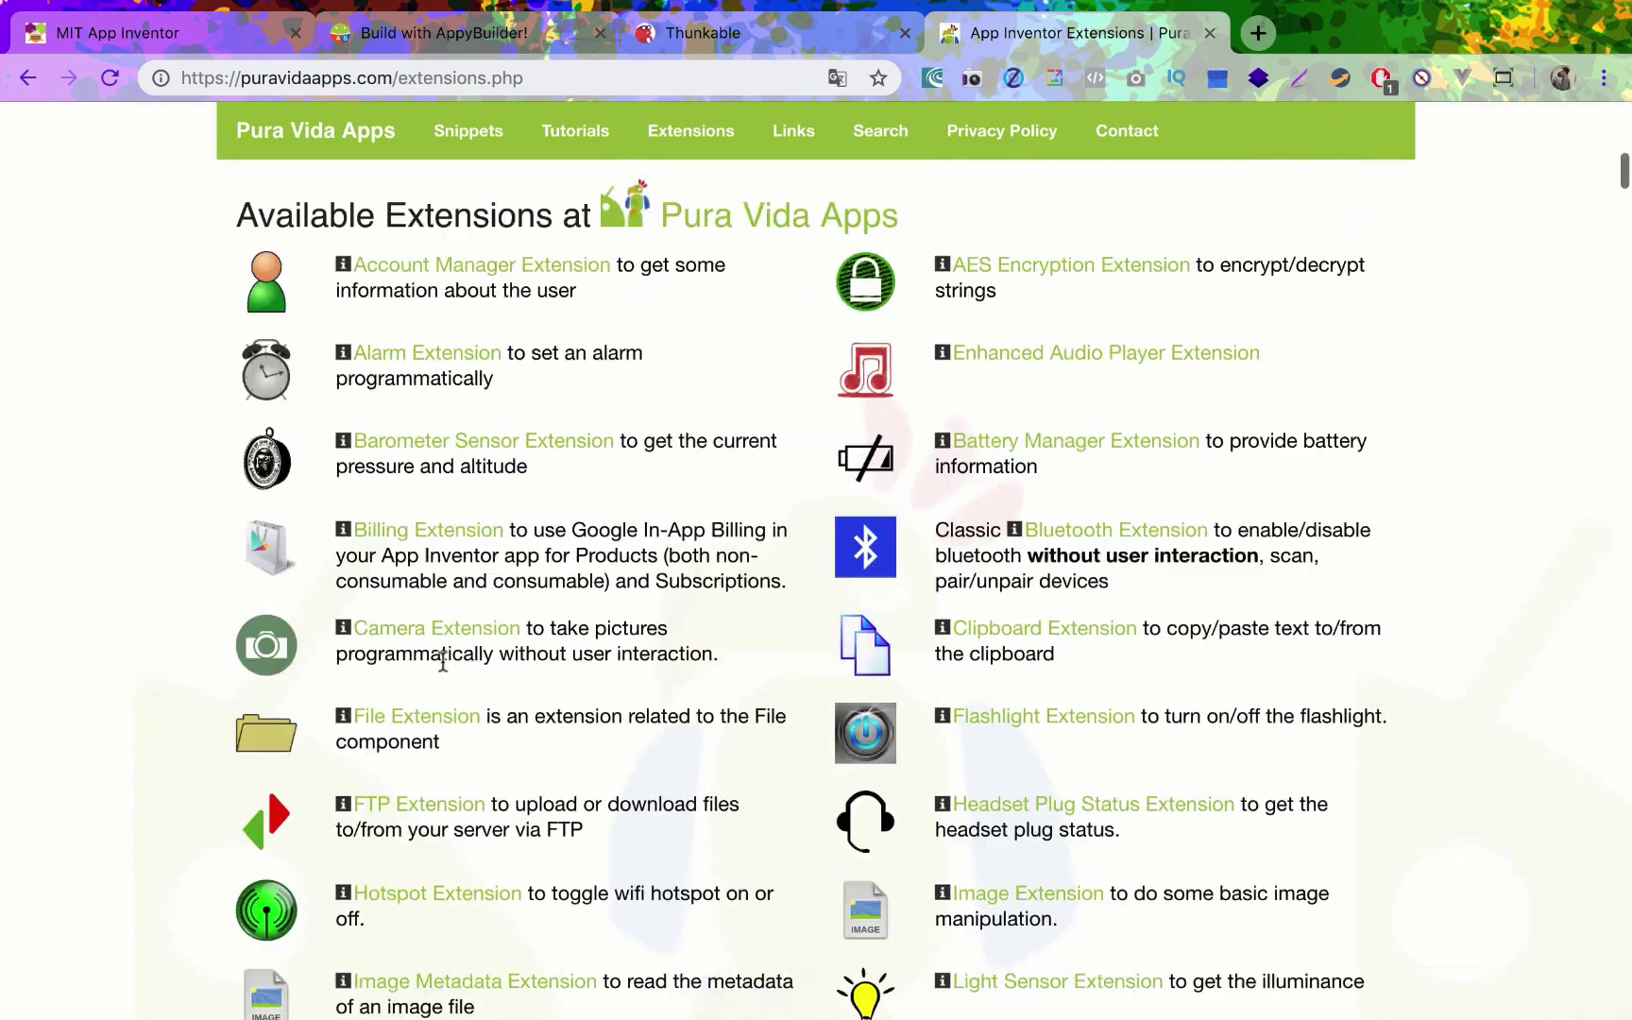
{"action": "scroll", "coordinate": [444, 666], "scroll_direction": "up", "scroll_amount": 1}
{"action": "scroll", "coordinate": [444, 668], "scroll_direction": "down", "scroll_amount": 3}
{"action": "scroll", "coordinate": [444, 671], "scroll_direction": "down", "scroll_amount": 2}
{"action": "scroll", "coordinate": [444, 671], "scroll_direction": "down", "scroll_amount": 5}
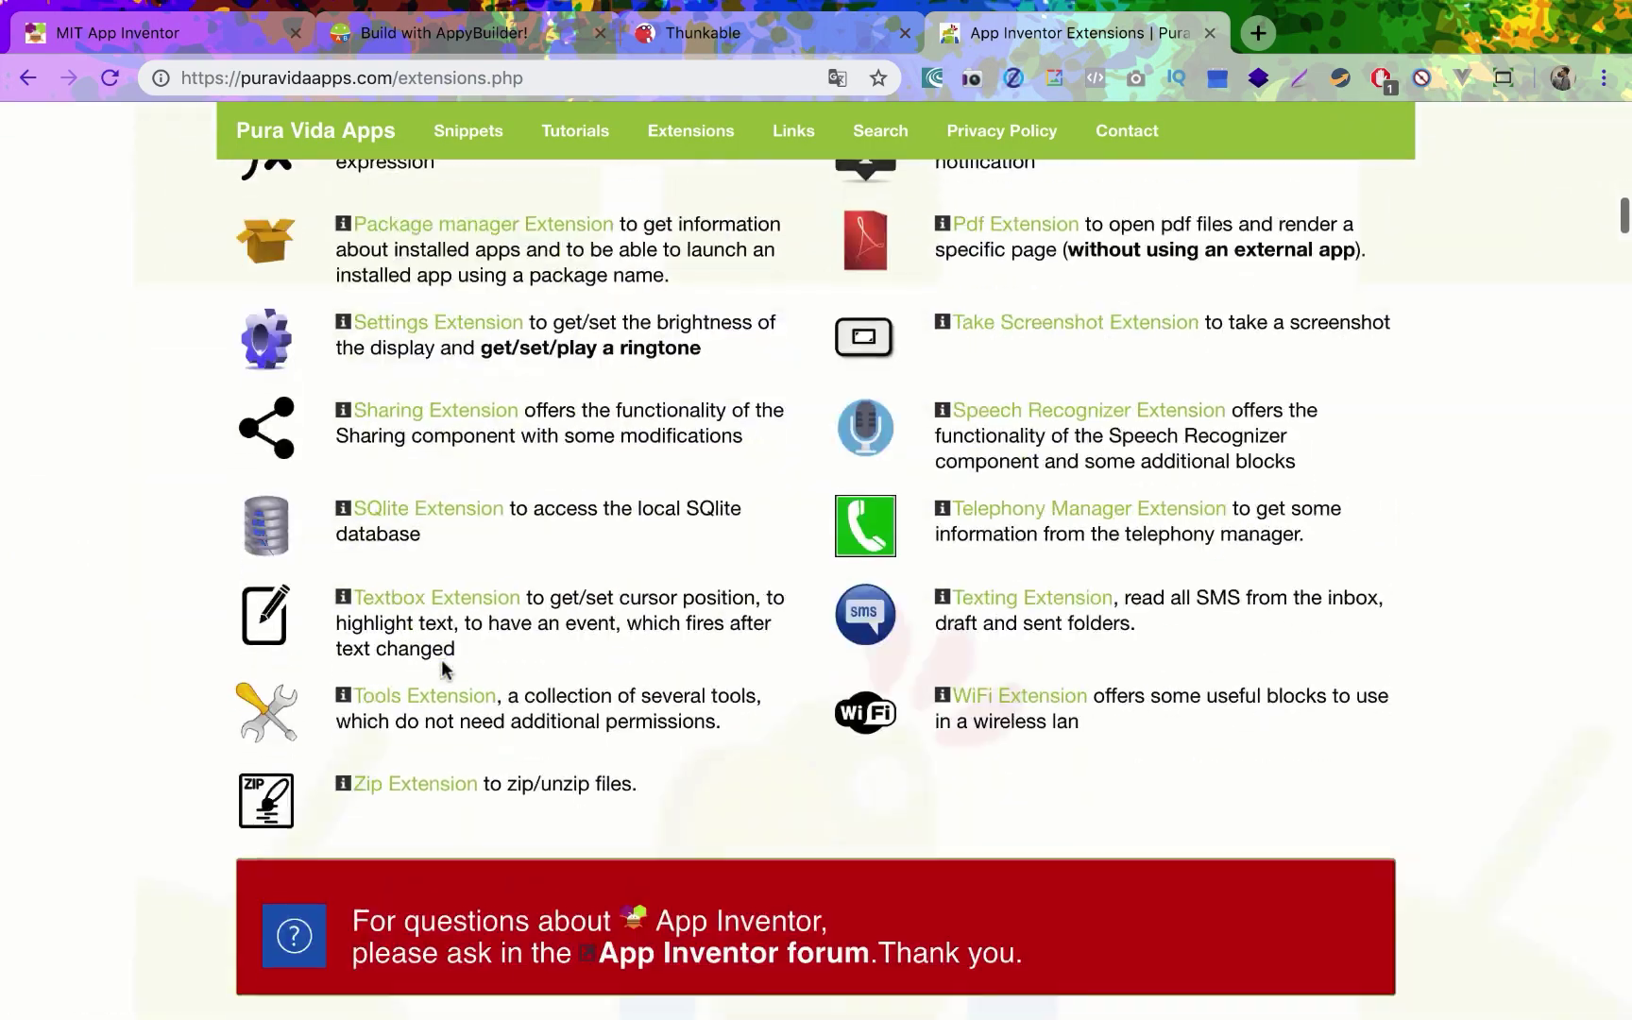
{"action": "scroll", "coordinate": [444, 669], "scroll_direction": "down", "scroll_amount": 6}
{"action": "scroll", "coordinate": [444, 667], "scroll_direction": "down", "scroll_amount": 6}
{"action": "scroll", "coordinate": [441, 659], "scroll_direction": "down", "scroll_amount": 2}
{"action": "scroll", "coordinate": [441, 659], "scroll_direction": "down", "scroll_amount": 5}
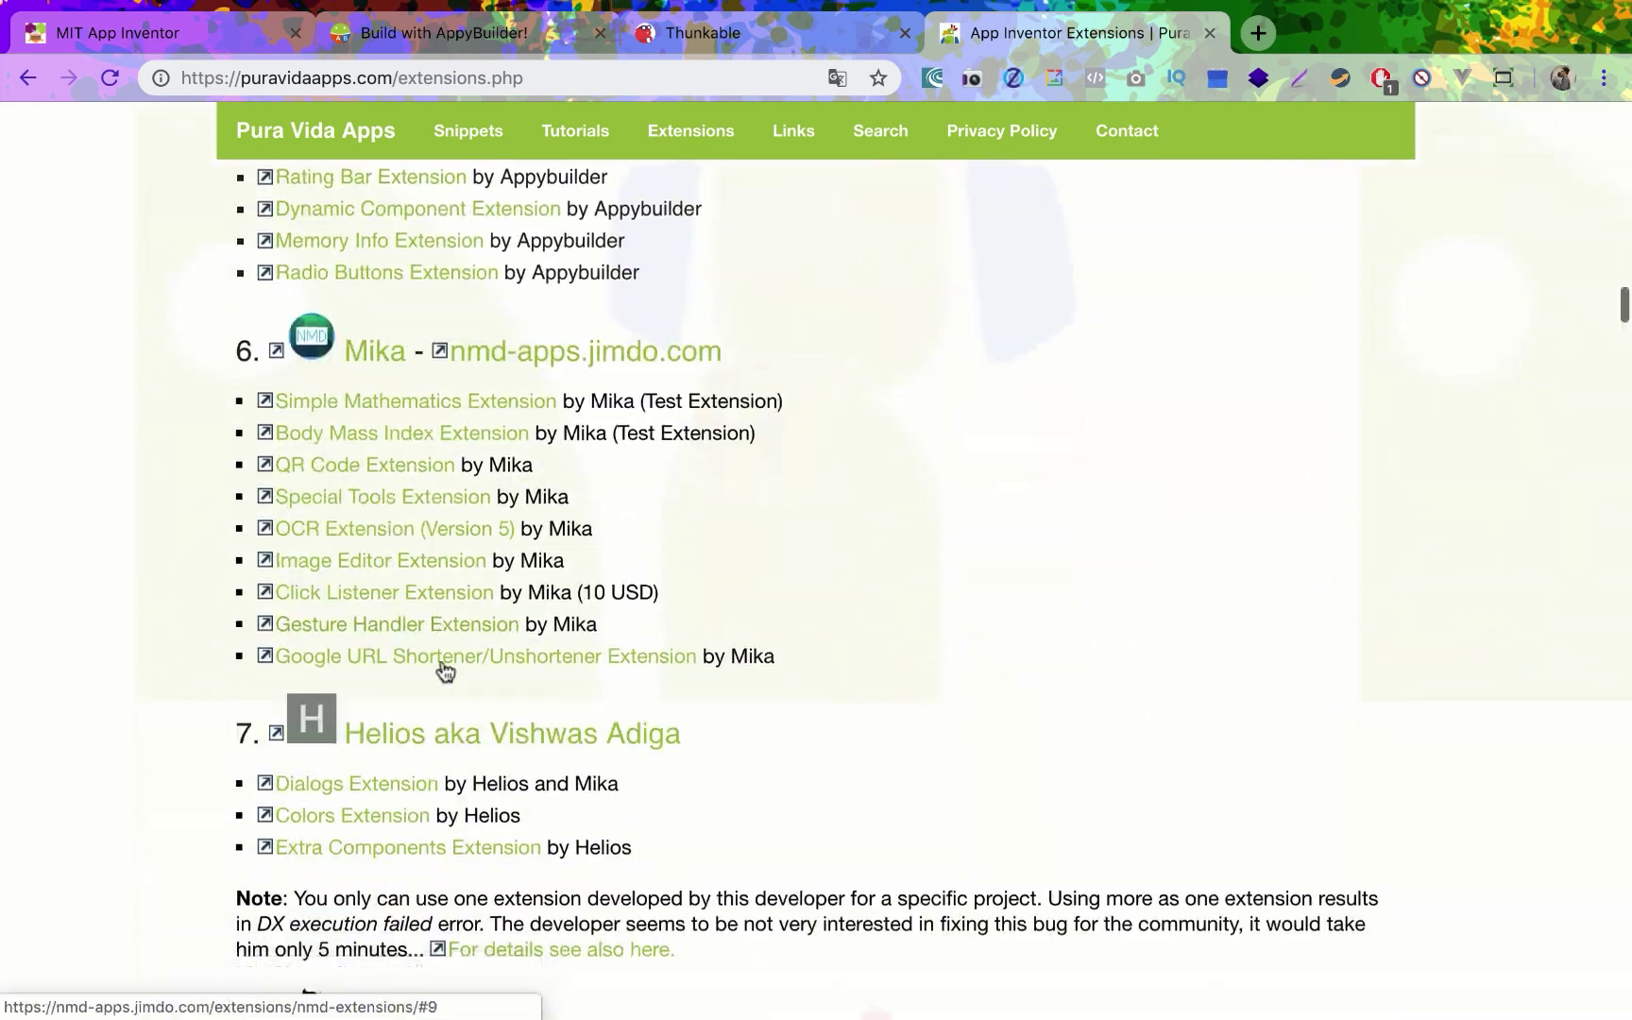
{"action": "scroll", "coordinate": [441, 659], "scroll_direction": "down", "scroll_amount": 6}
{"action": "scroll", "coordinate": [441, 659], "scroll_direction": "down", "scroll_amount": 7}
{"action": "scroll", "coordinate": [441, 659], "scroll_direction": "down", "scroll_amount": 8}
{"action": "scroll", "coordinate": [441, 659], "scroll_direction": "down", "scroll_amount": 6}
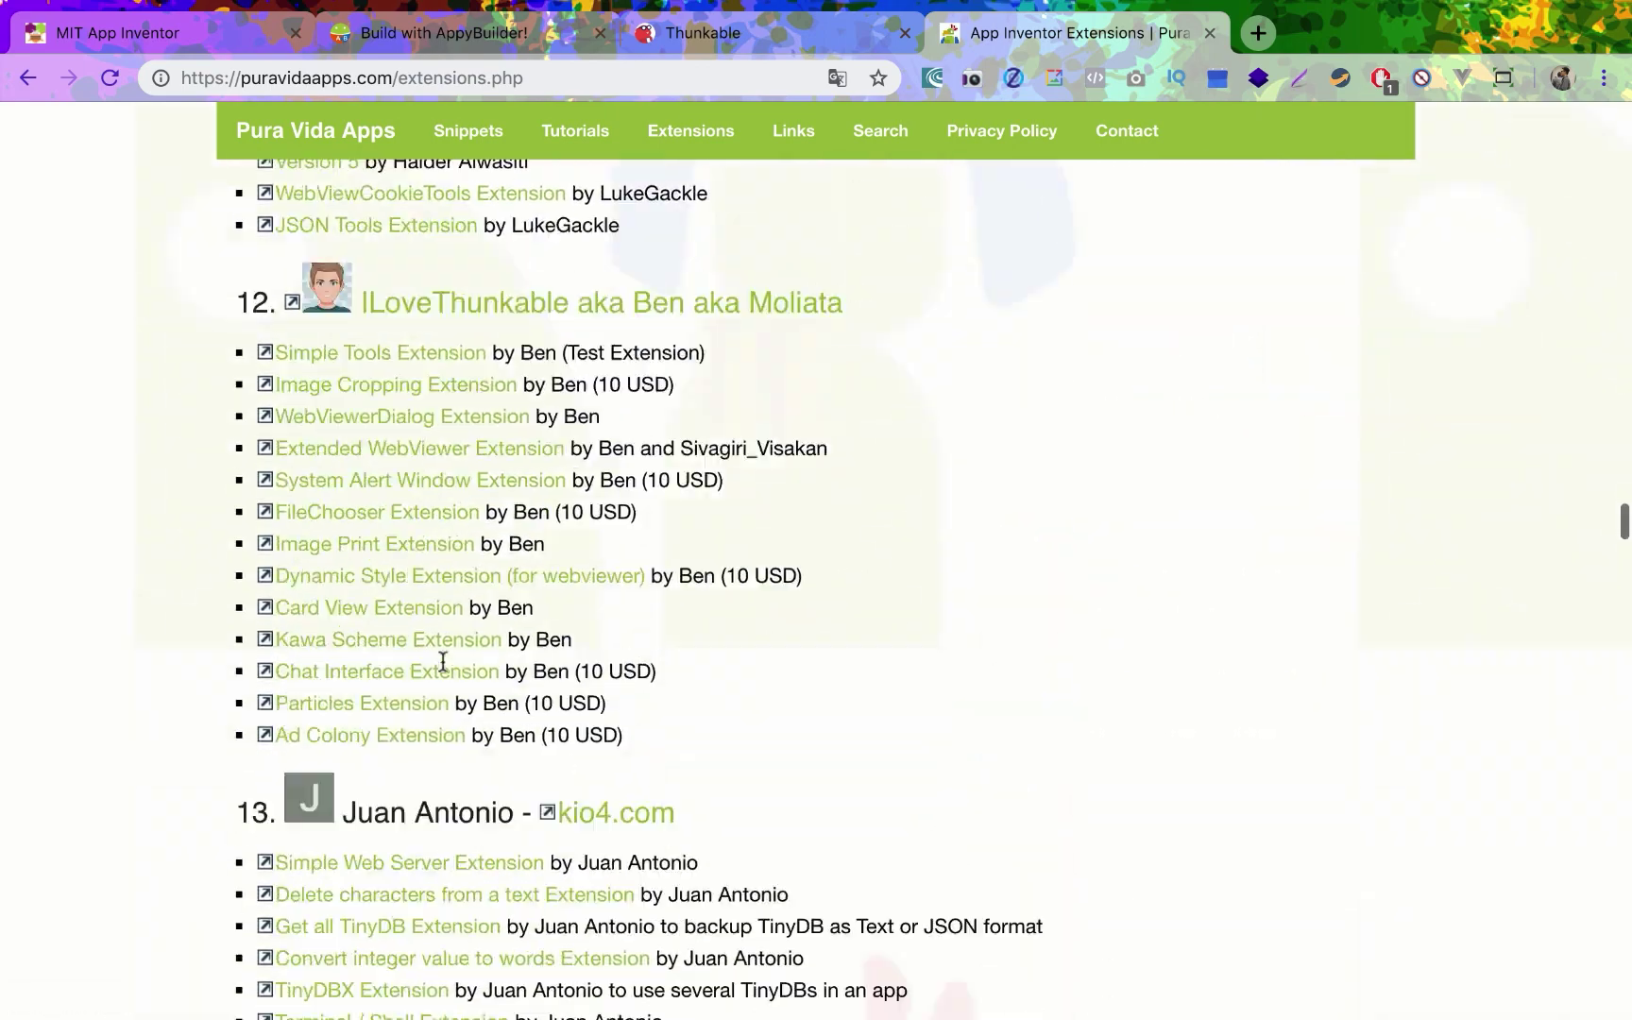
{"action": "scroll", "coordinate": [441, 660], "scroll_direction": "down", "scroll_amount": 6}
{"action": "scroll", "coordinate": [441, 659], "scroll_direction": "down", "scroll_amount": 5}
{"action": "scroll", "coordinate": [442, 661], "scroll_direction": "down", "scroll_amount": 8}
{"action": "scroll", "coordinate": [442, 661], "scroll_direction": "down", "scroll_amount": 7}
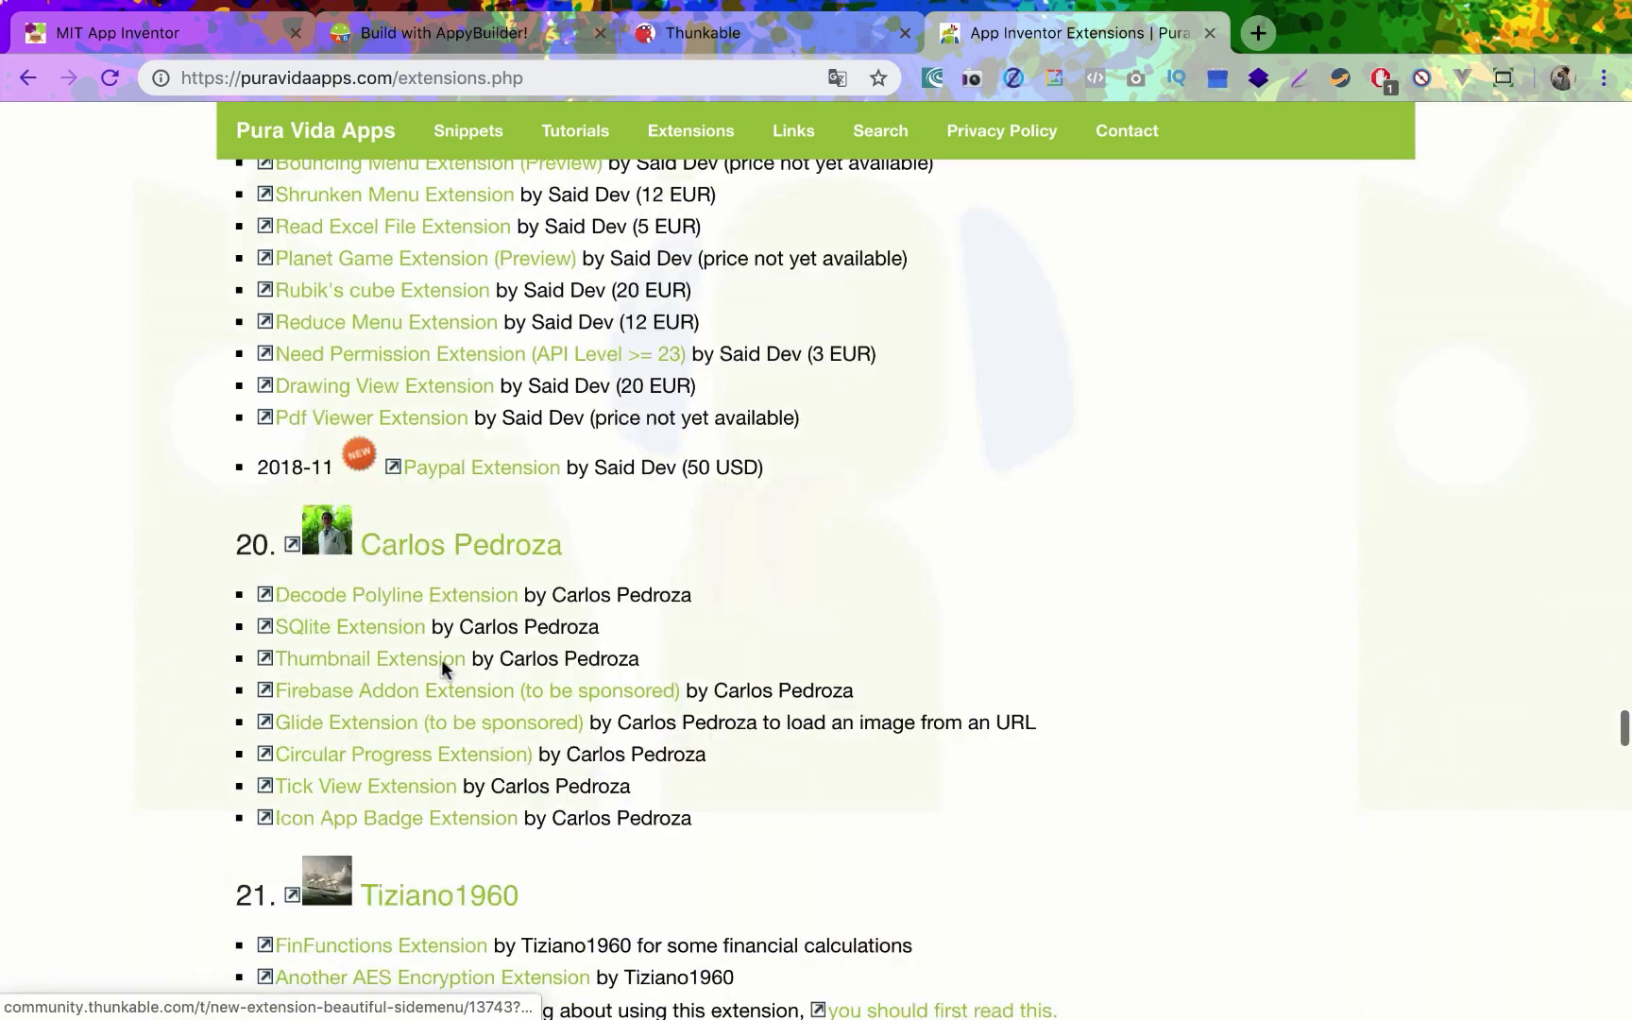
{"action": "scroll", "coordinate": [442, 661], "scroll_direction": "down", "scroll_amount": 7}
{"action": "scroll", "coordinate": [444, 668], "scroll_direction": "down", "scroll_amount": 3}
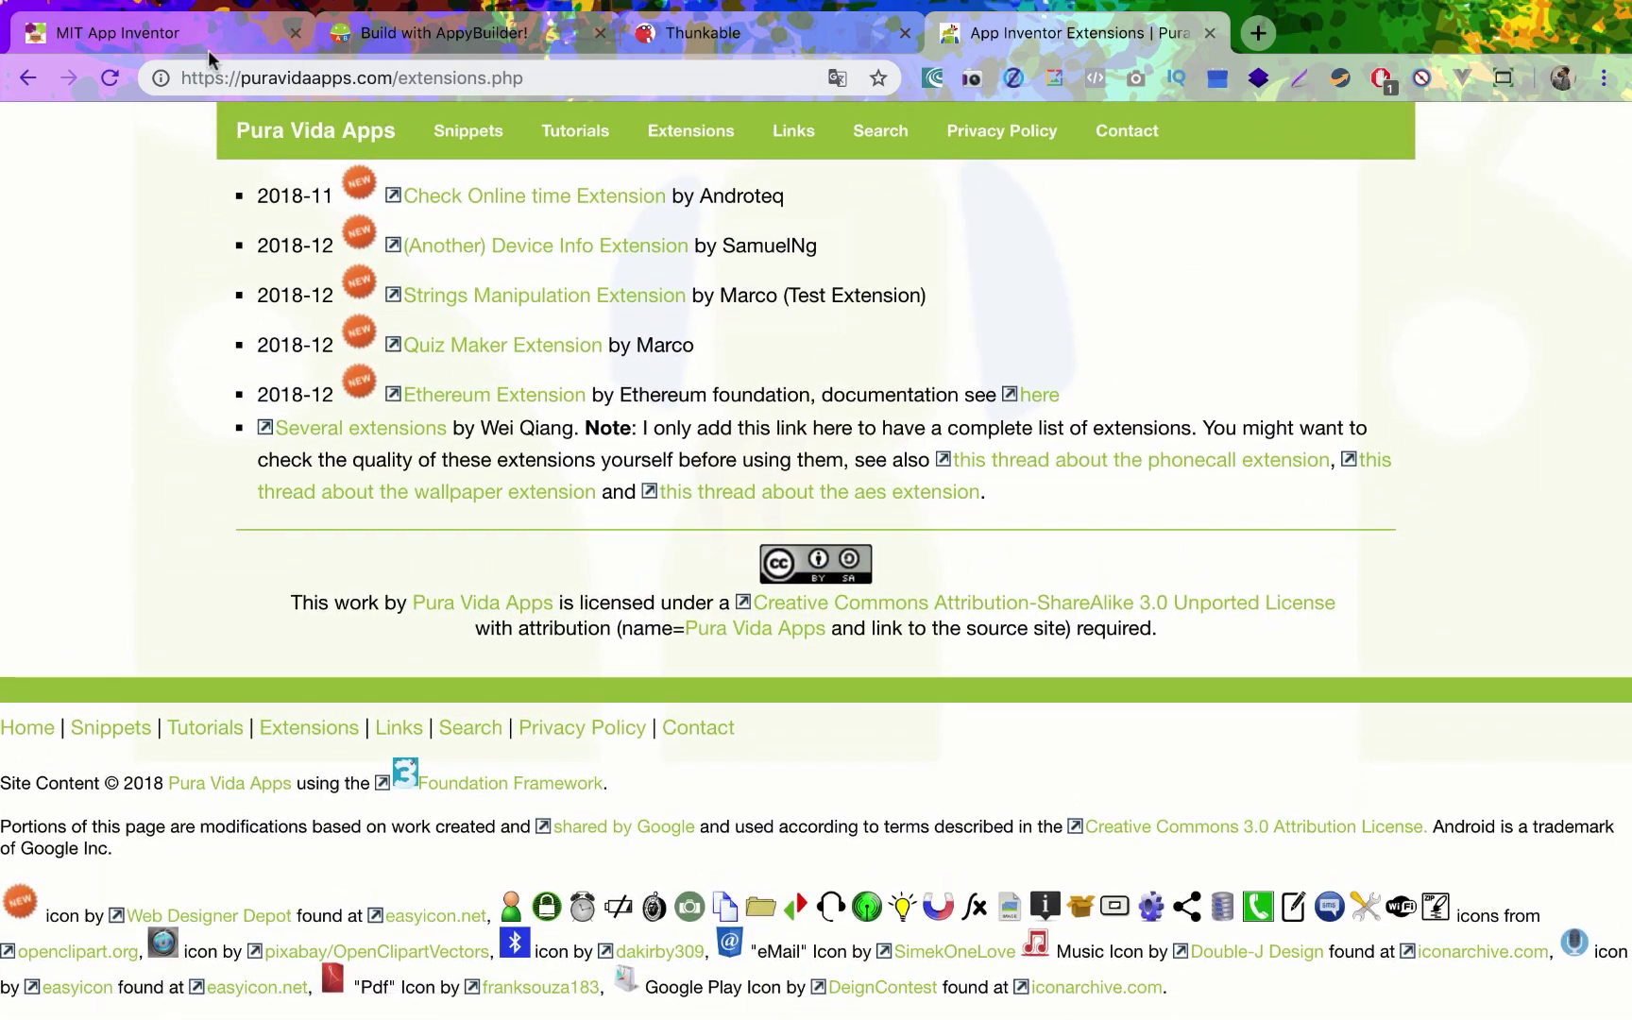
{"action": "left_click", "coordinate": [208, 40]}
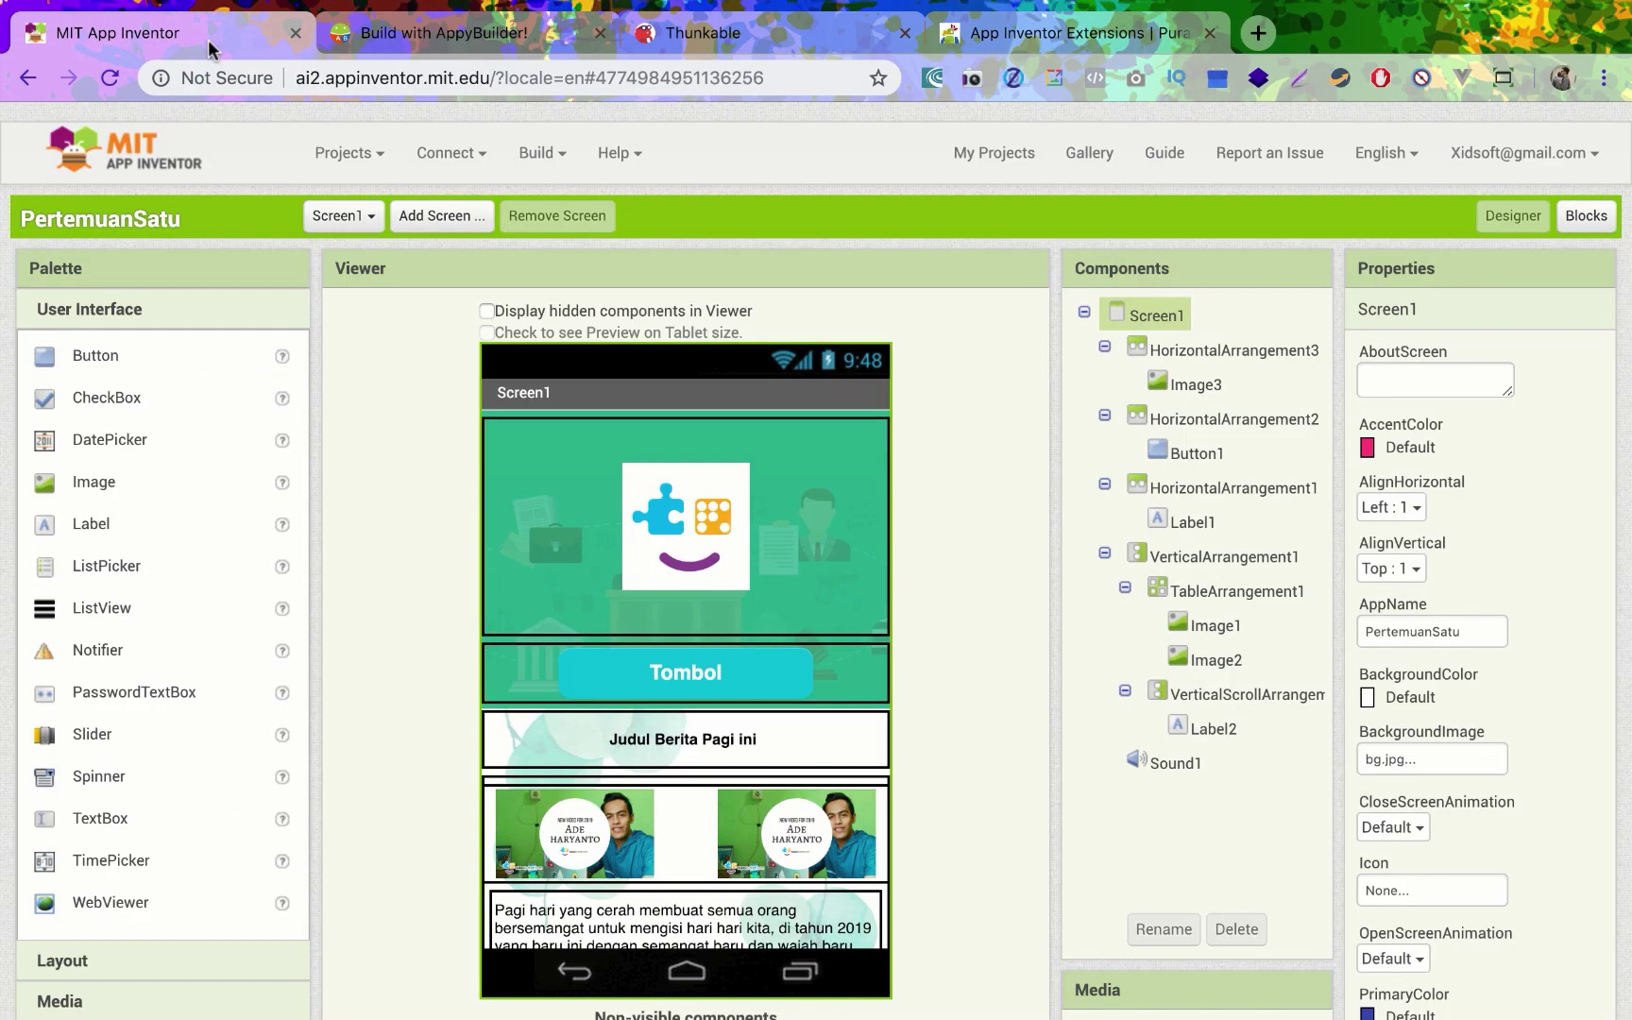